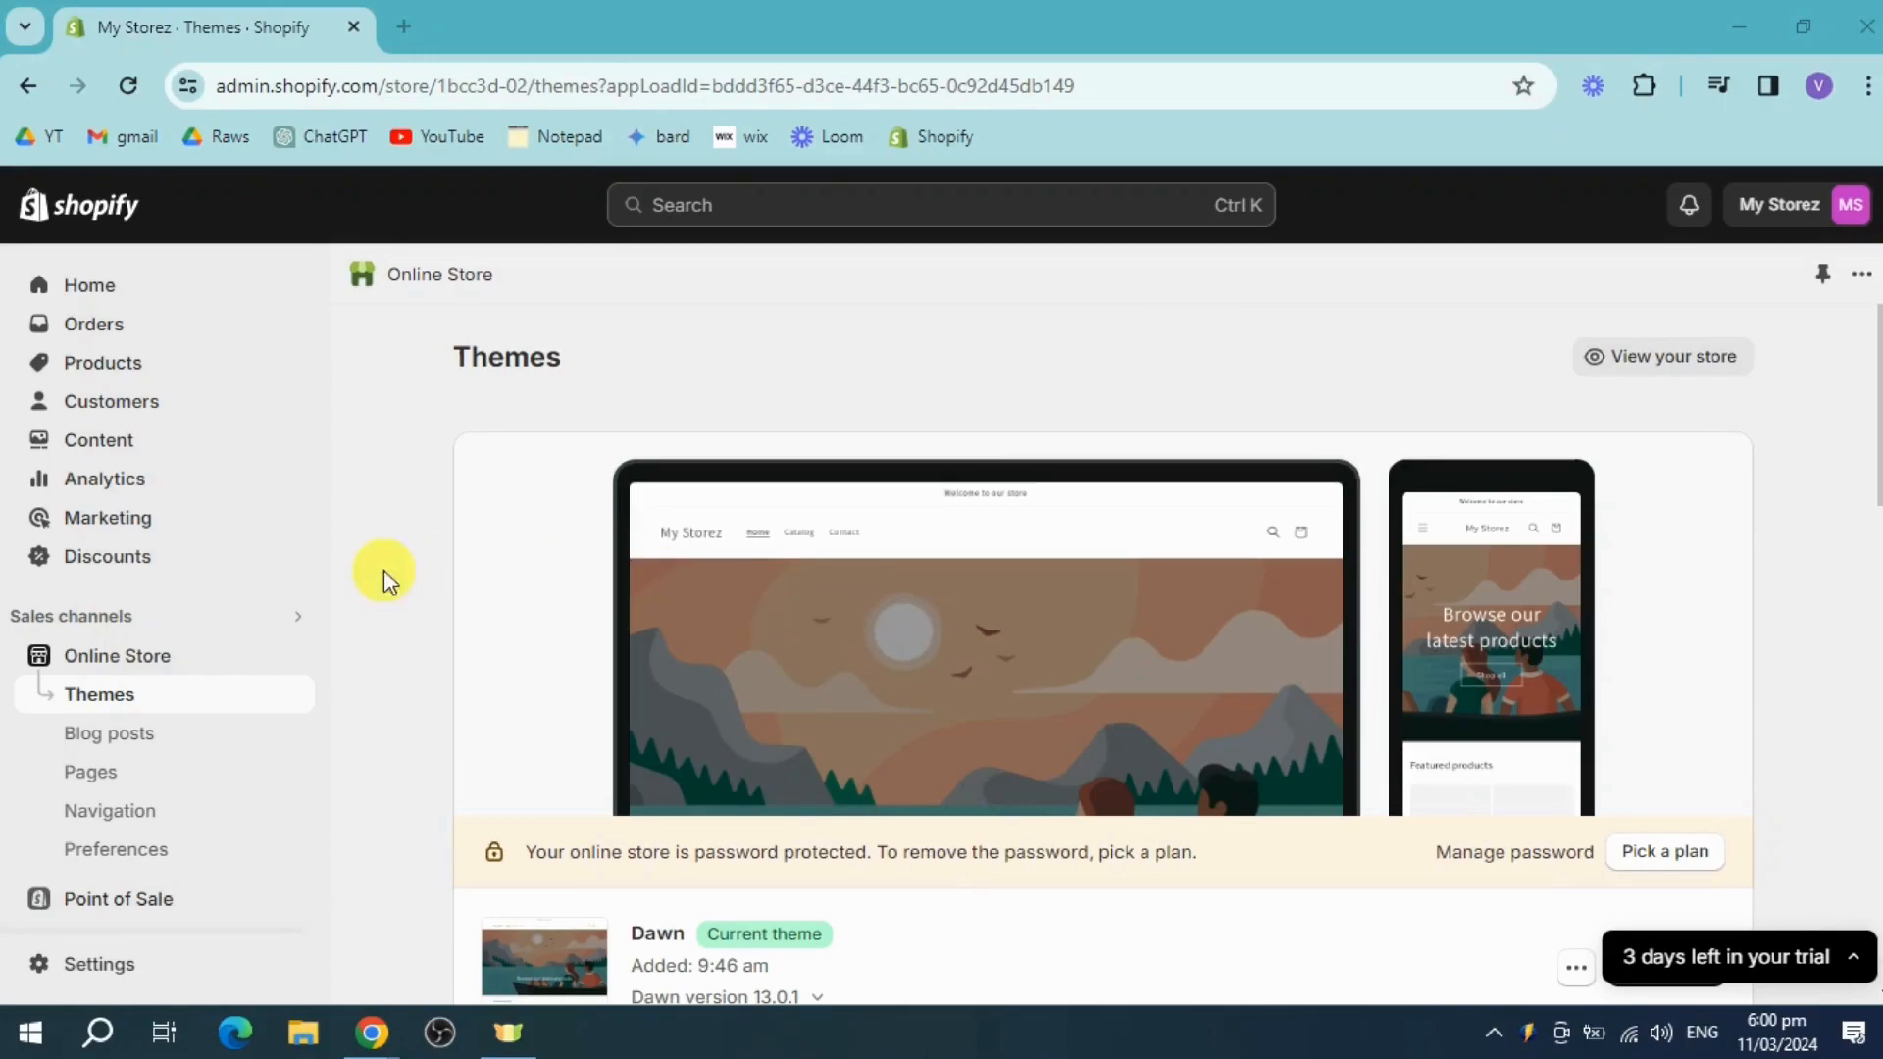
# Open the Shopify App Store from the store's list of all recommended apps
pyautogui.scroll(-1, 118, 613)
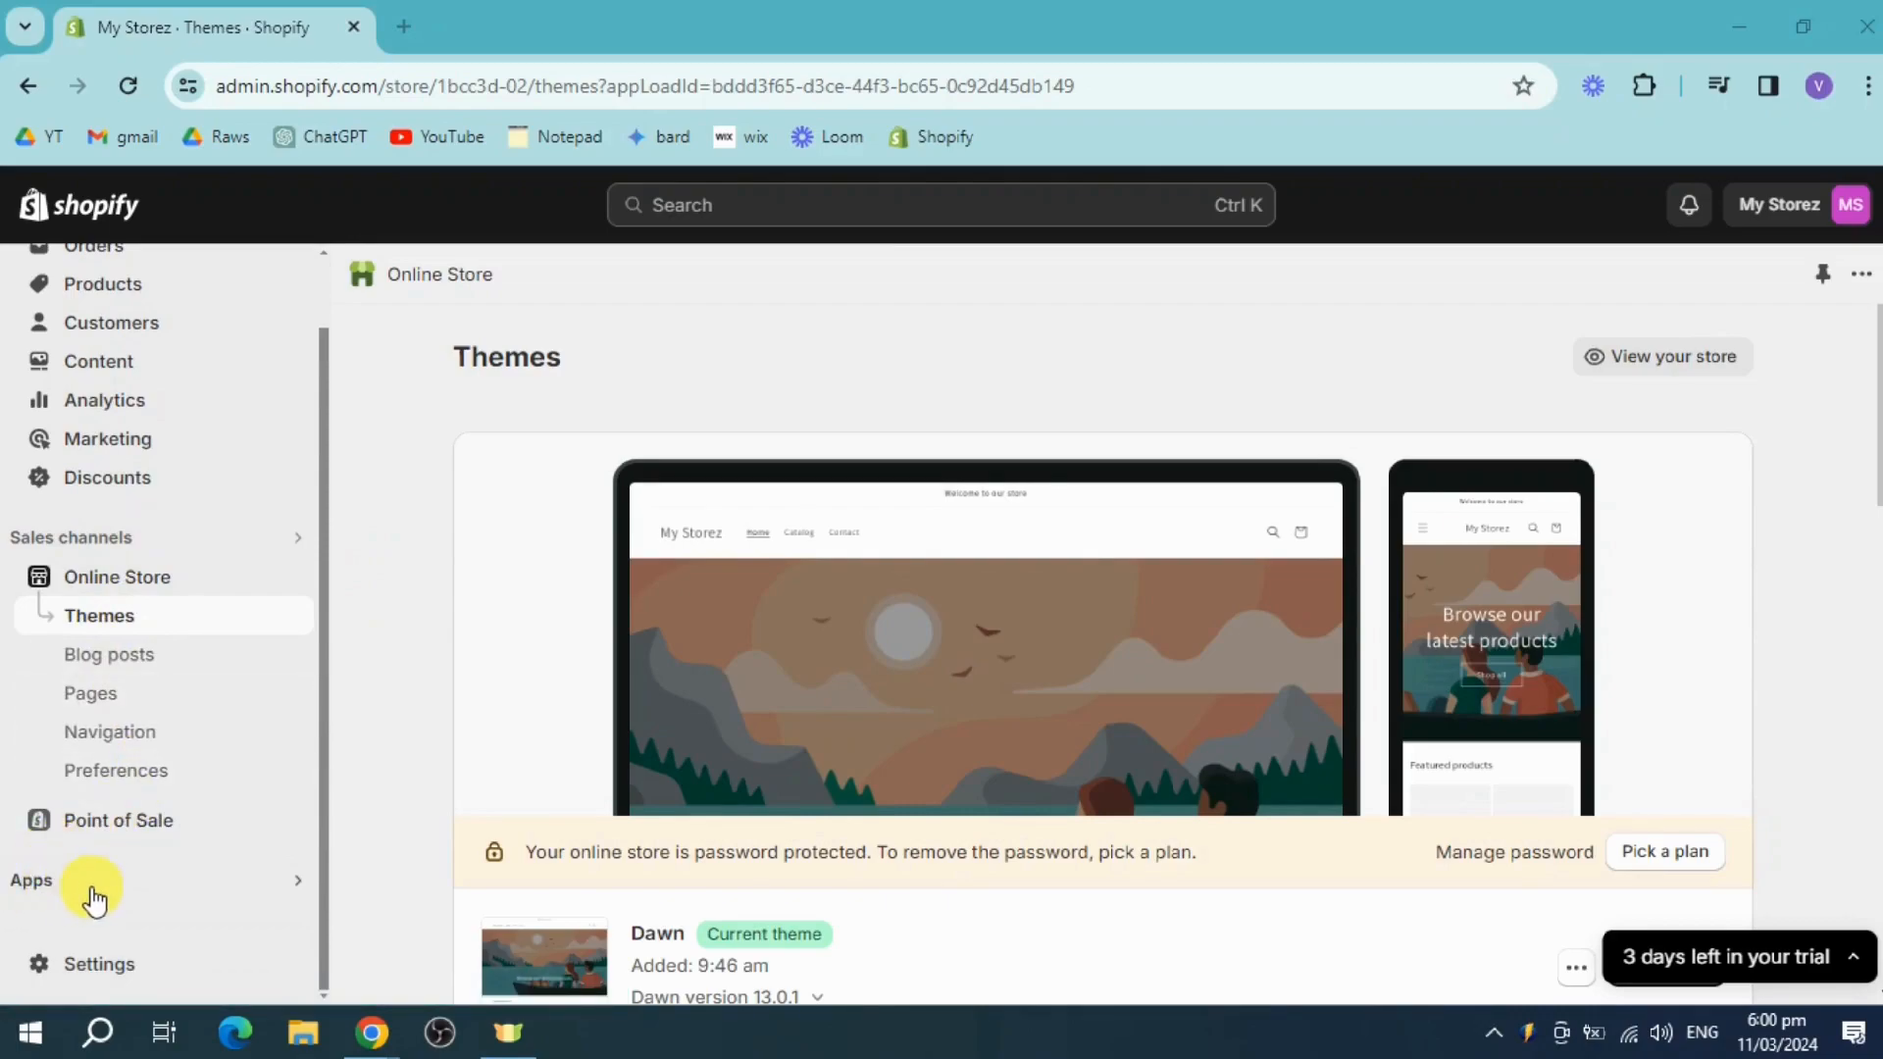
pyautogui.click(95, 897)
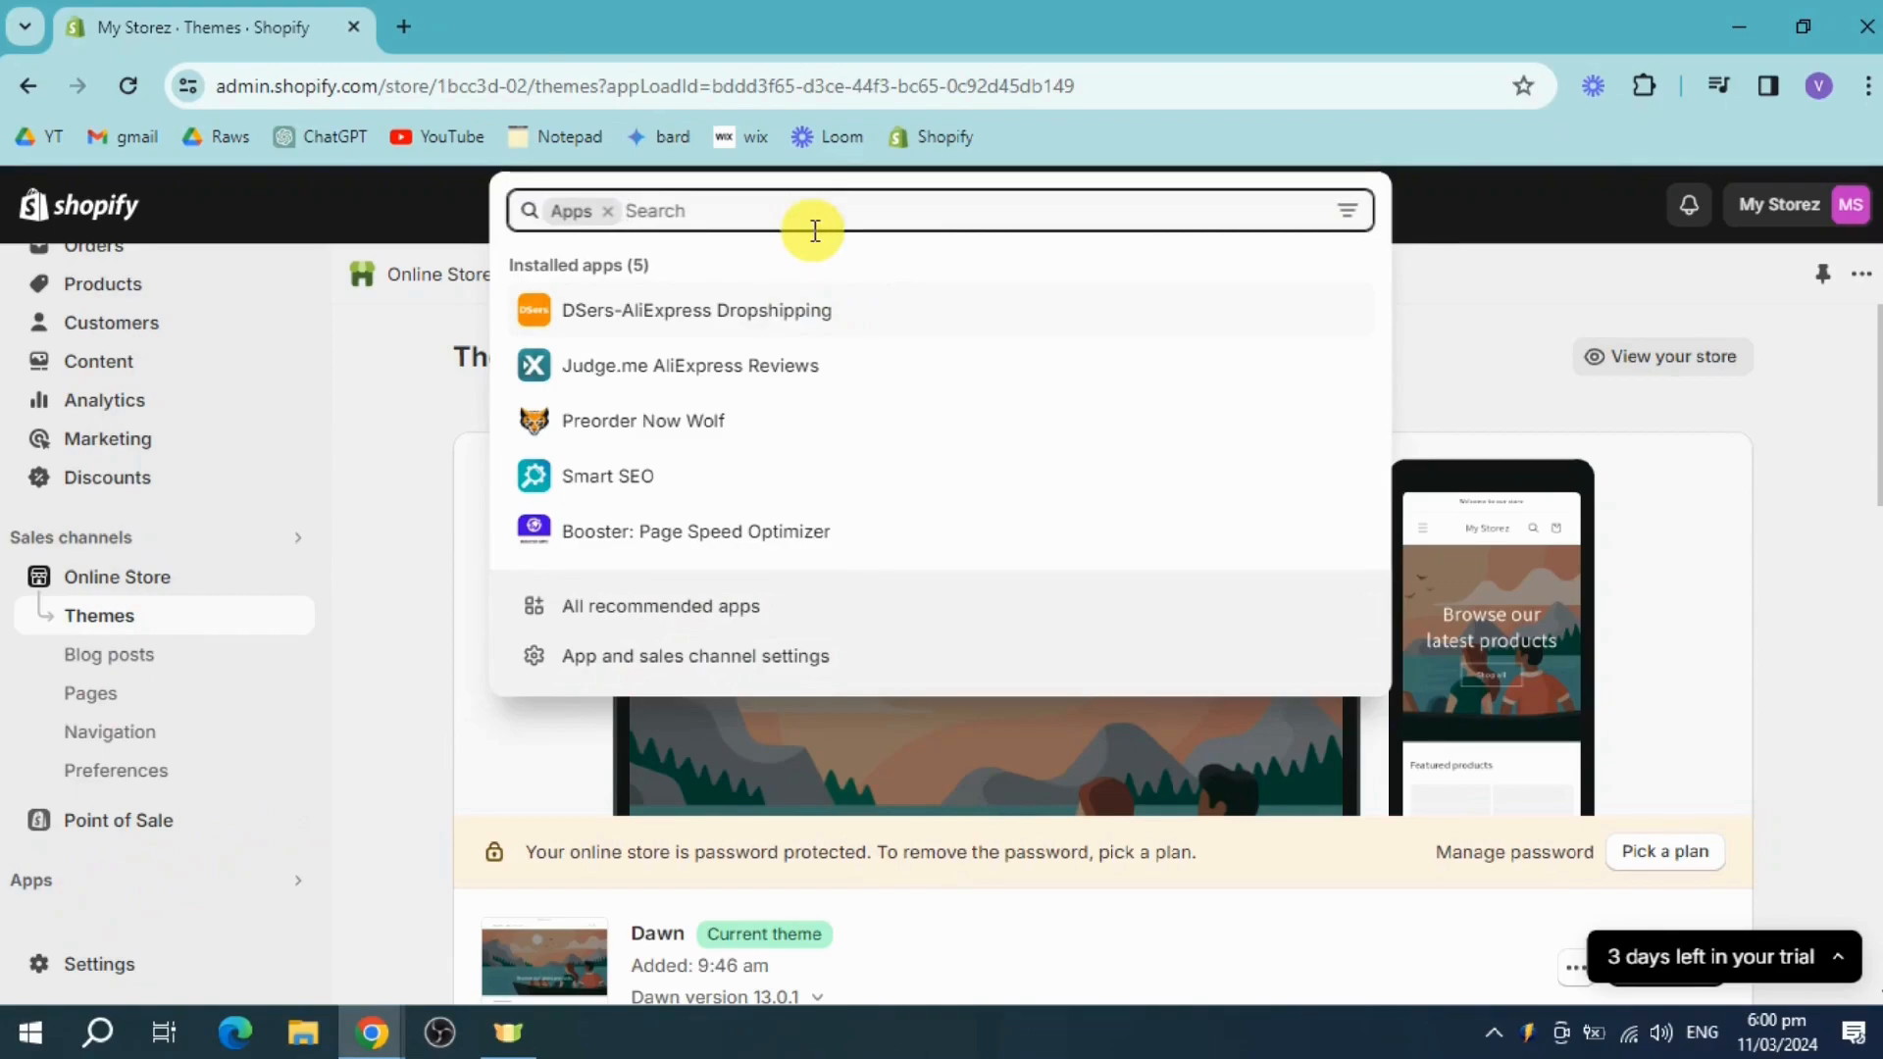
pyautogui.click(762, 608)
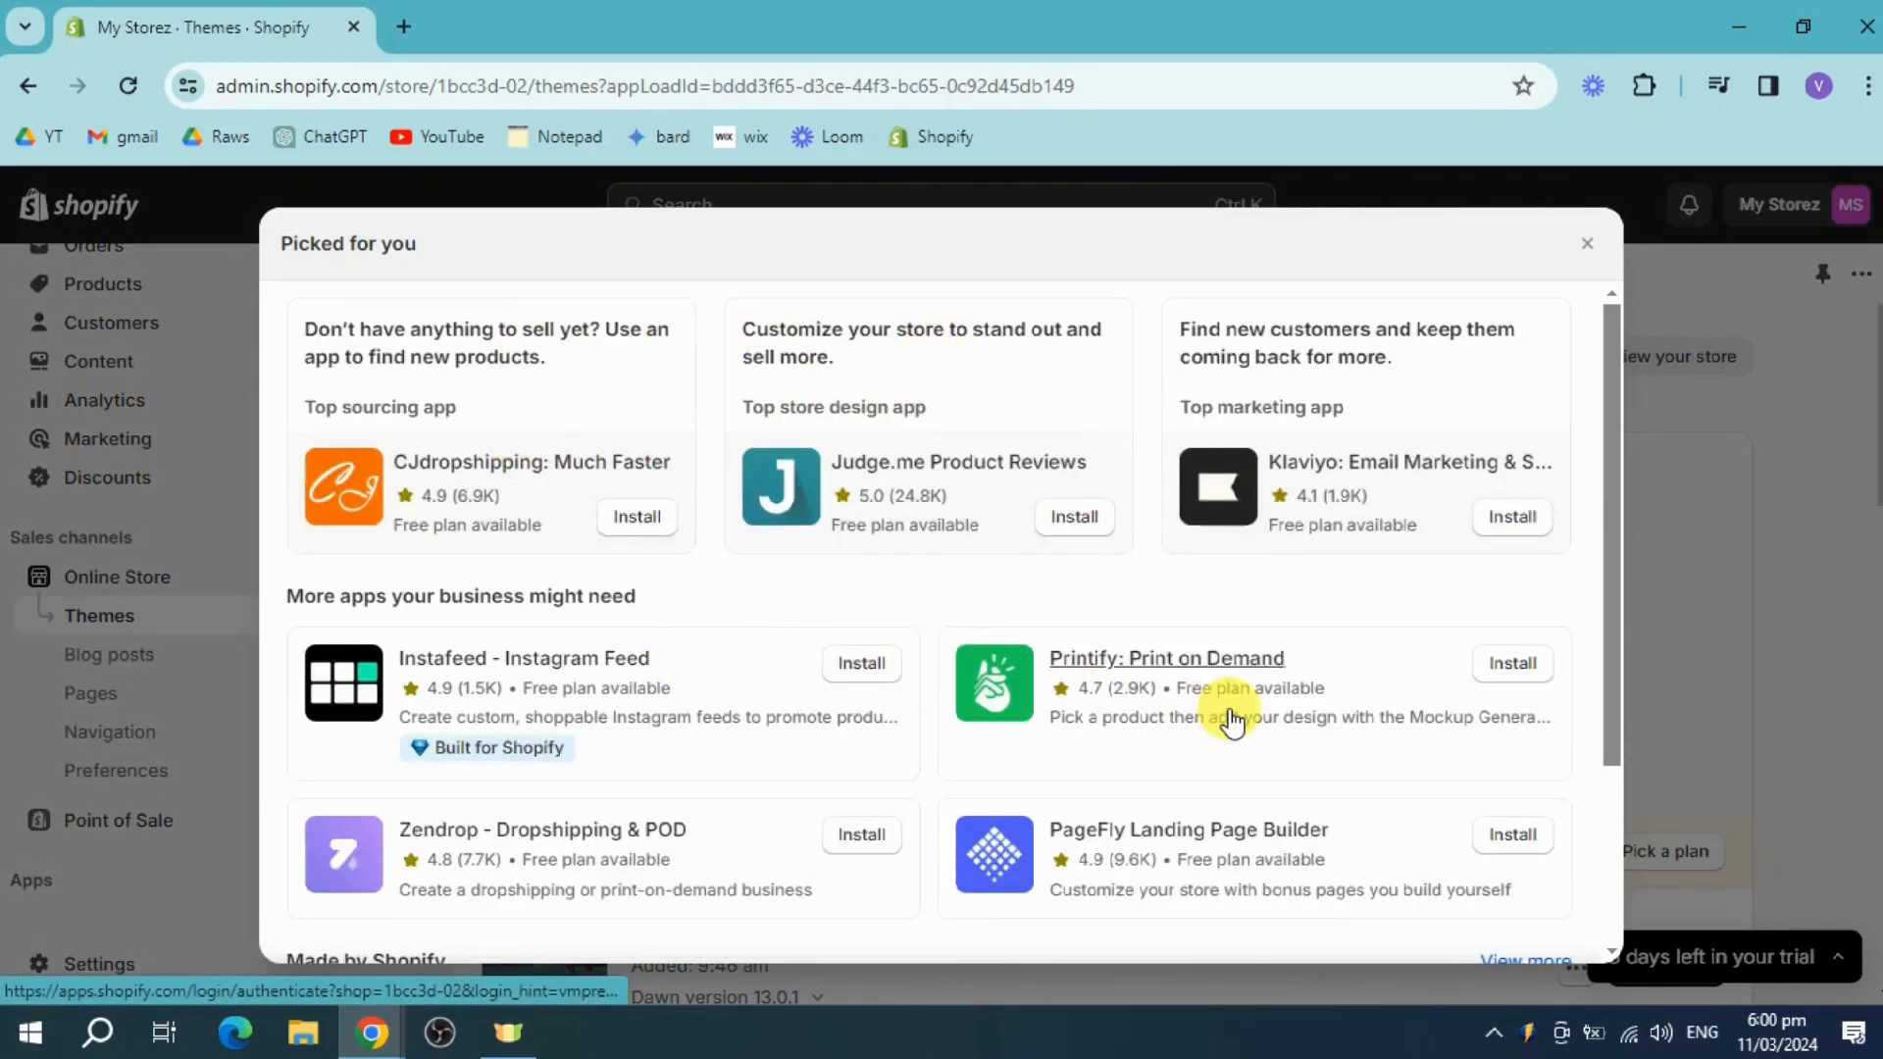
pyautogui.scroll(-3, 1127, 598)
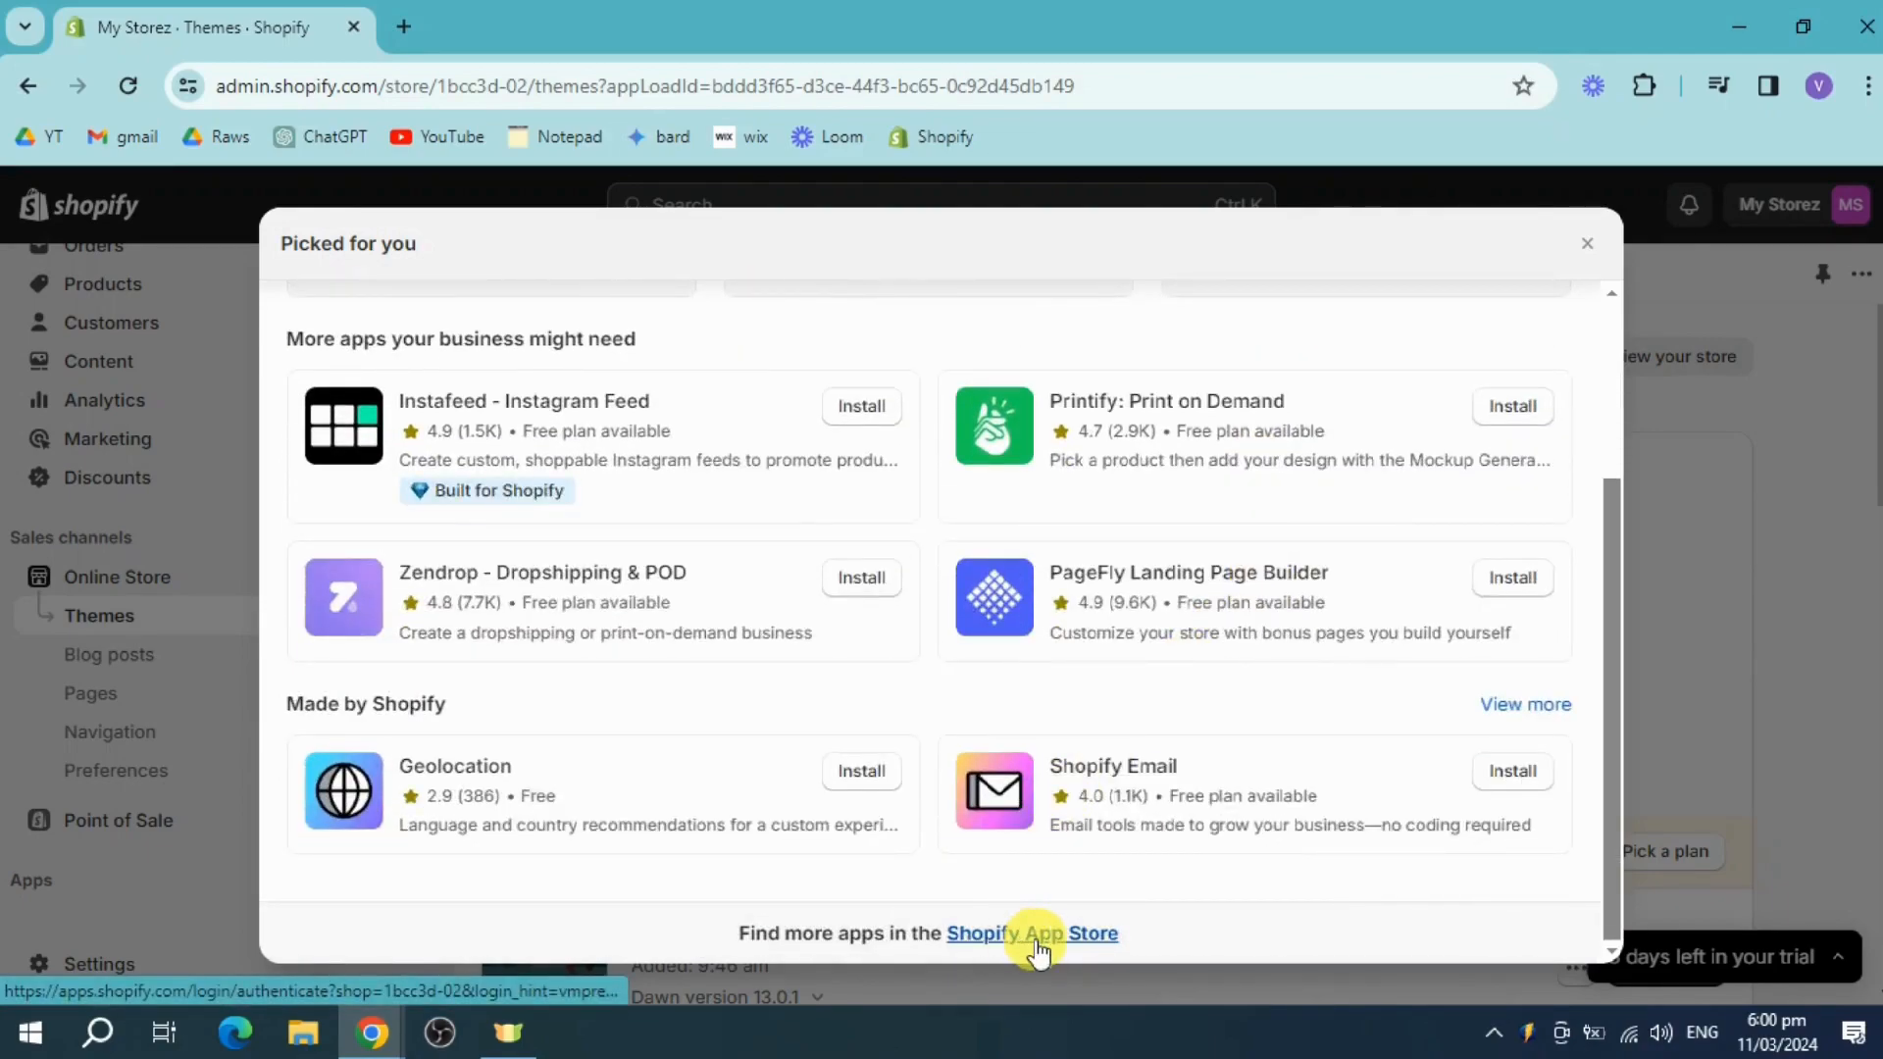
pyautogui.click(1036, 940)
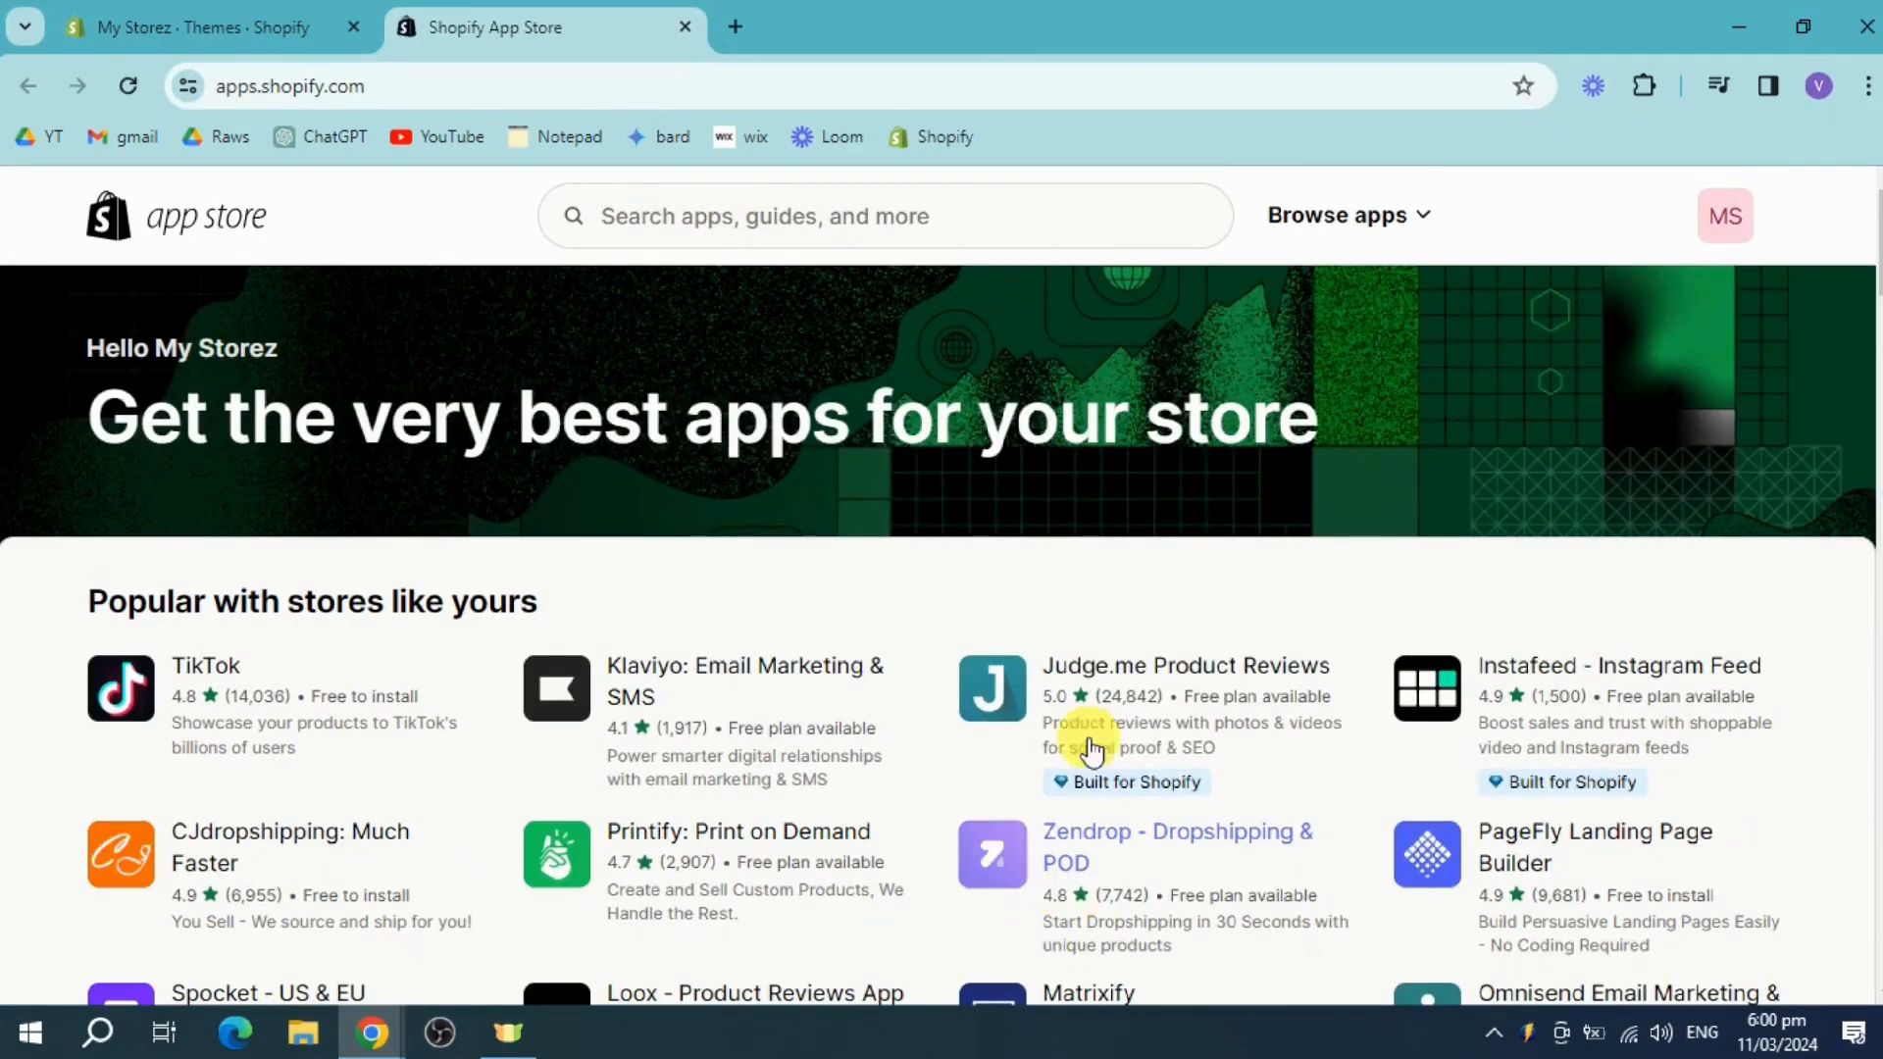
# Search the app store for "currency converter" using the suggested search term
pyautogui.click(1030, 215)
pyautogui.write('c')
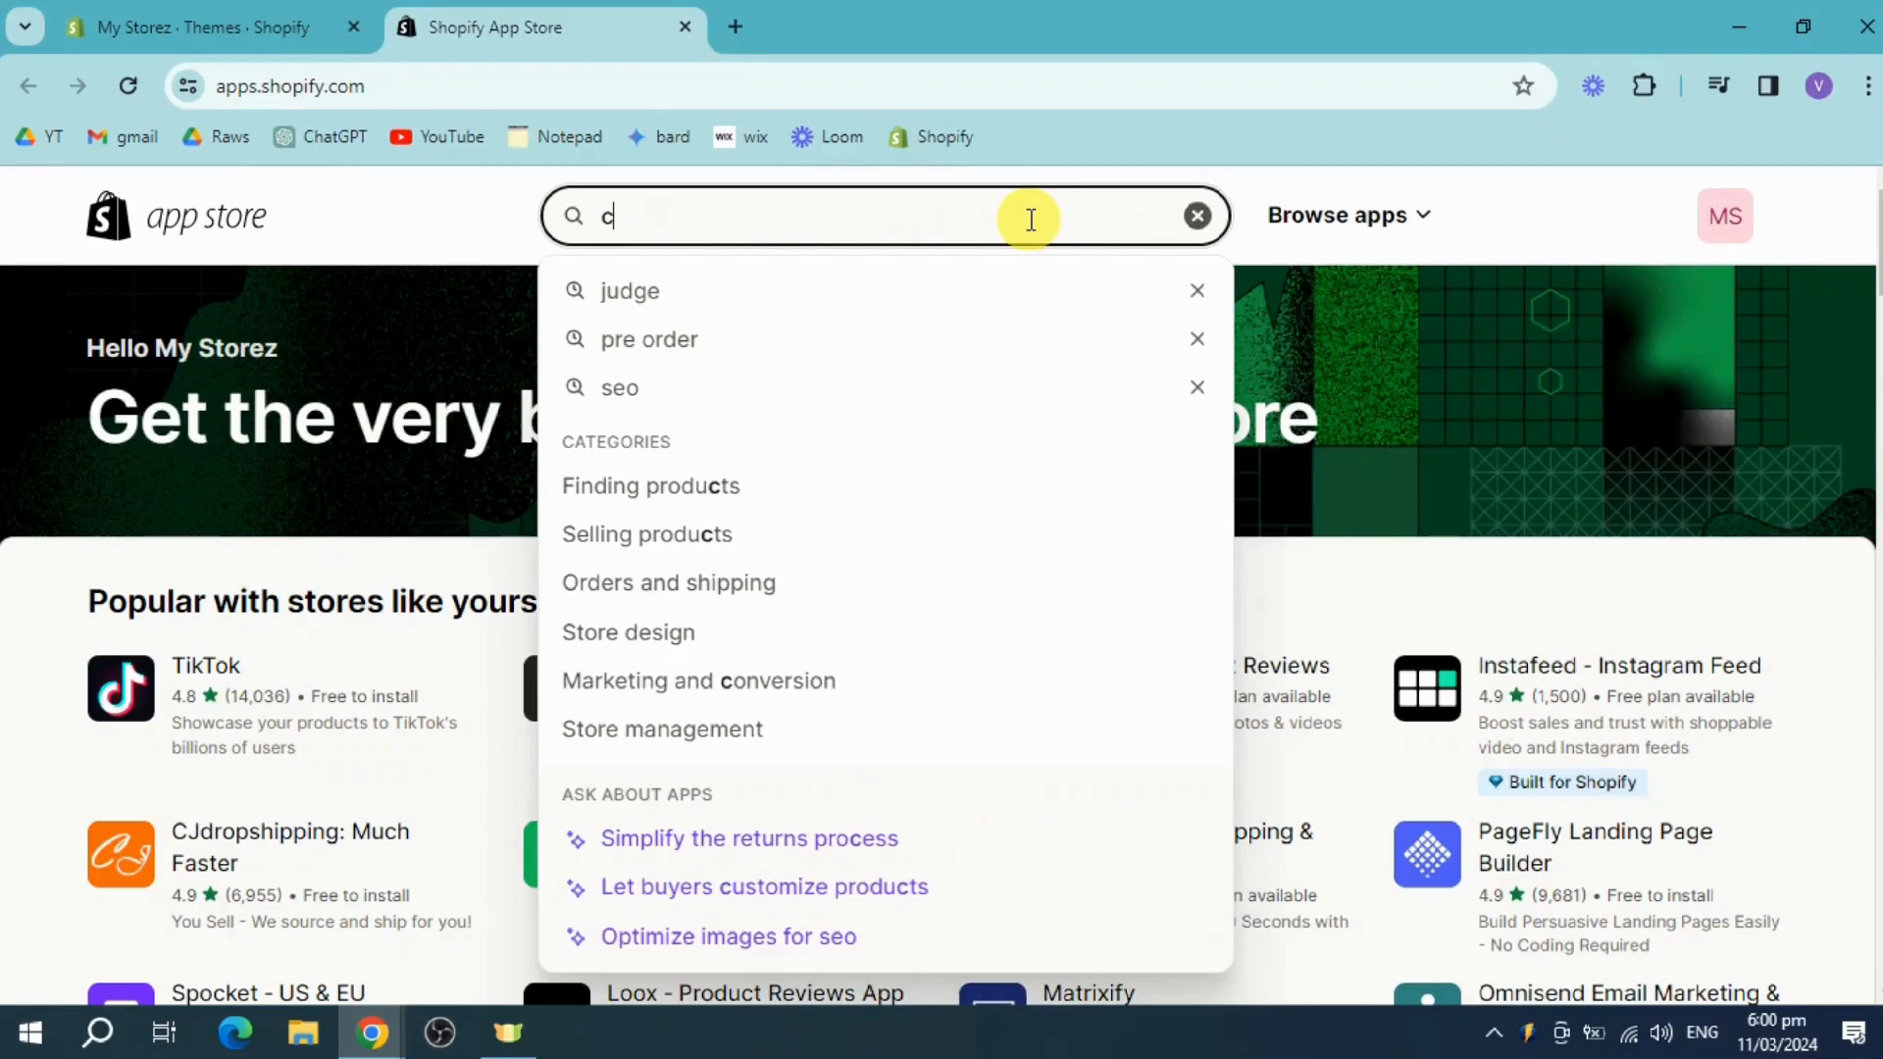
pyautogui.write('urrency')
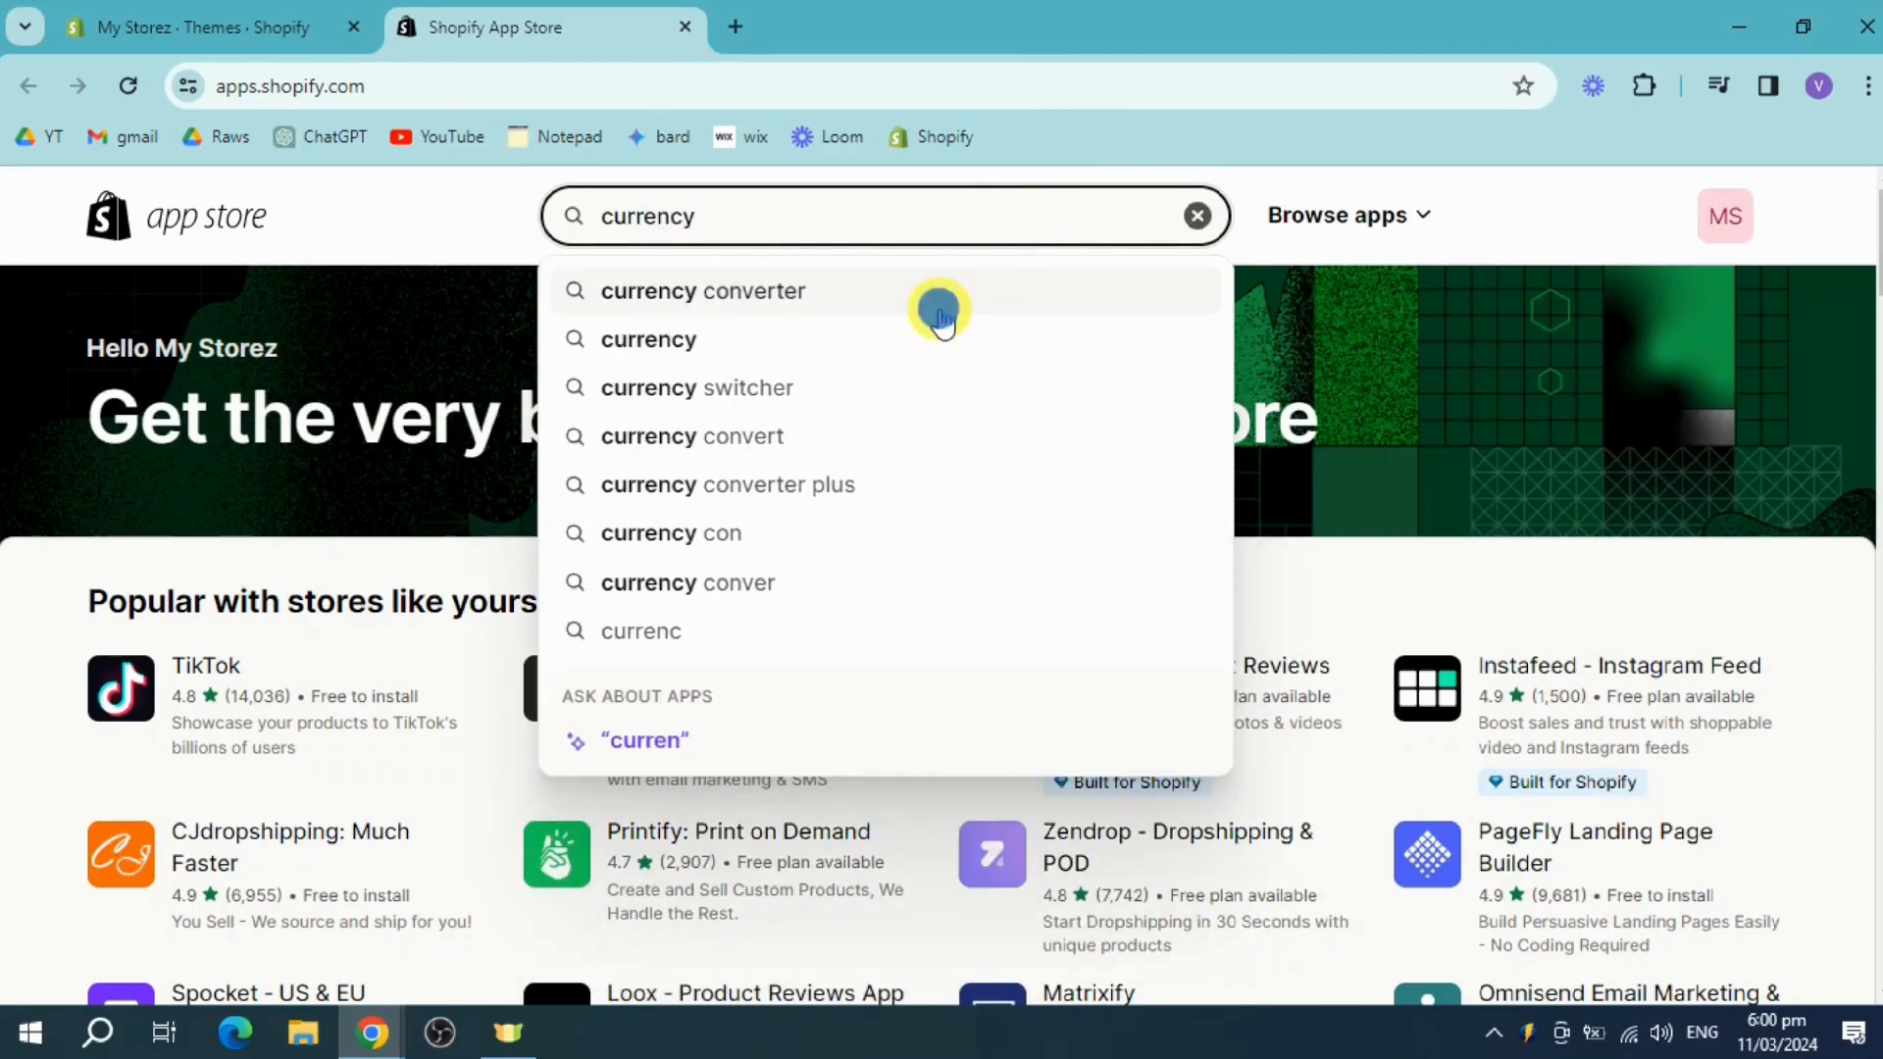
pyautogui.click(939, 308)
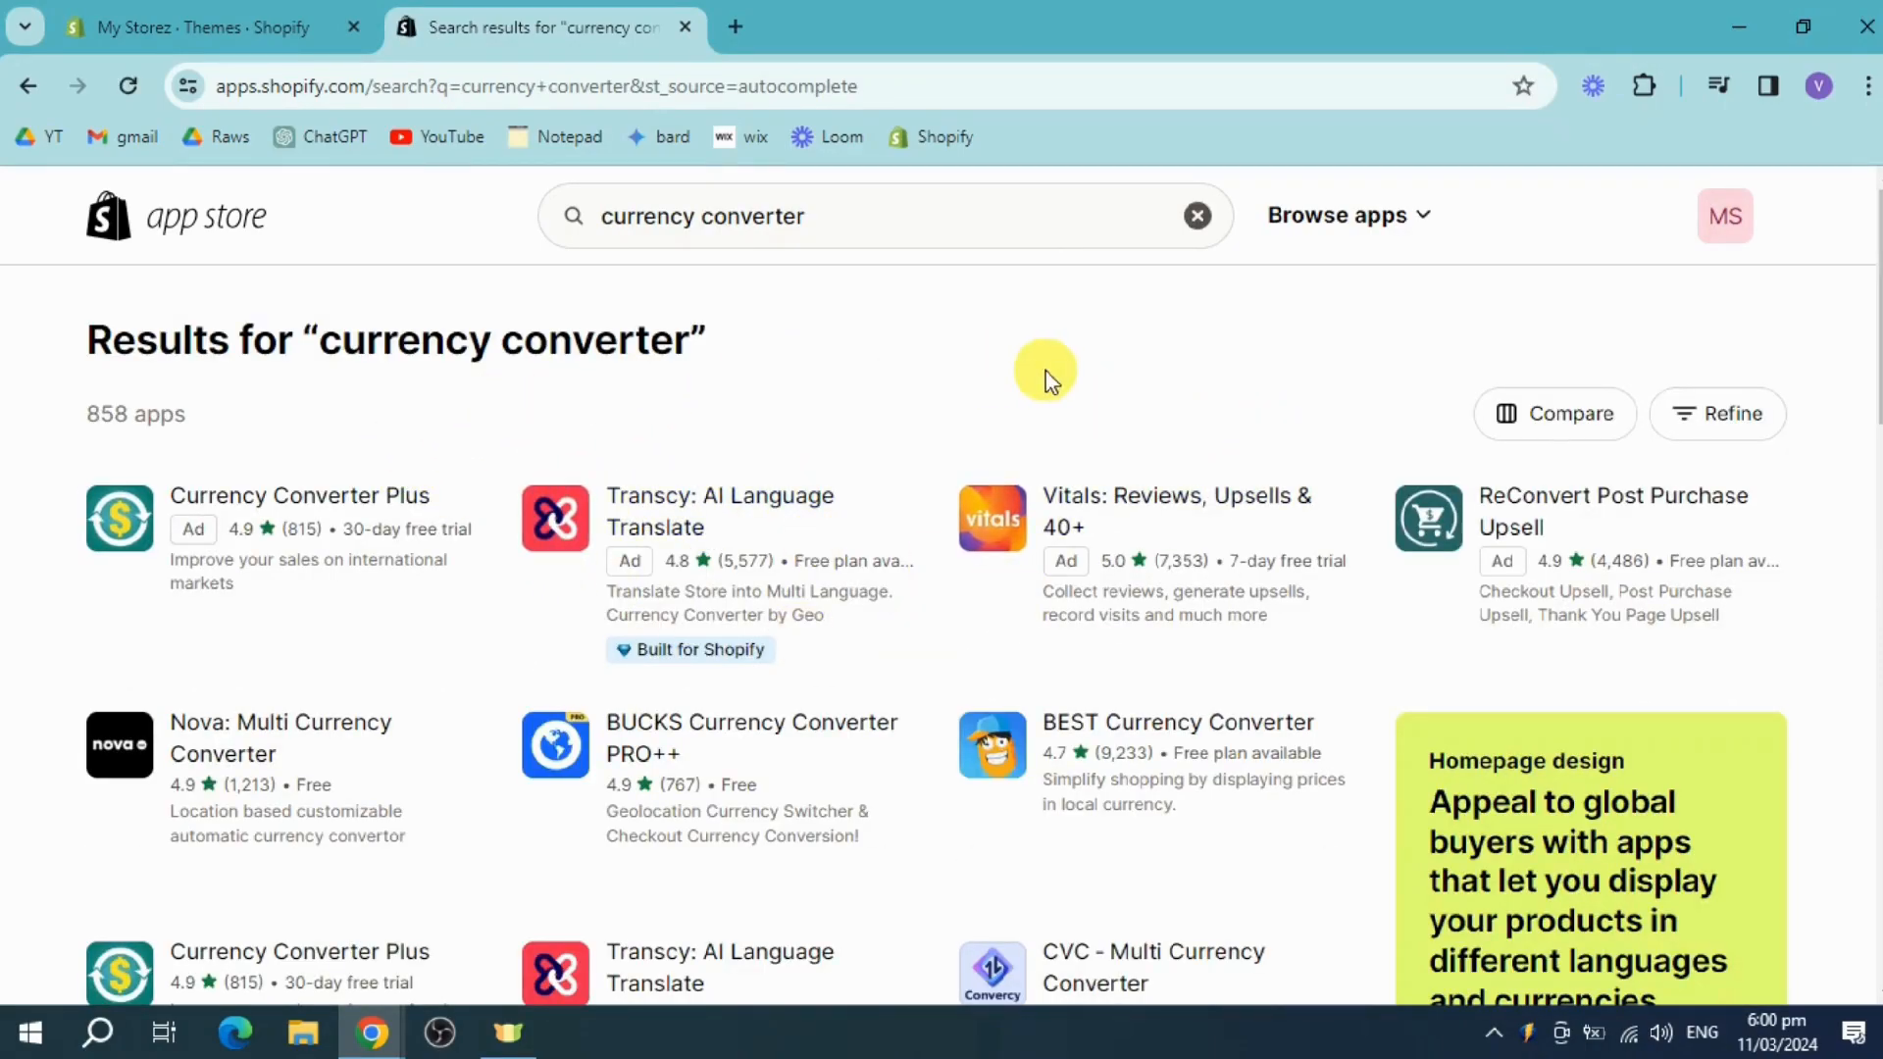
# Filter the currency converter results to Built for Shopify apps and look through the listed apps
pyautogui.click(1686, 436)
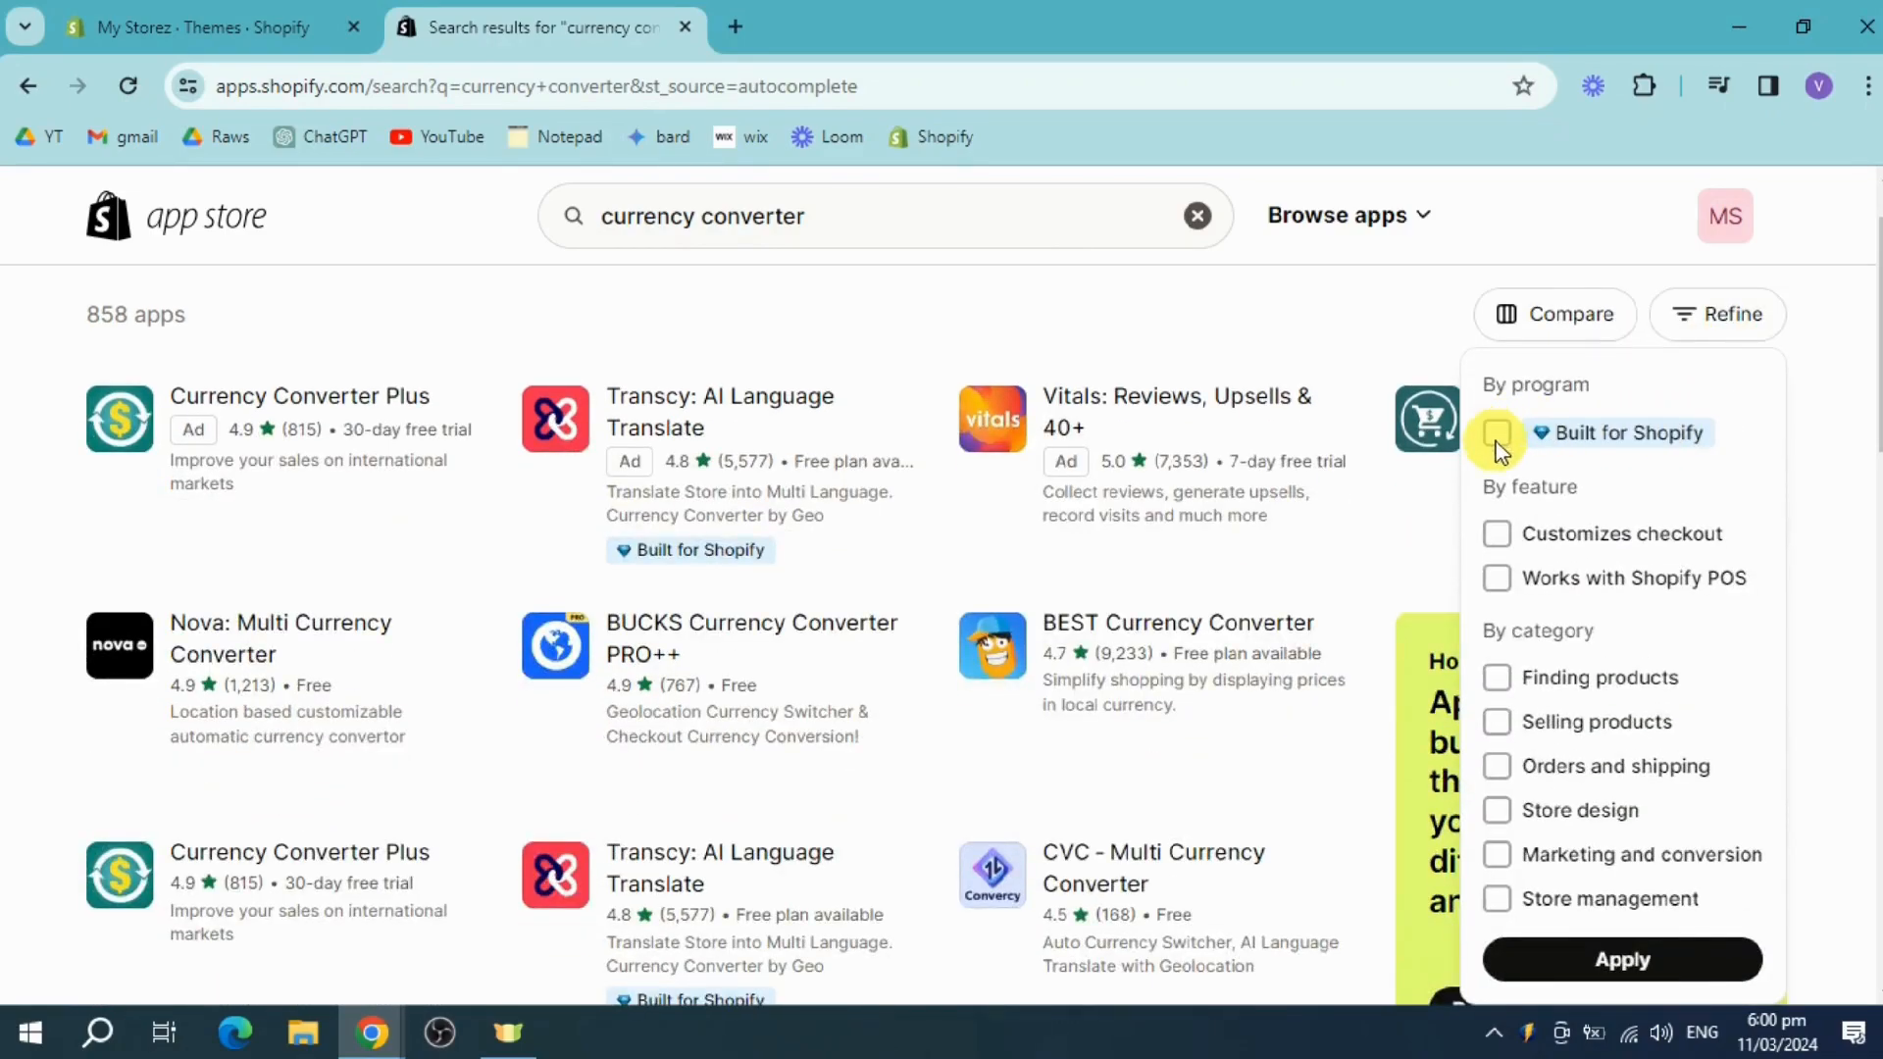
pyautogui.click(1613, 959)
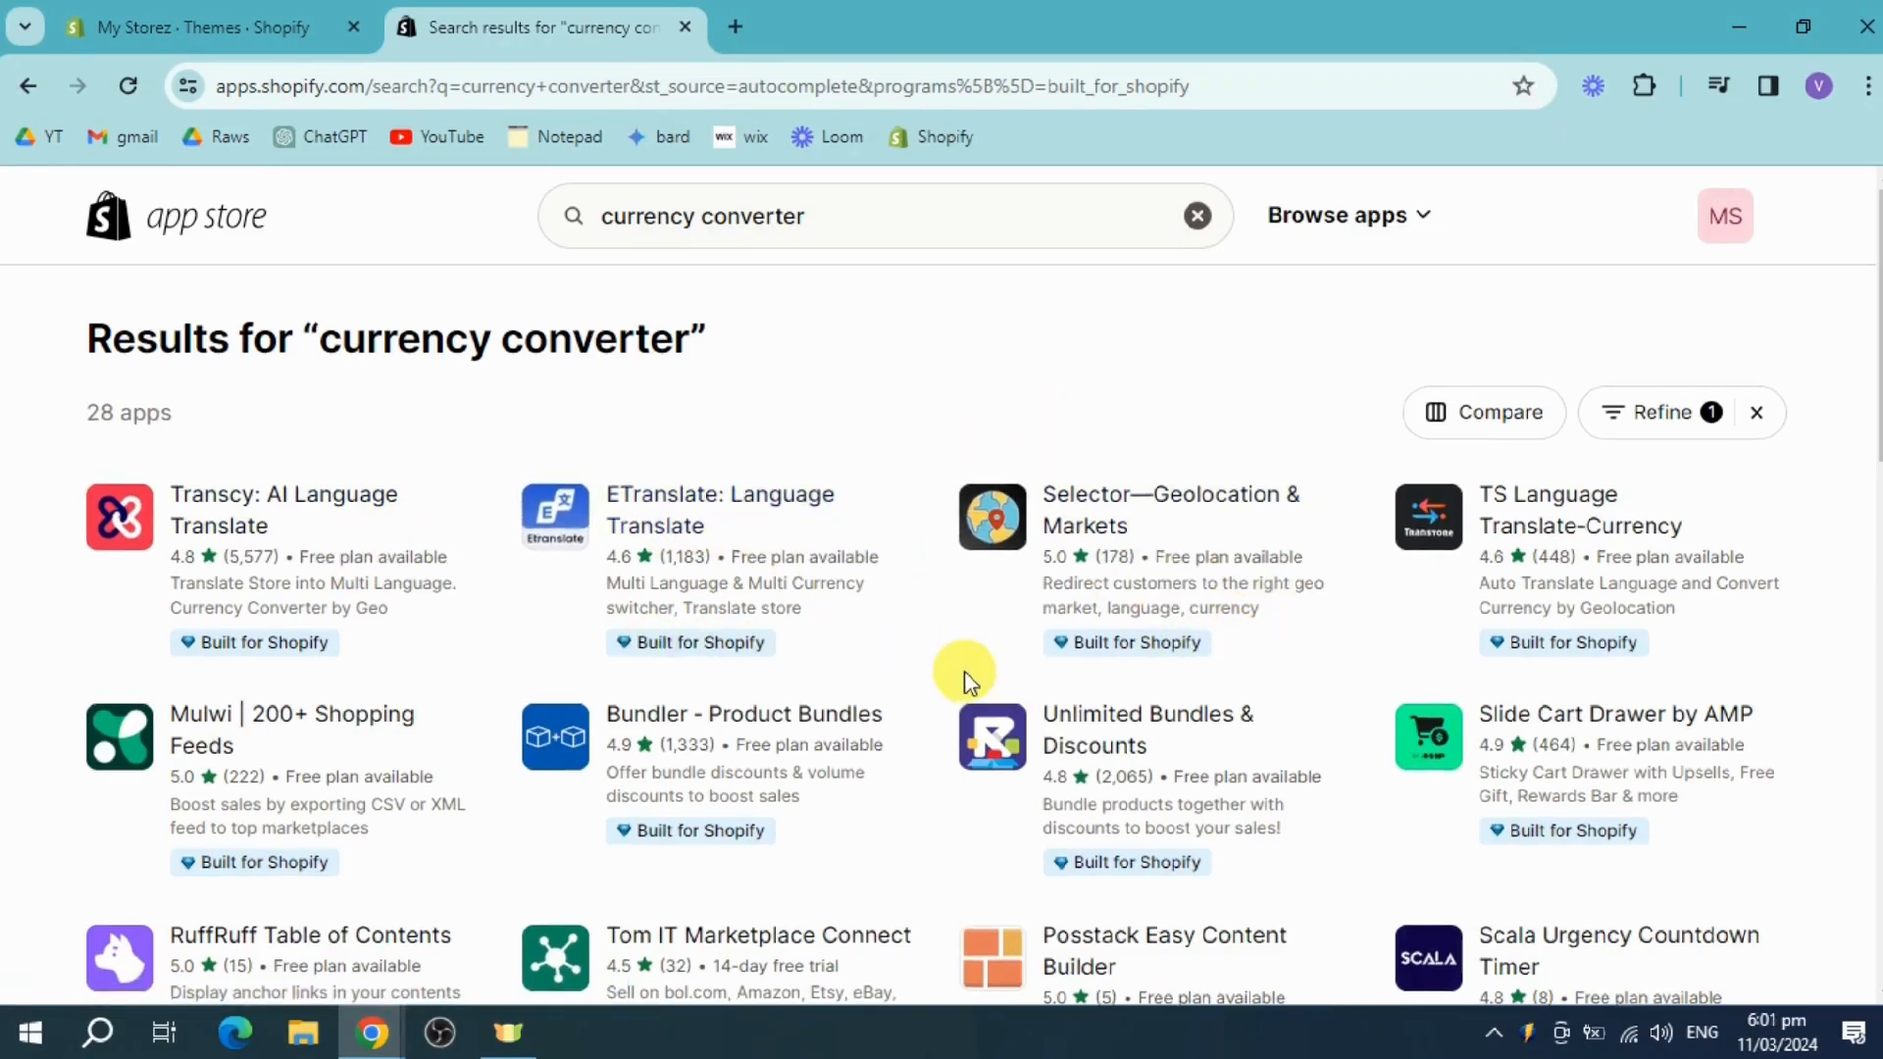
pyautogui.scroll(-3, 969, 677)
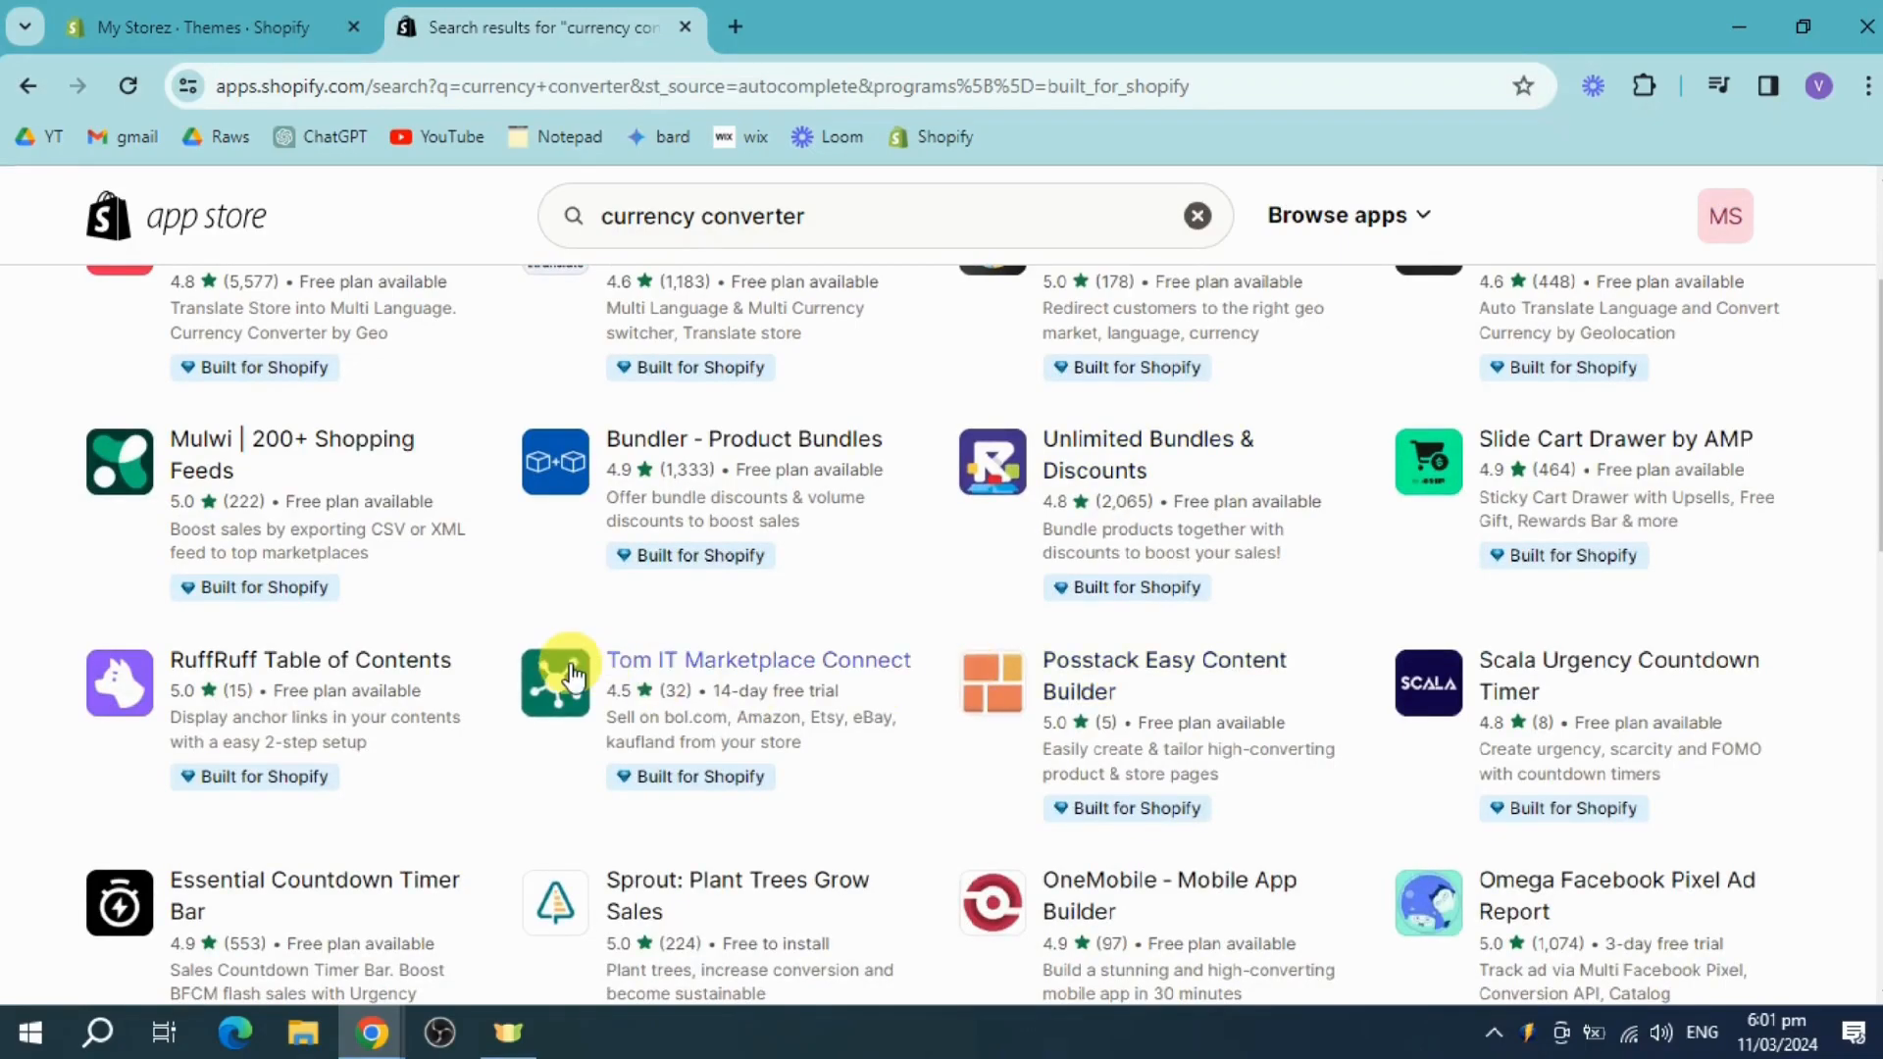
pyautogui.scroll(-3, 957, 696)
pyautogui.scroll(-3, 961, 686)
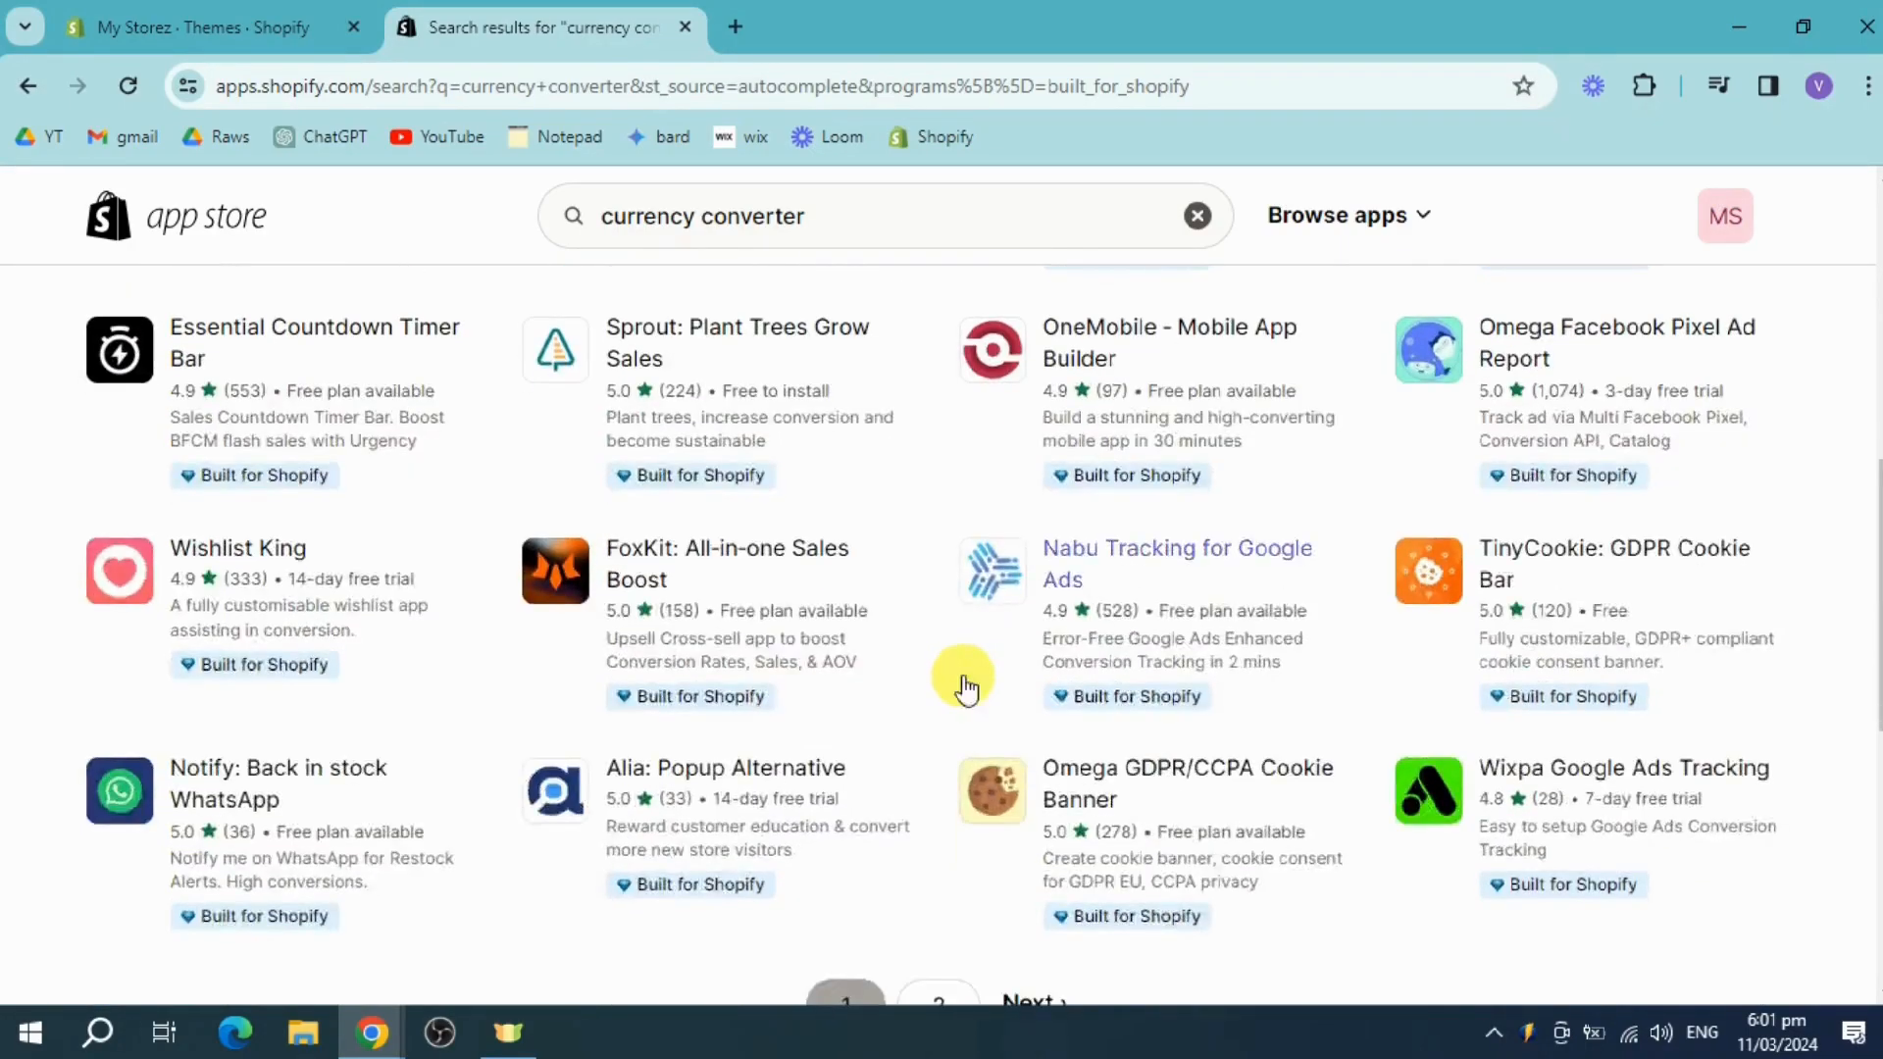
pyautogui.scroll(-3, 969, 677)
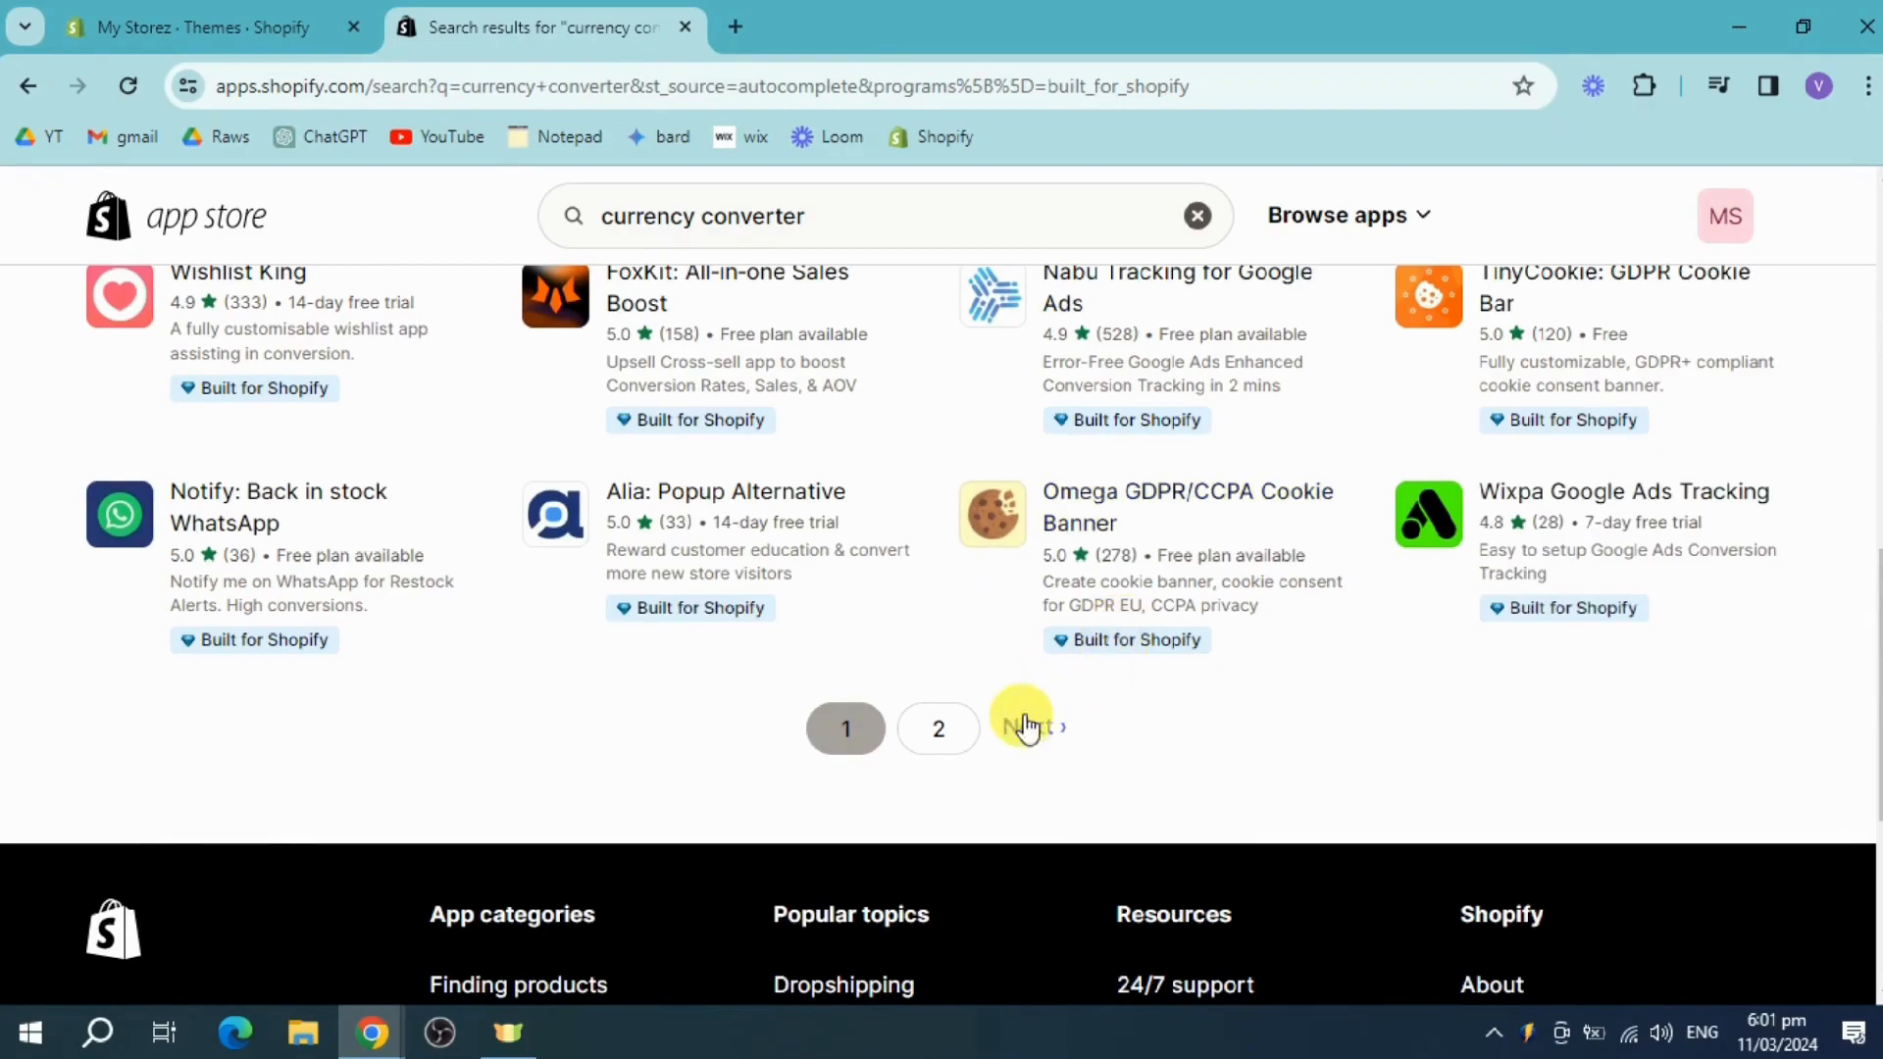
pyautogui.scroll(6, 961, 724)
pyautogui.scroll(6, 974, 725)
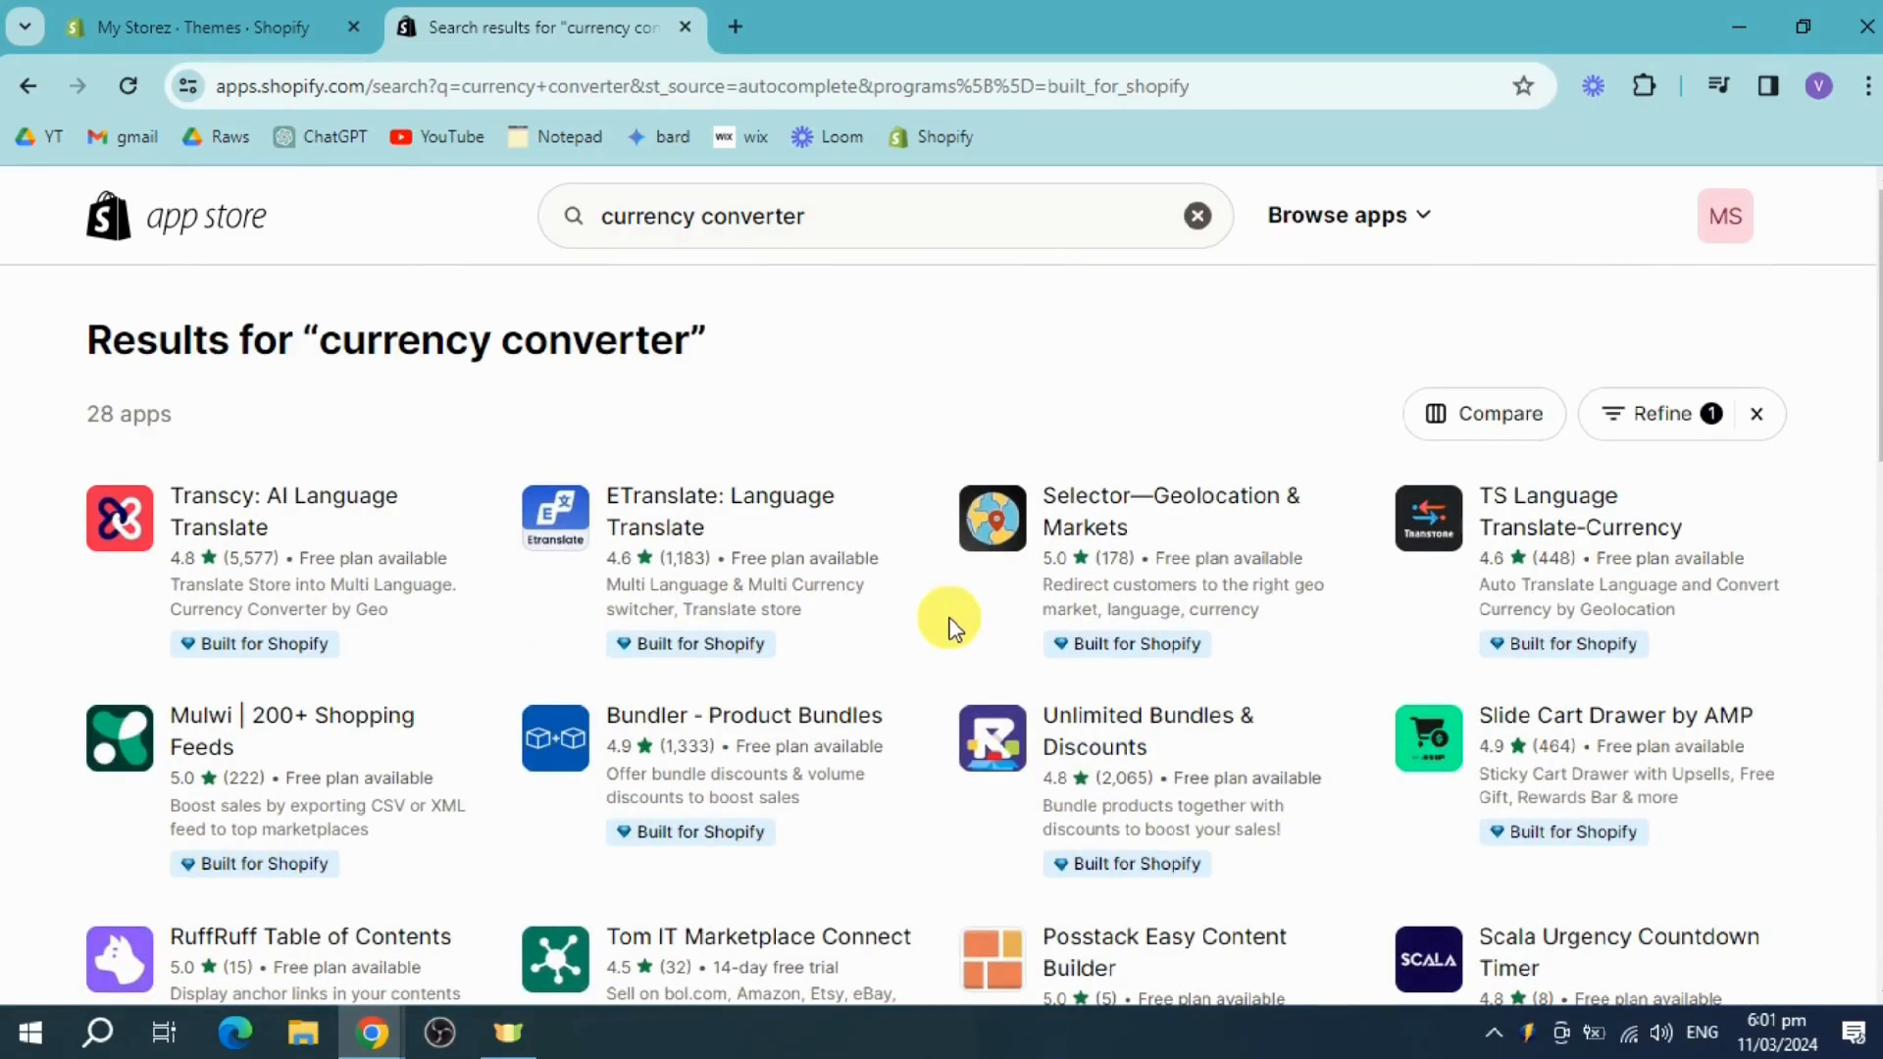
# Search the app store for "bucks currency converter" and open the BUCKS Currency Converter PRO++ listing
pyautogui.click(875, 219)
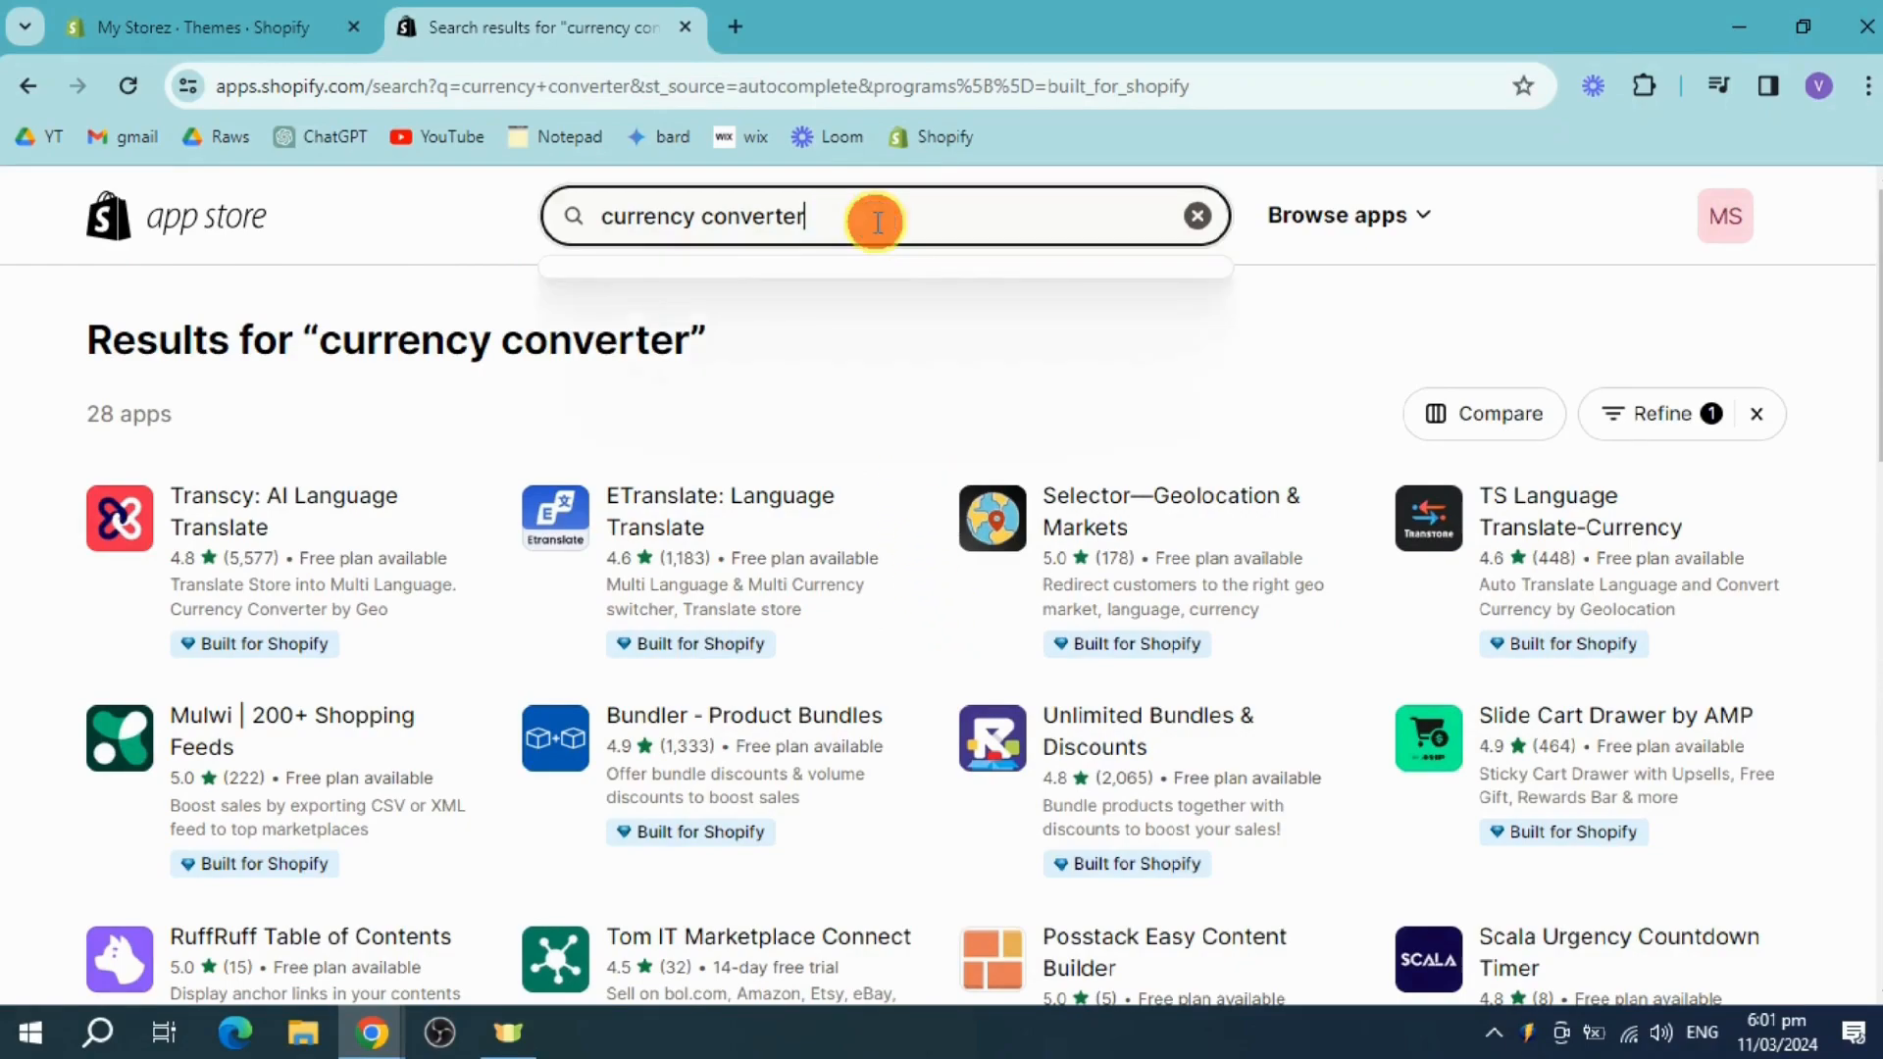
pyautogui.hotkey('ctrl', 'a')
pyautogui.write('bu')
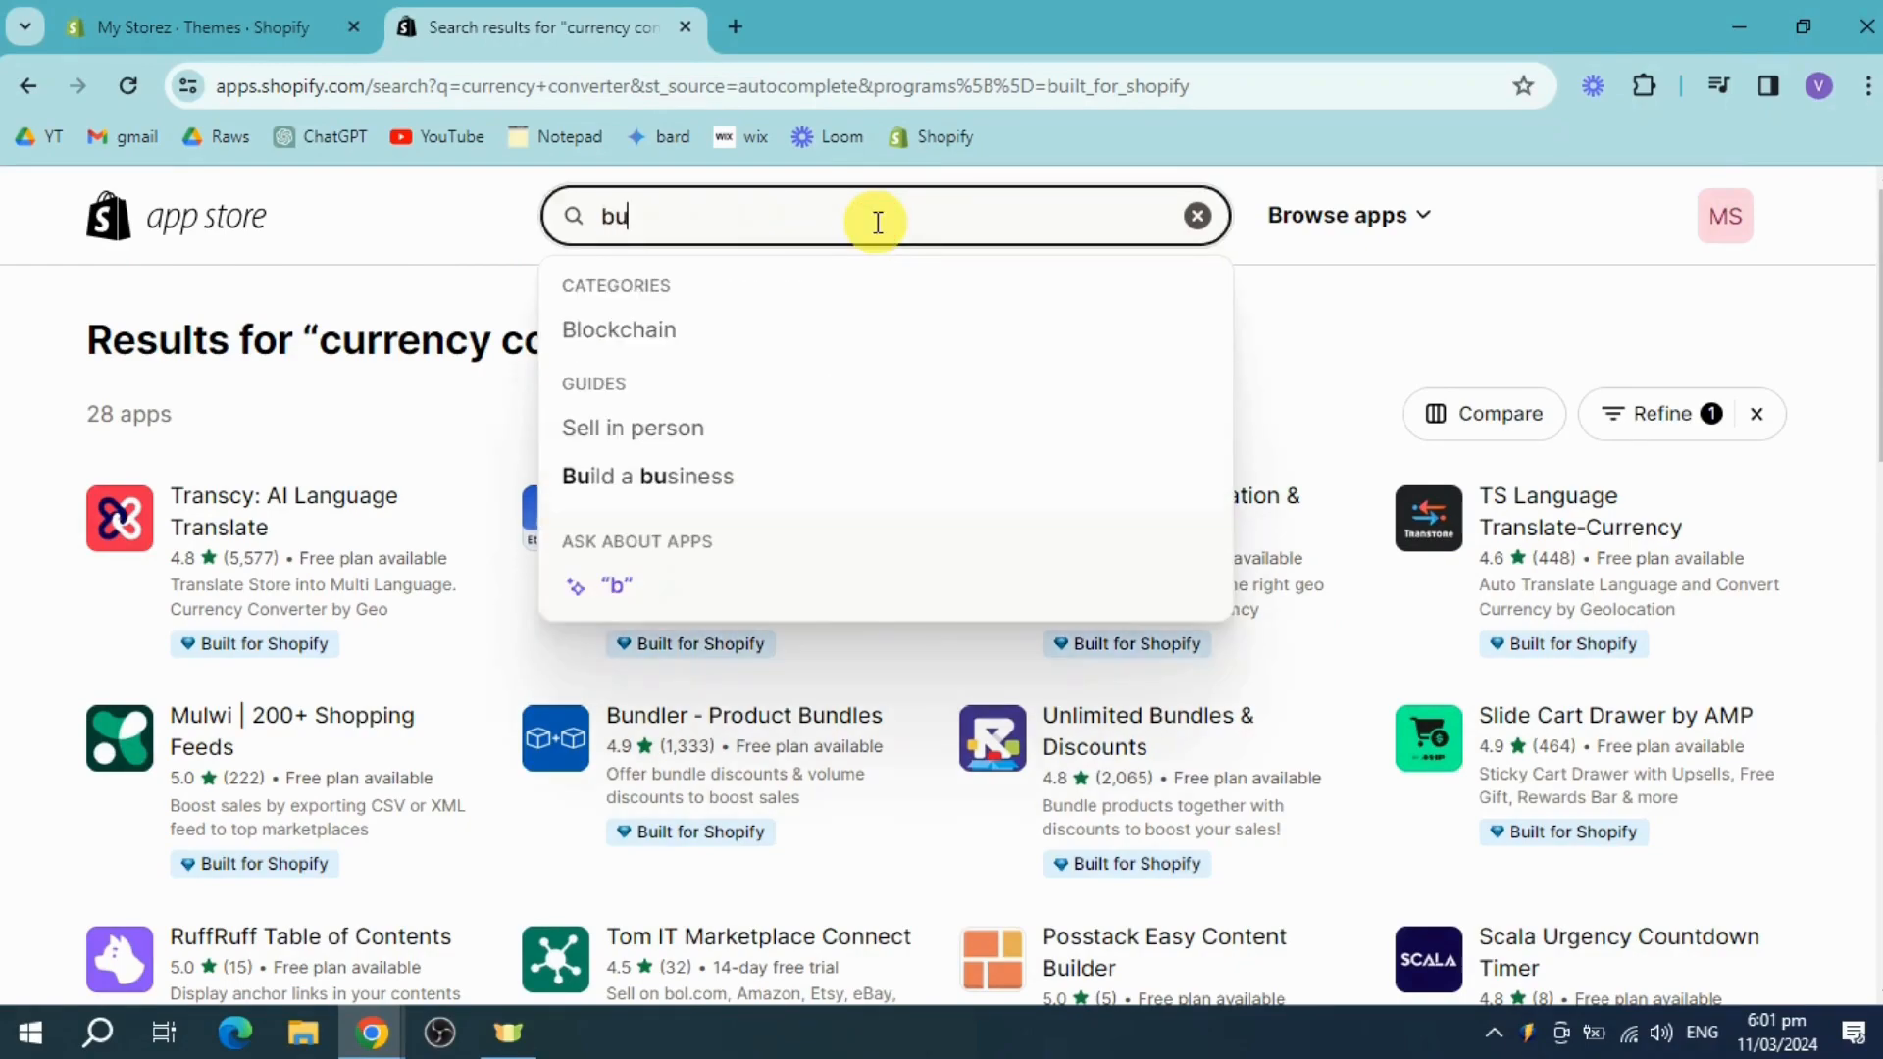
pyautogui.write('dk')
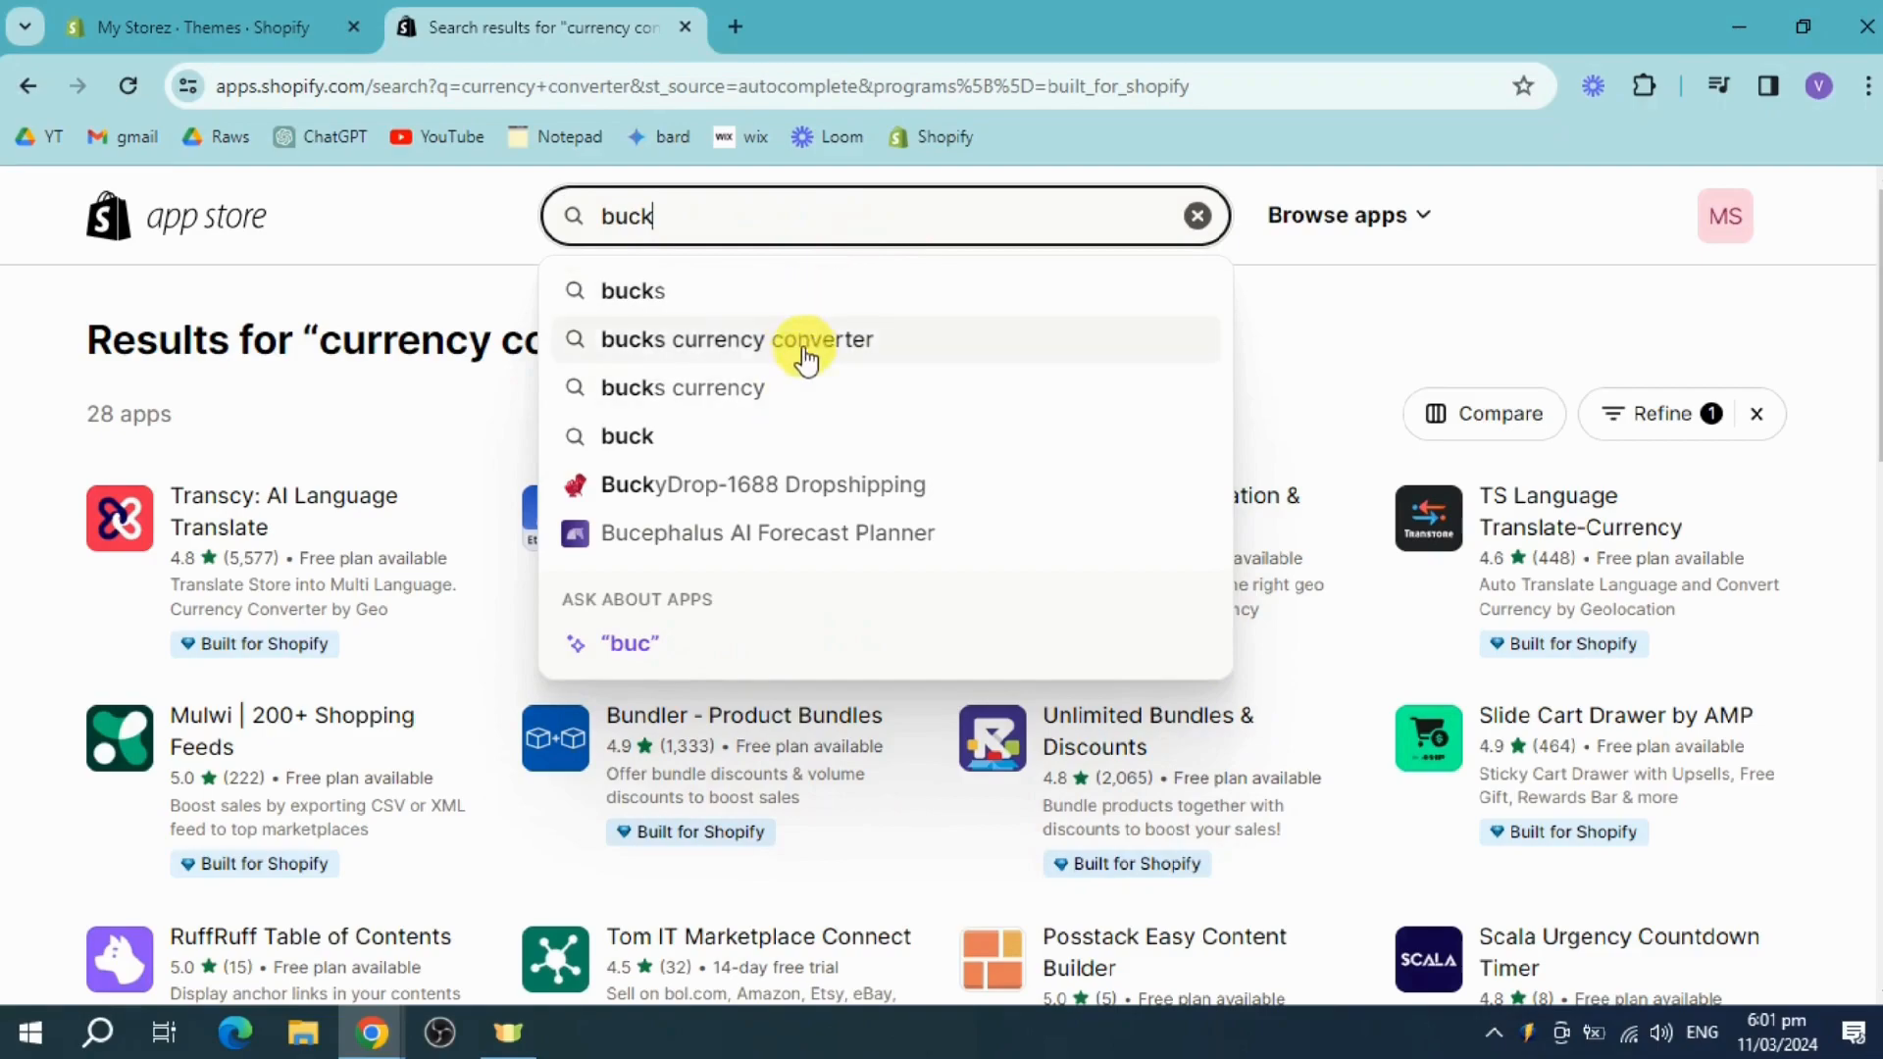
pyautogui.click(805, 338)
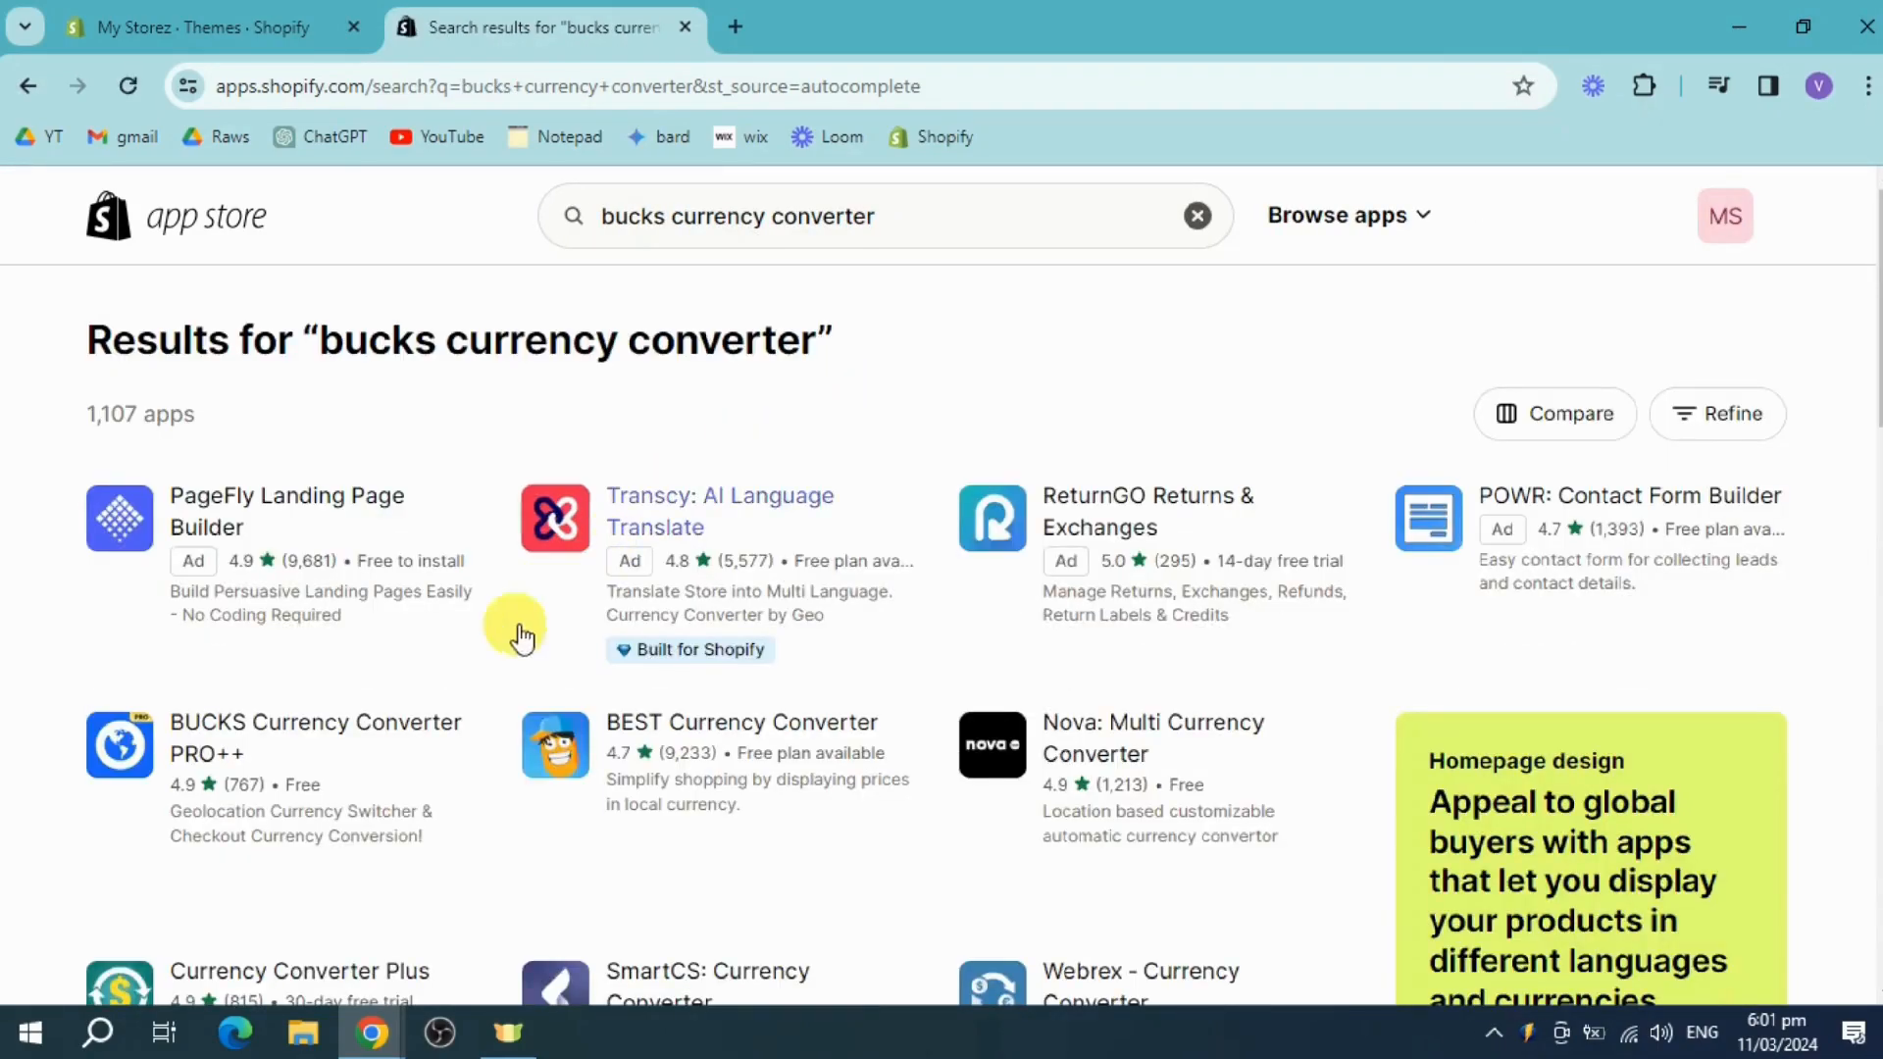
pyautogui.click(397, 742)
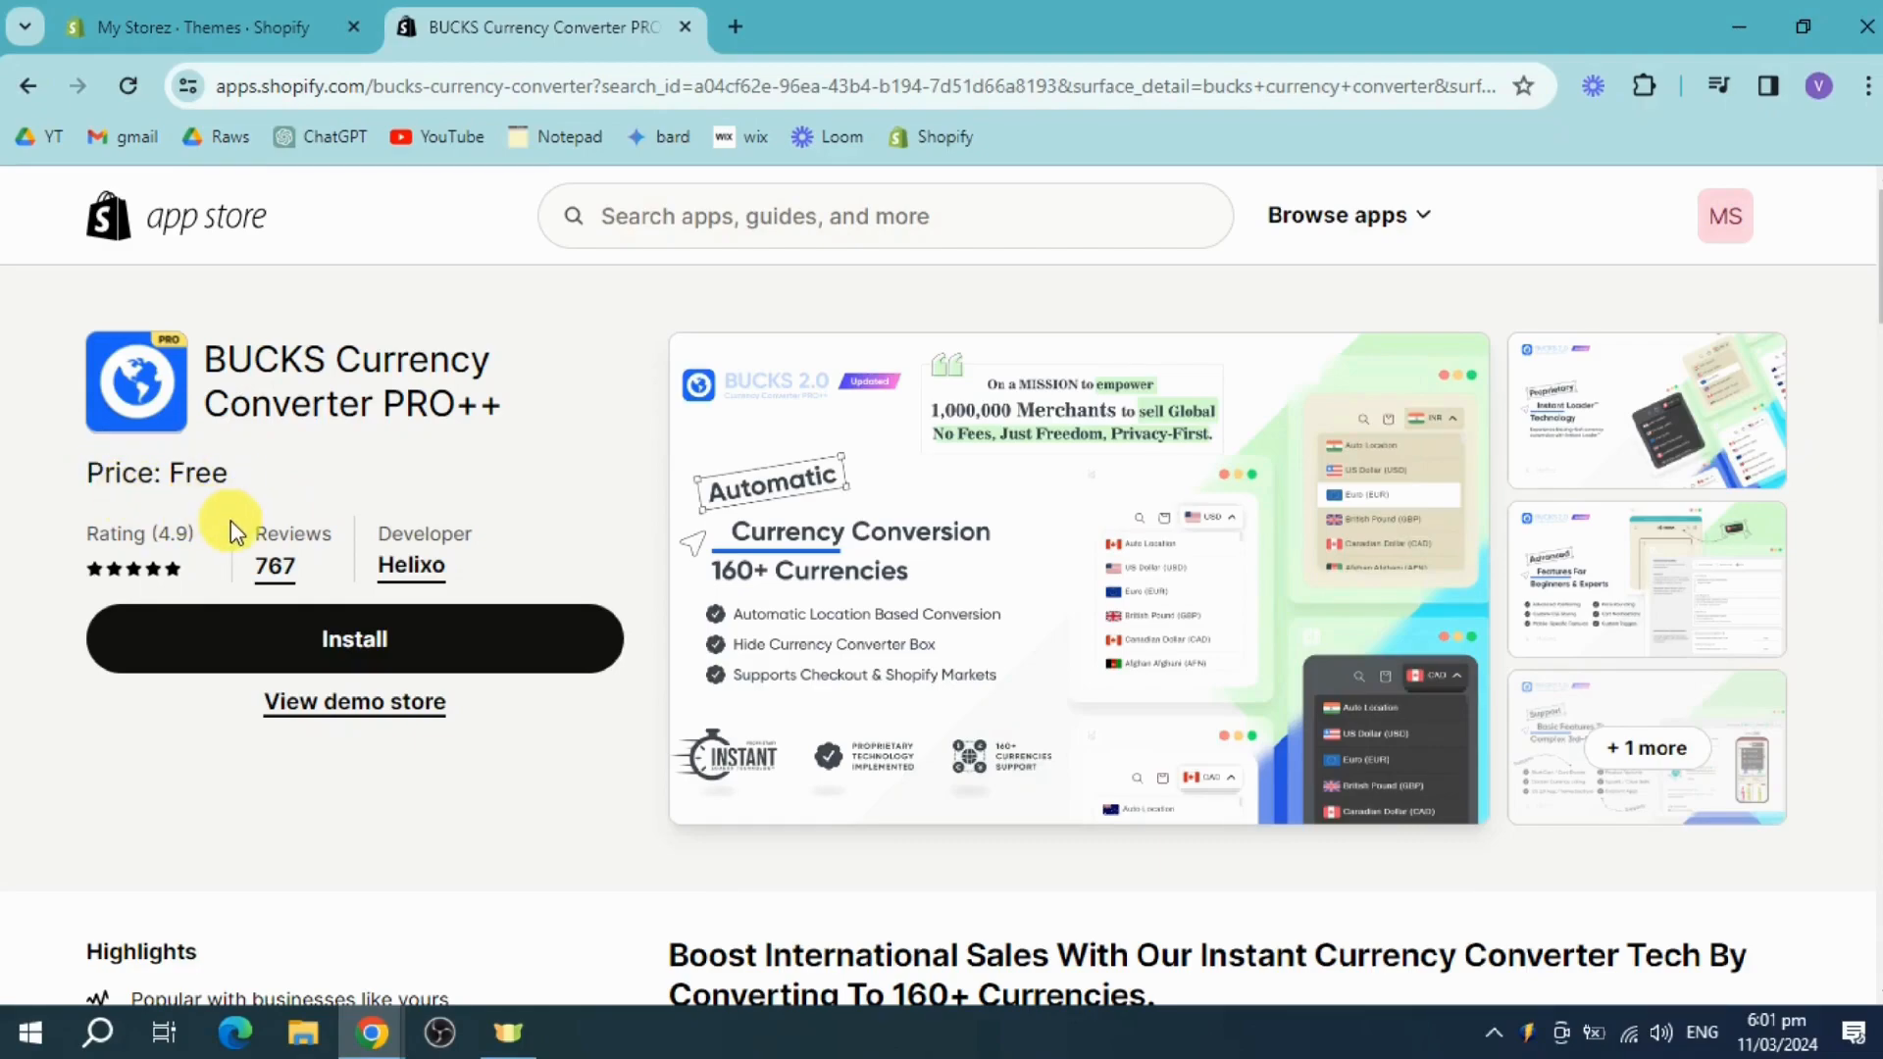
# Install BUCKS Currency Converter PRO++ on the store and approve its requested data access
pyautogui.click(356, 638)
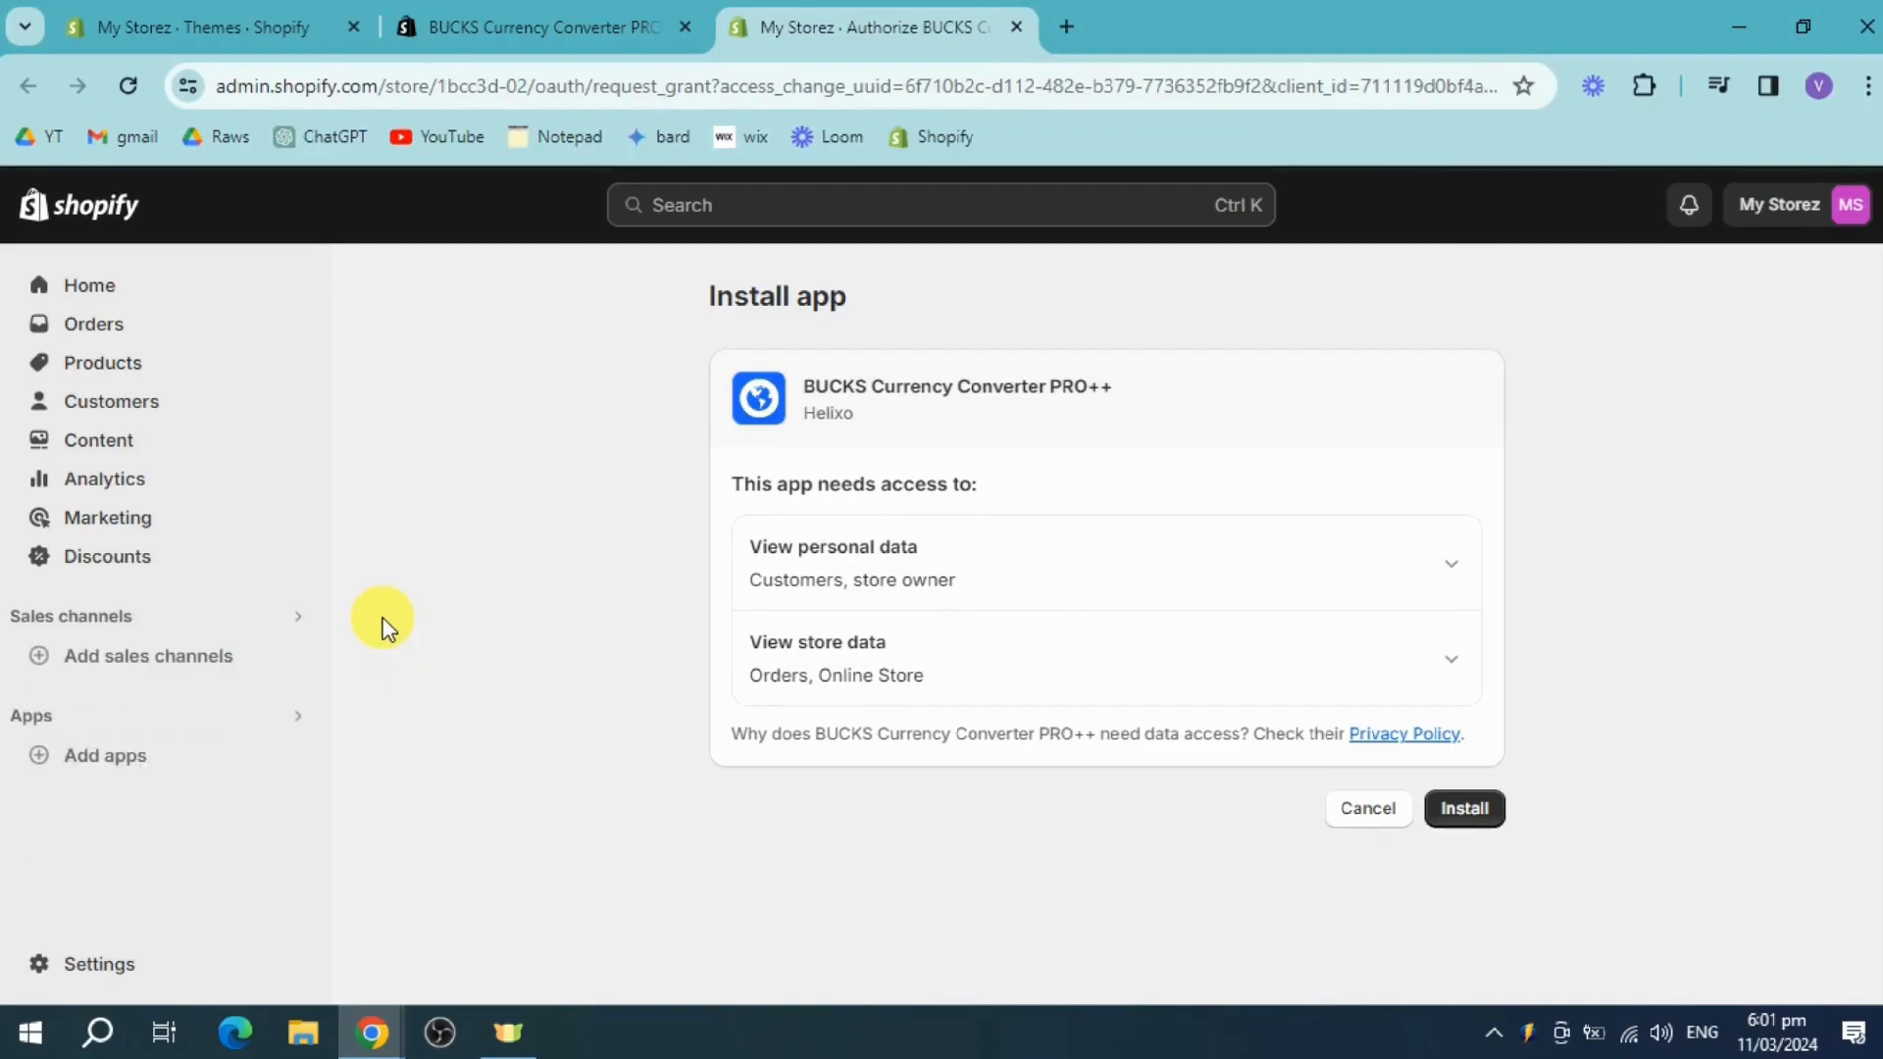
pyautogui.click(1835, 767)
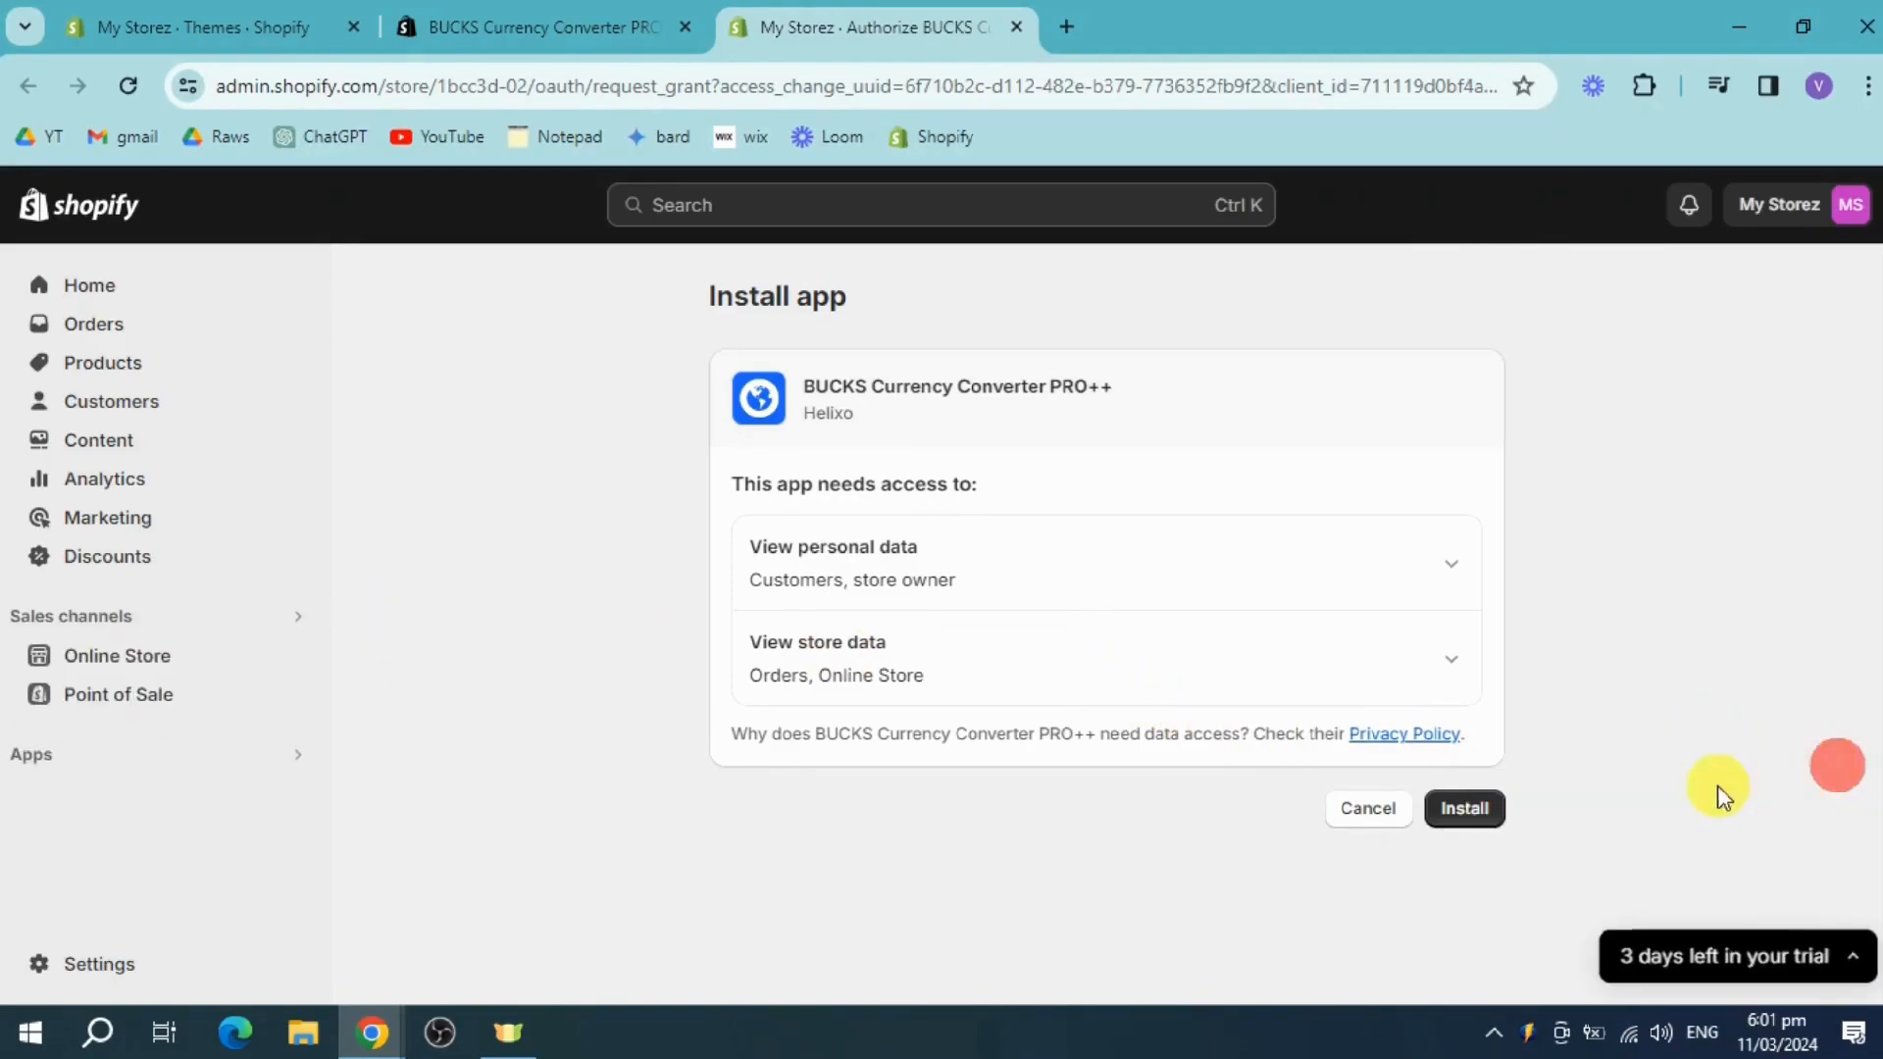
pyautogui.click(1464, 810)
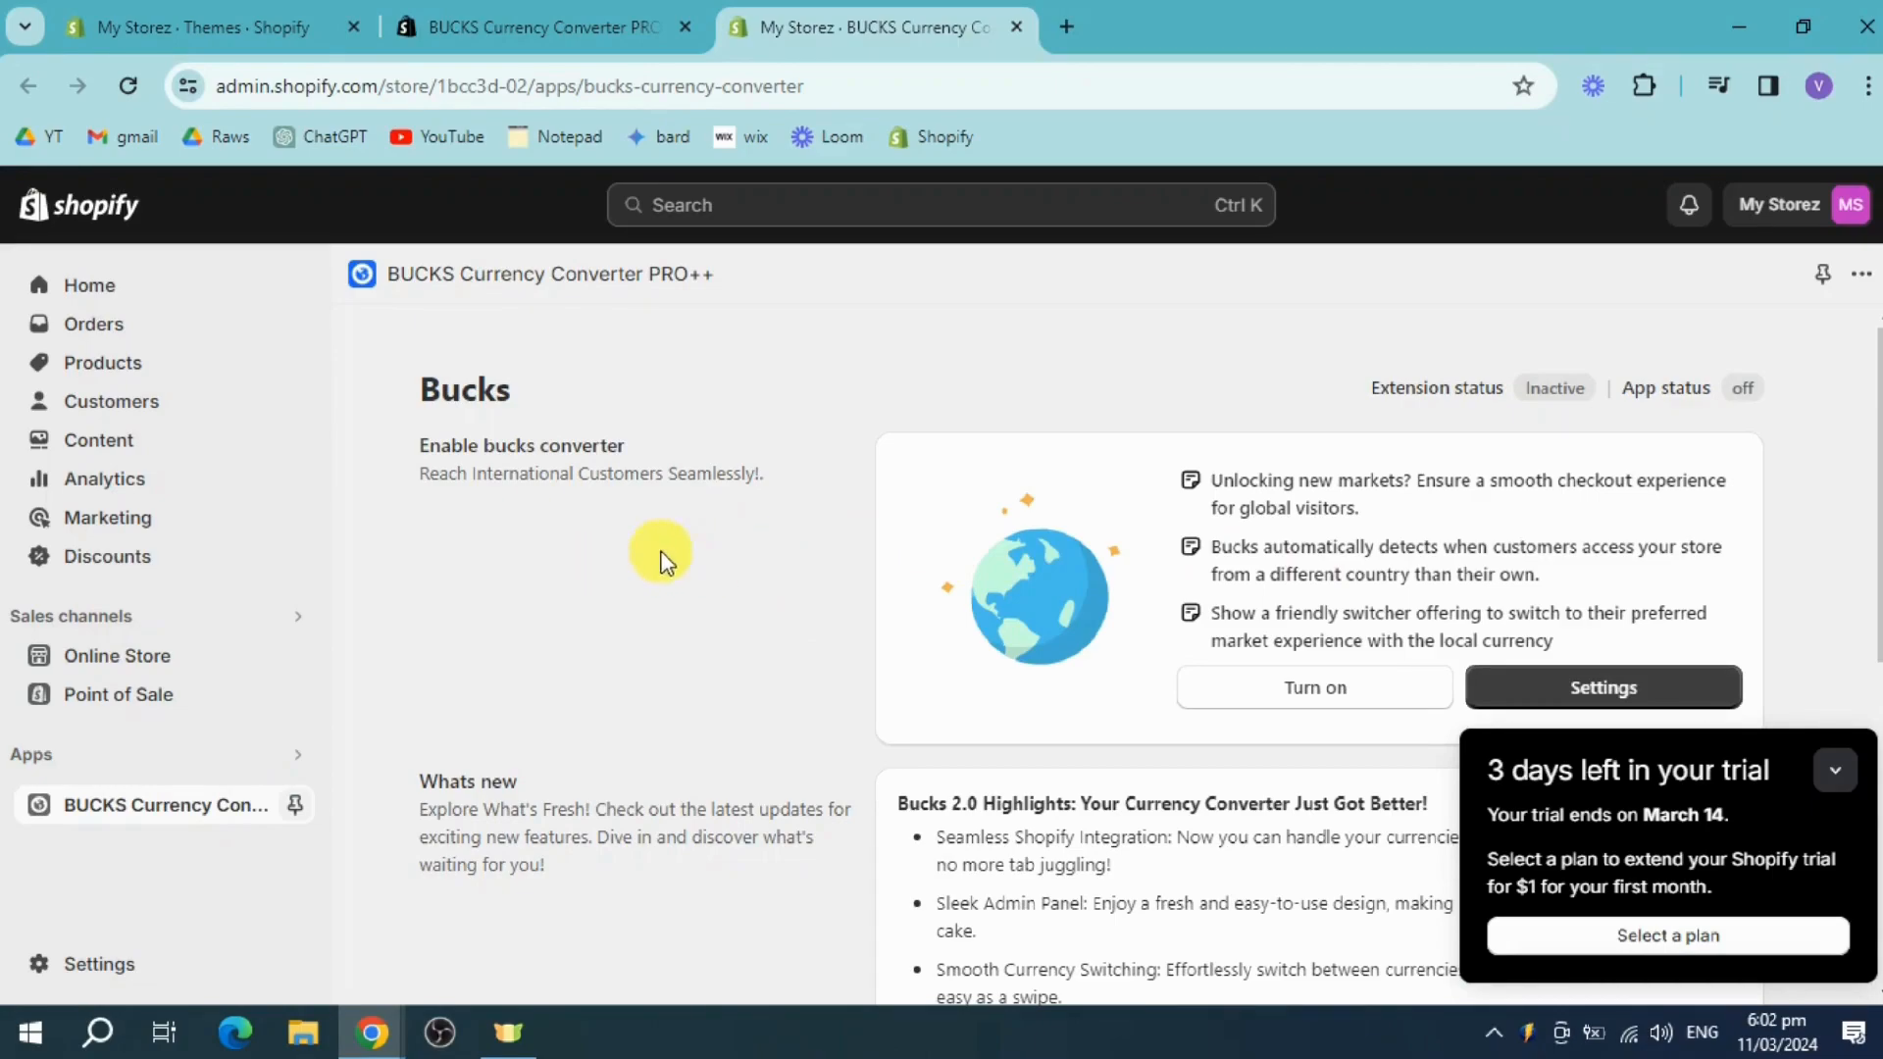
# Look over the Bucks overview page, collapse the trial notice and turn on the currency converter
pyautogui.scroll(-7, 1080, 555)
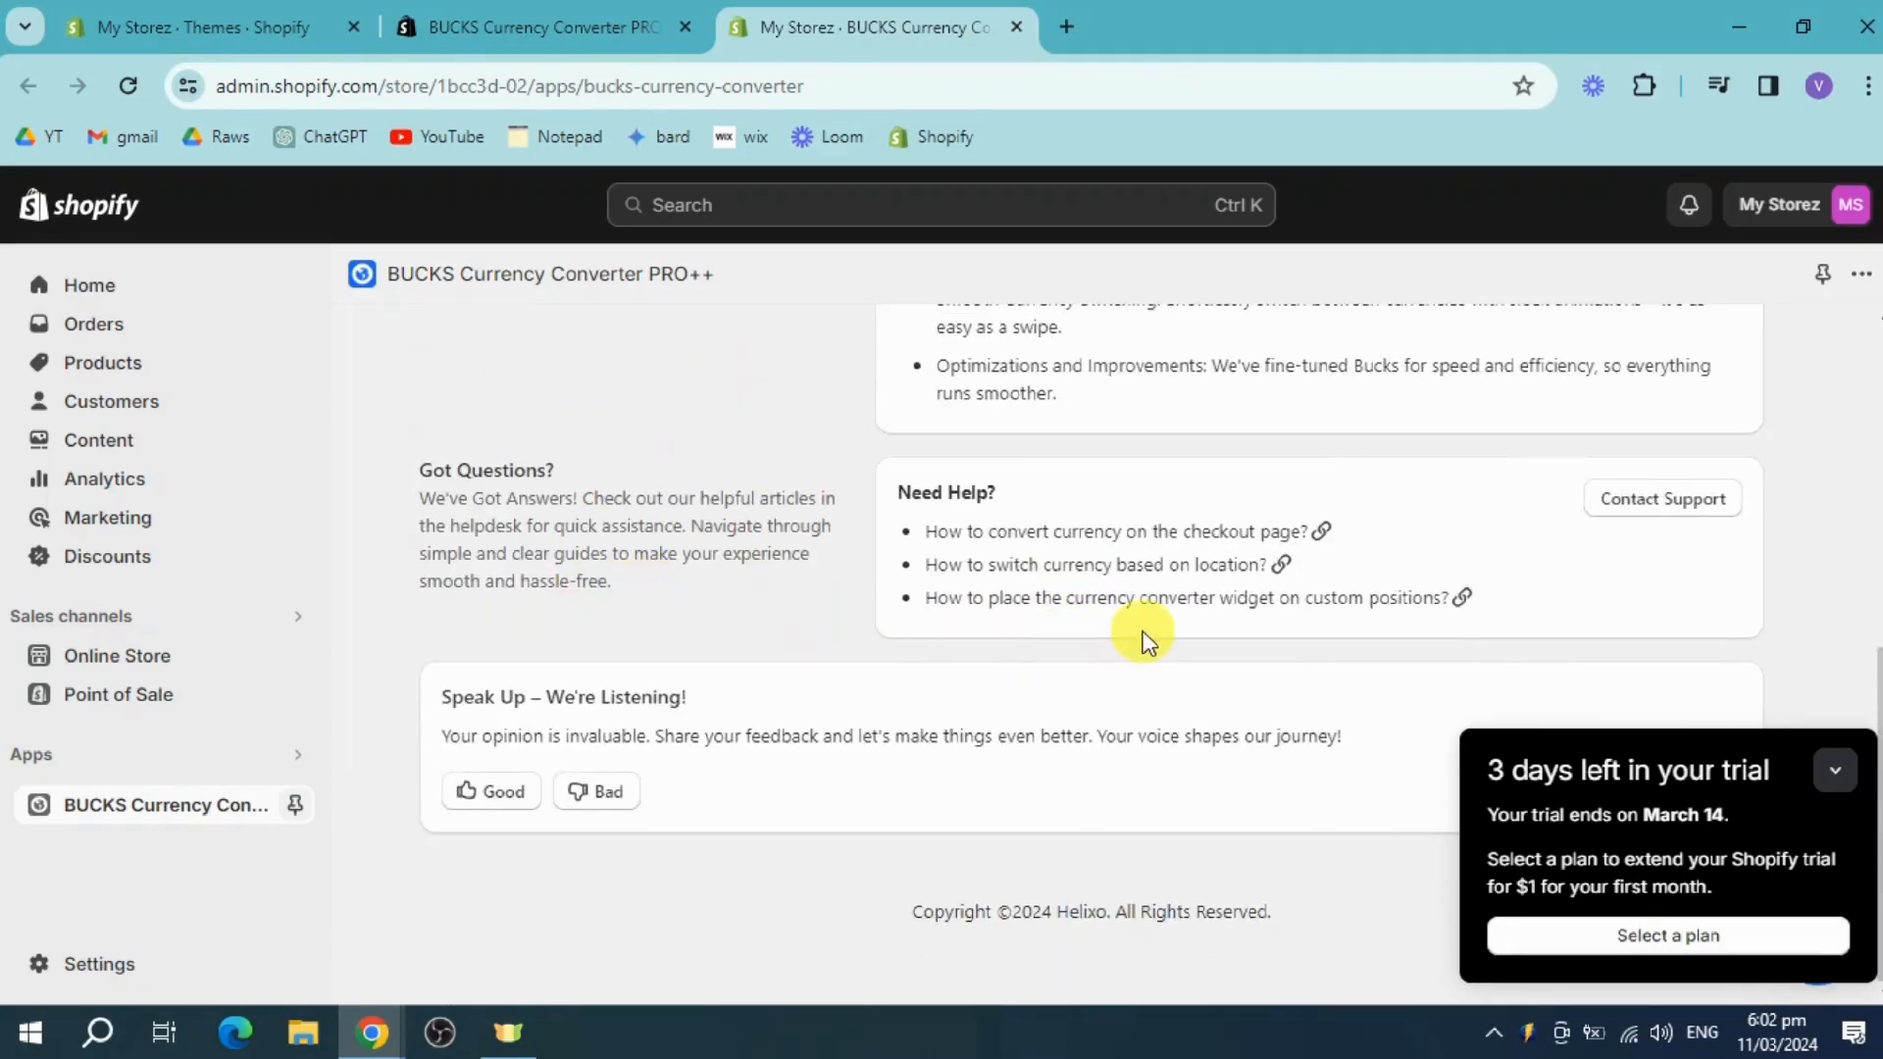
pyautogui.scroll(7, 1147, 637)
pyautogui.click(1834, 771)
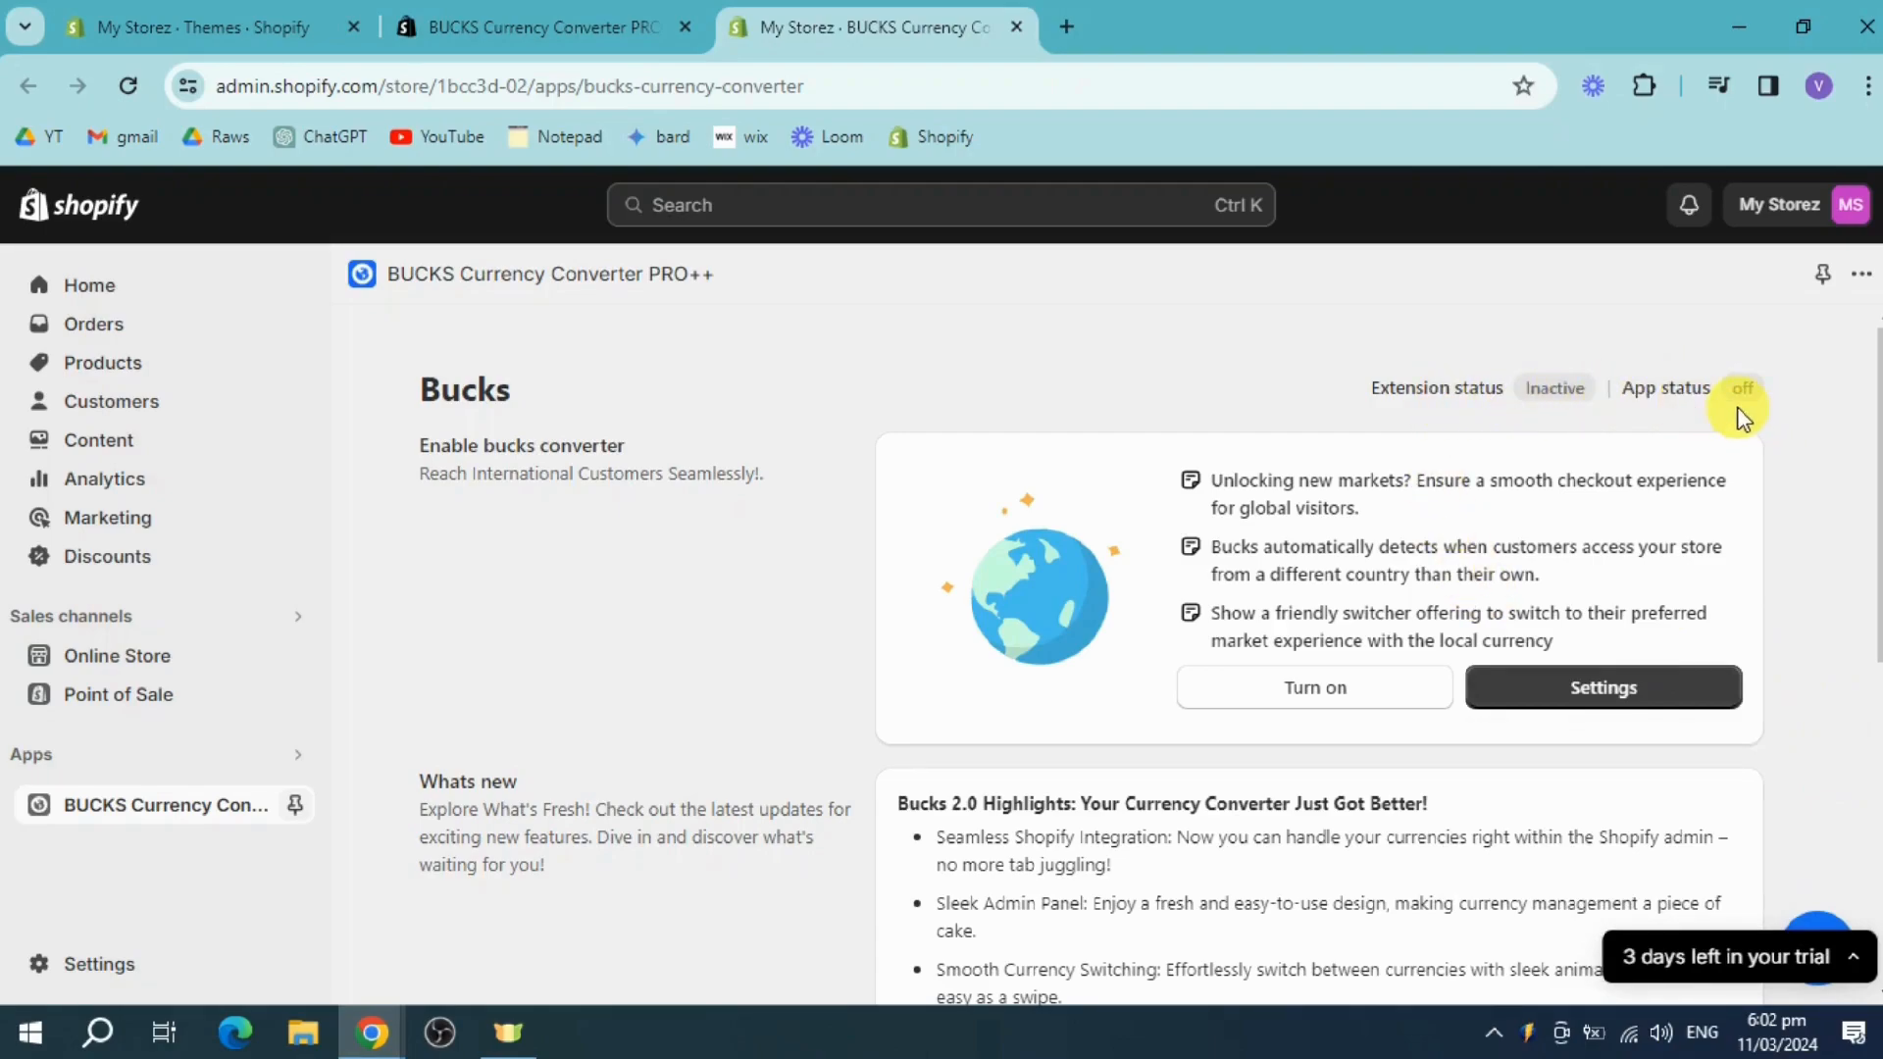
pyautogui.click(1336, 693)
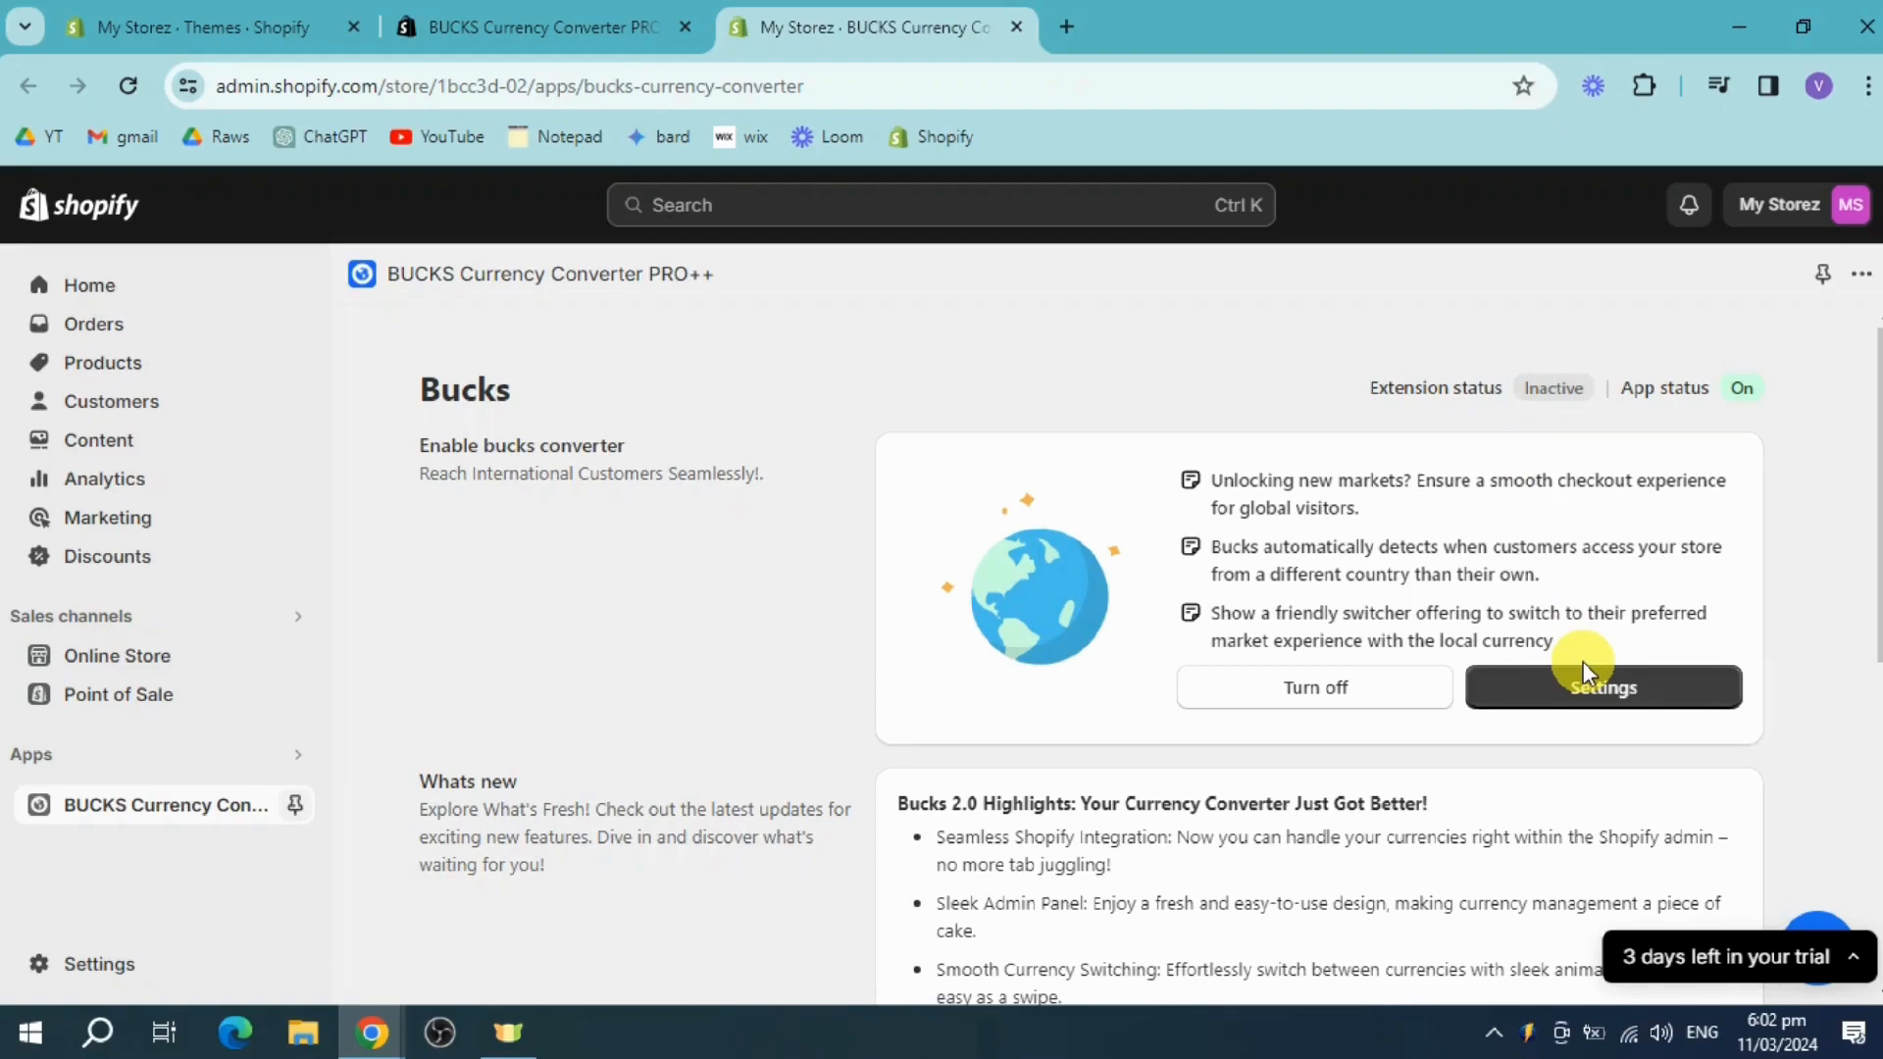
# Open the Bucks settings and expand the instructions for Step 1: Set up money format
pyautogui.click(1628, 692)
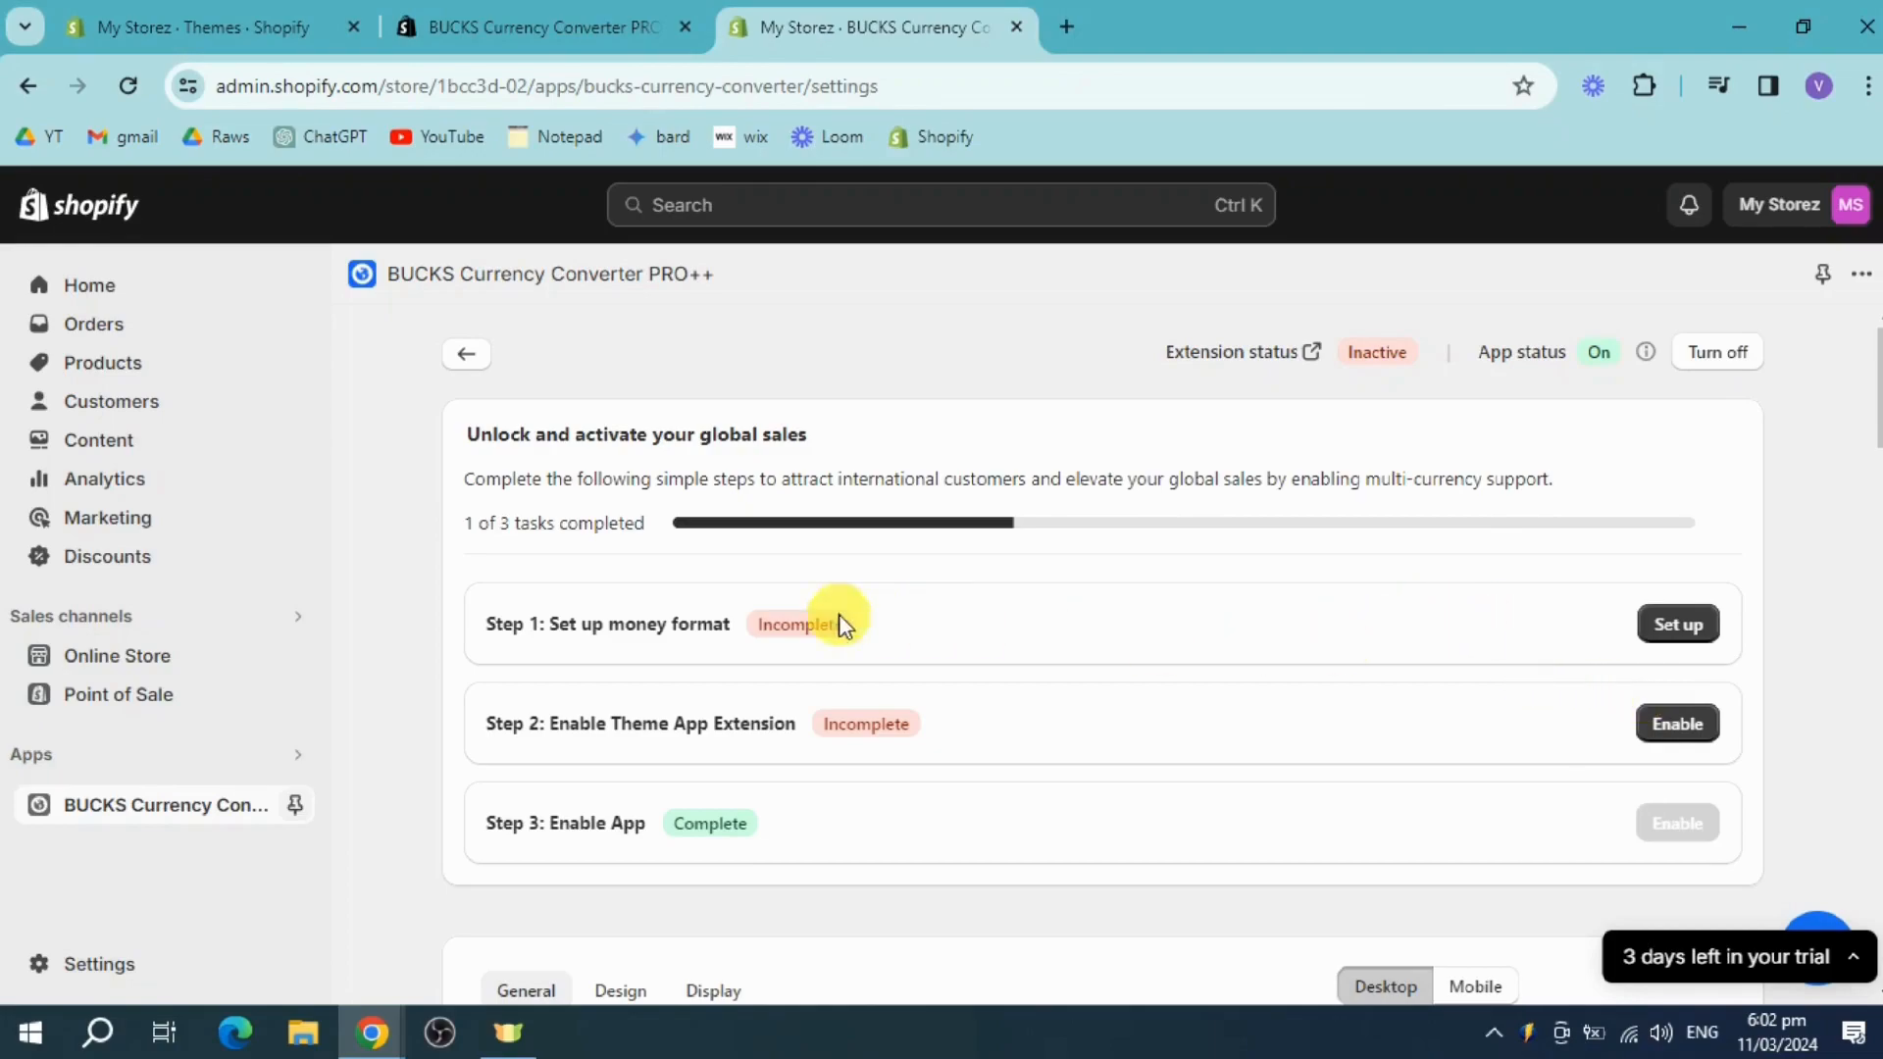
pyautogui.click(1678, 628)
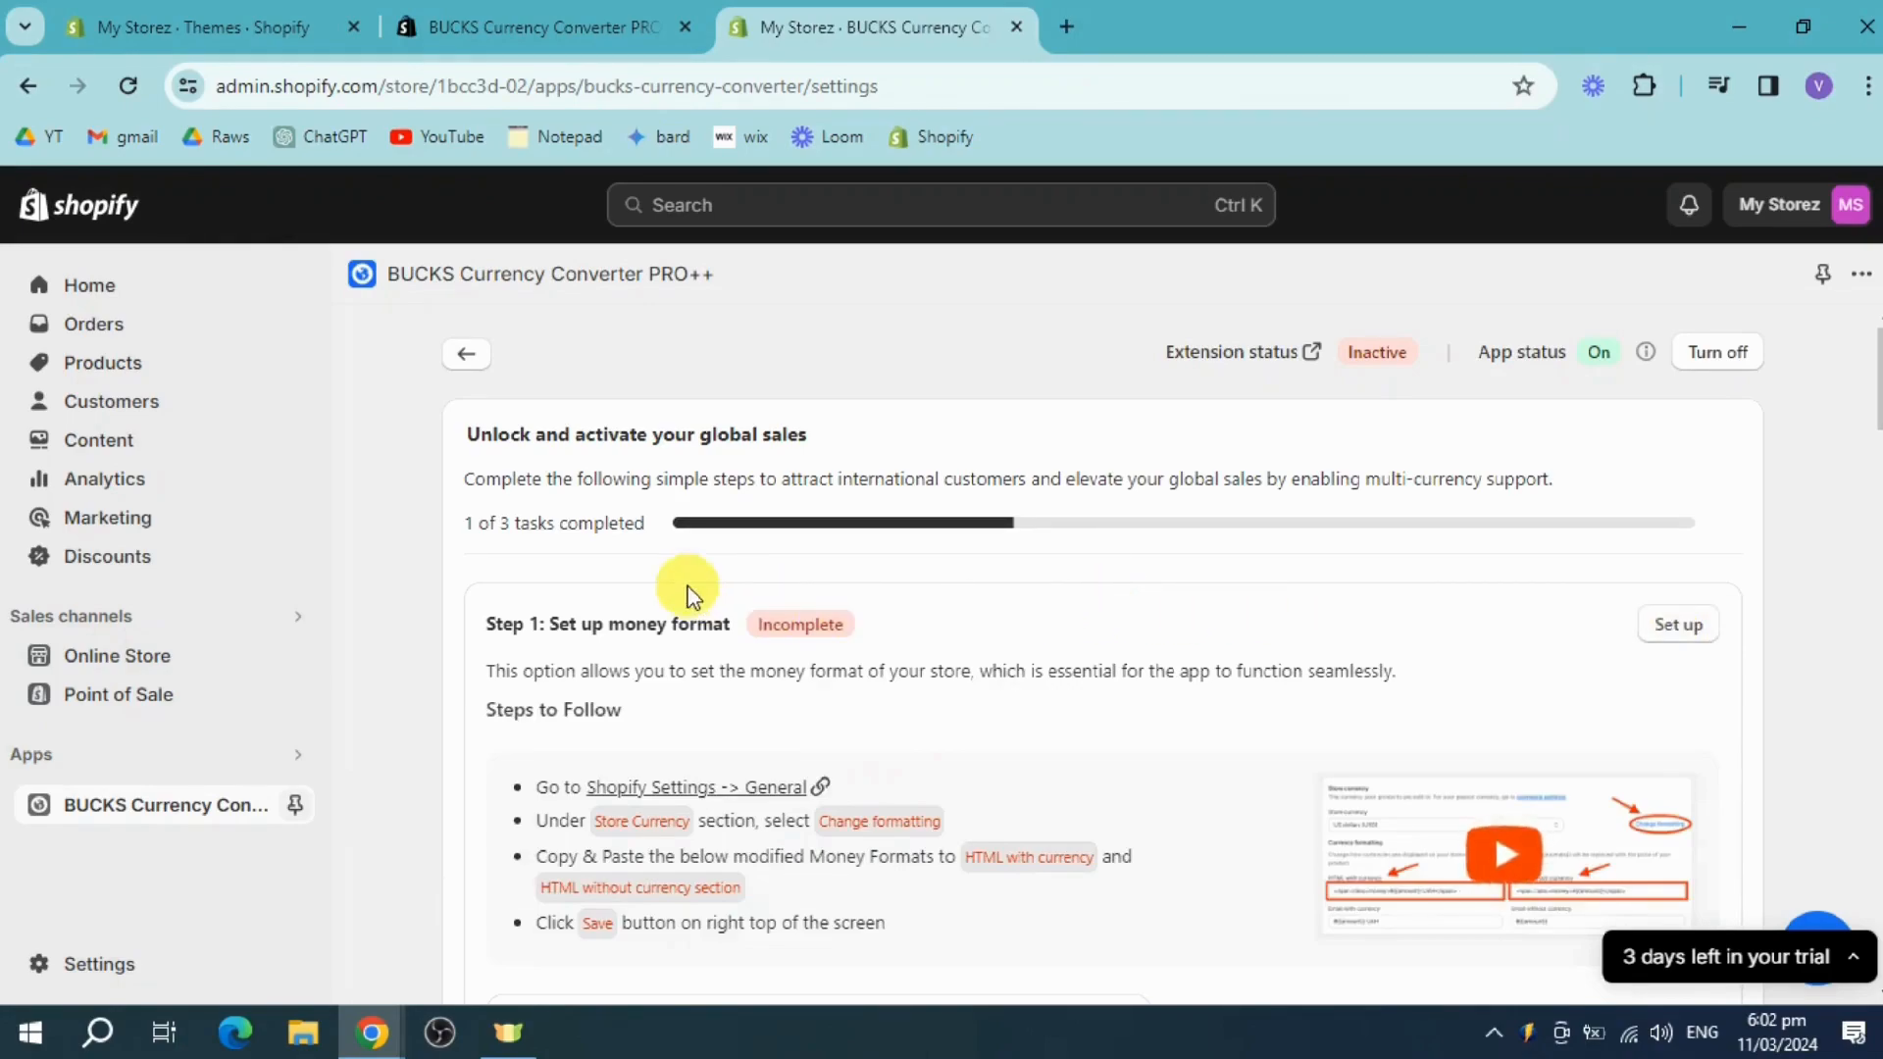
pyautogui.scroll(-2, 1009, 584)
pyautogui.scroll(-2, 1020, 589)
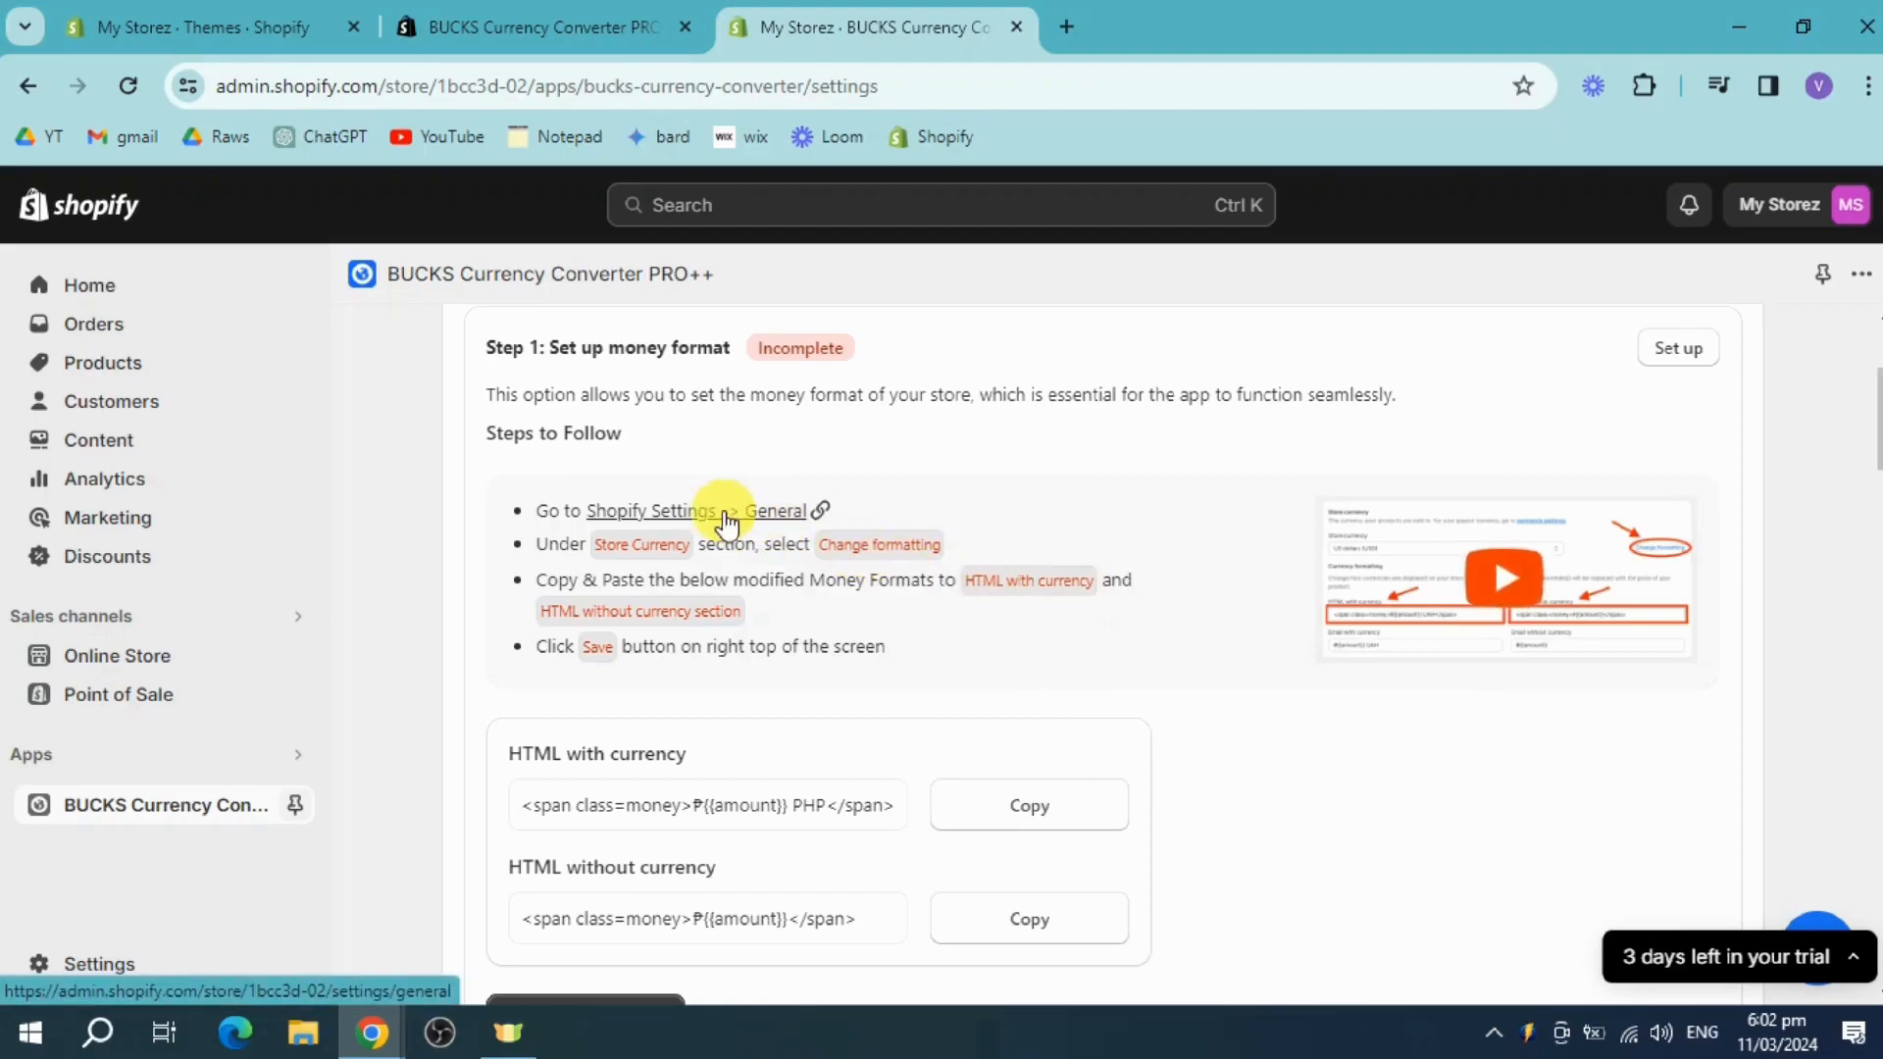
# Open the linked Shopify general settings in a new browser tab and copy the HTML with currency format from the Bucks instructions
pyautogui.rightClick(781, 514)
pyautogui.click(862, 535)
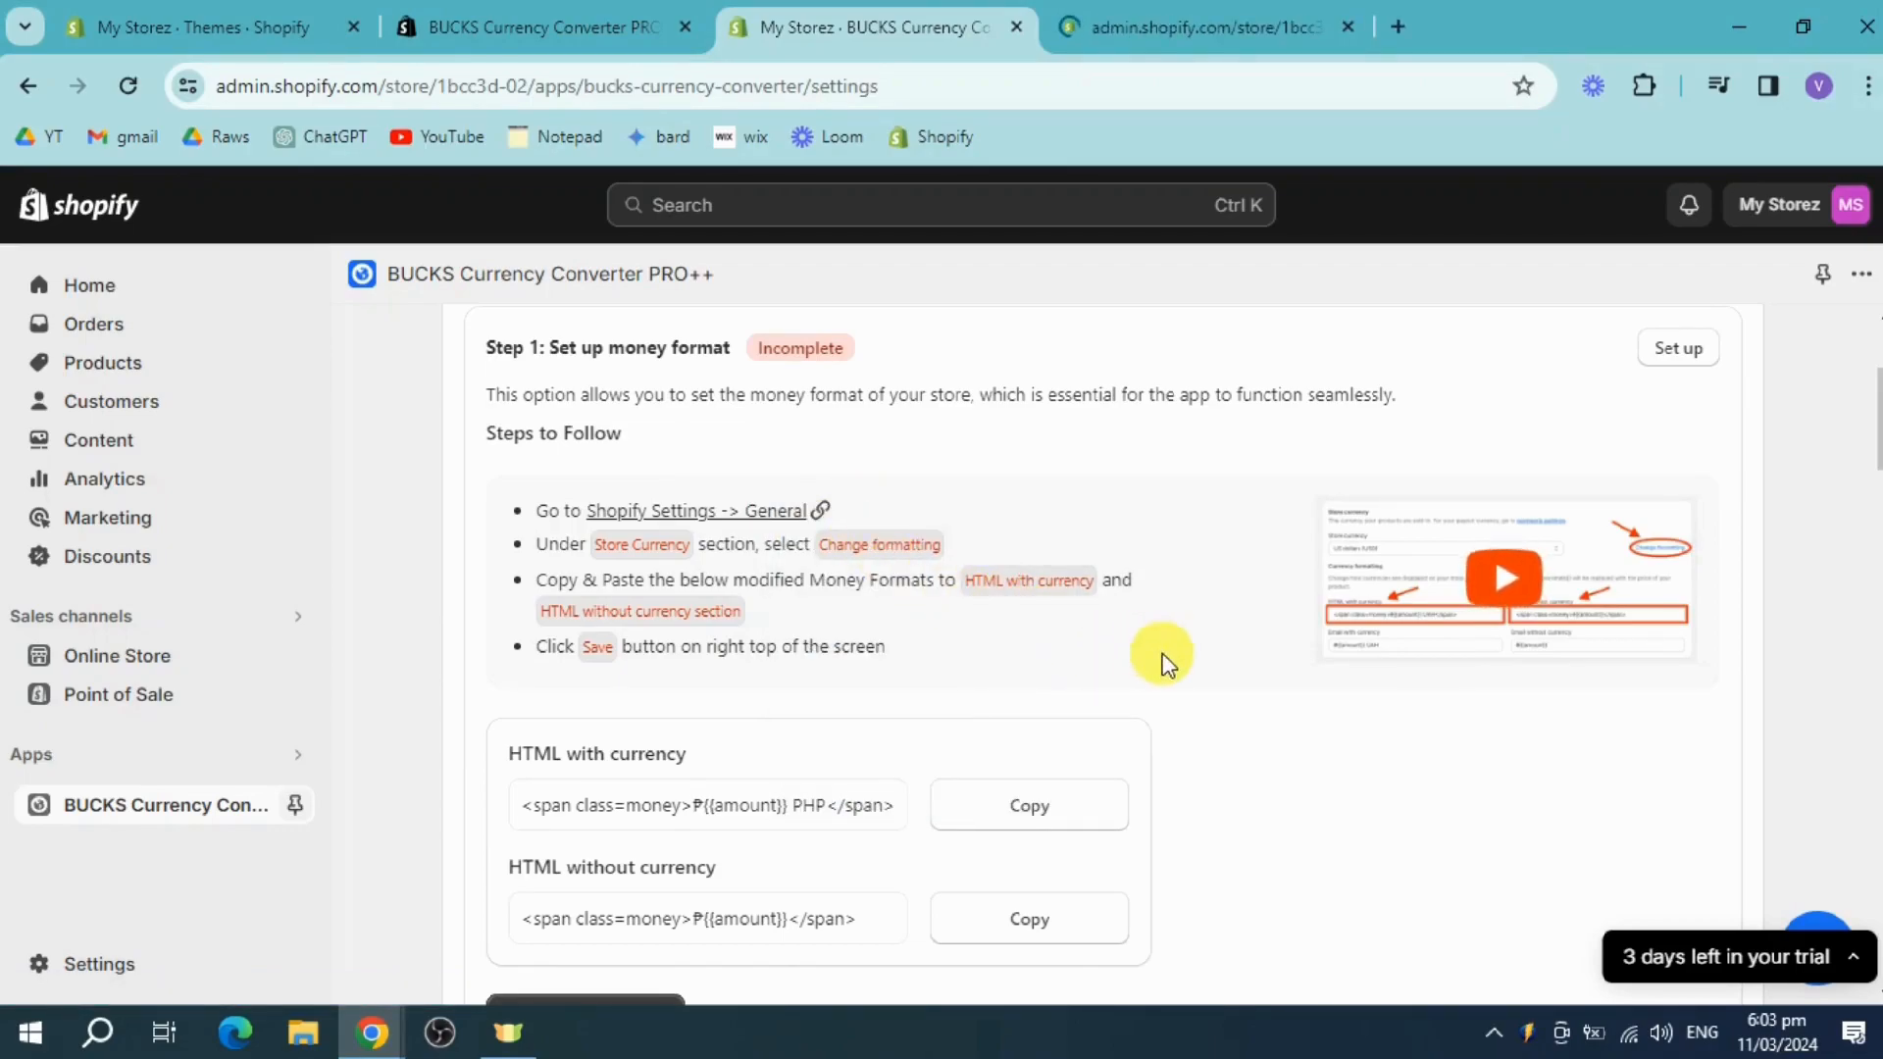
pyautogui.scroll(-1, 1206, 683)
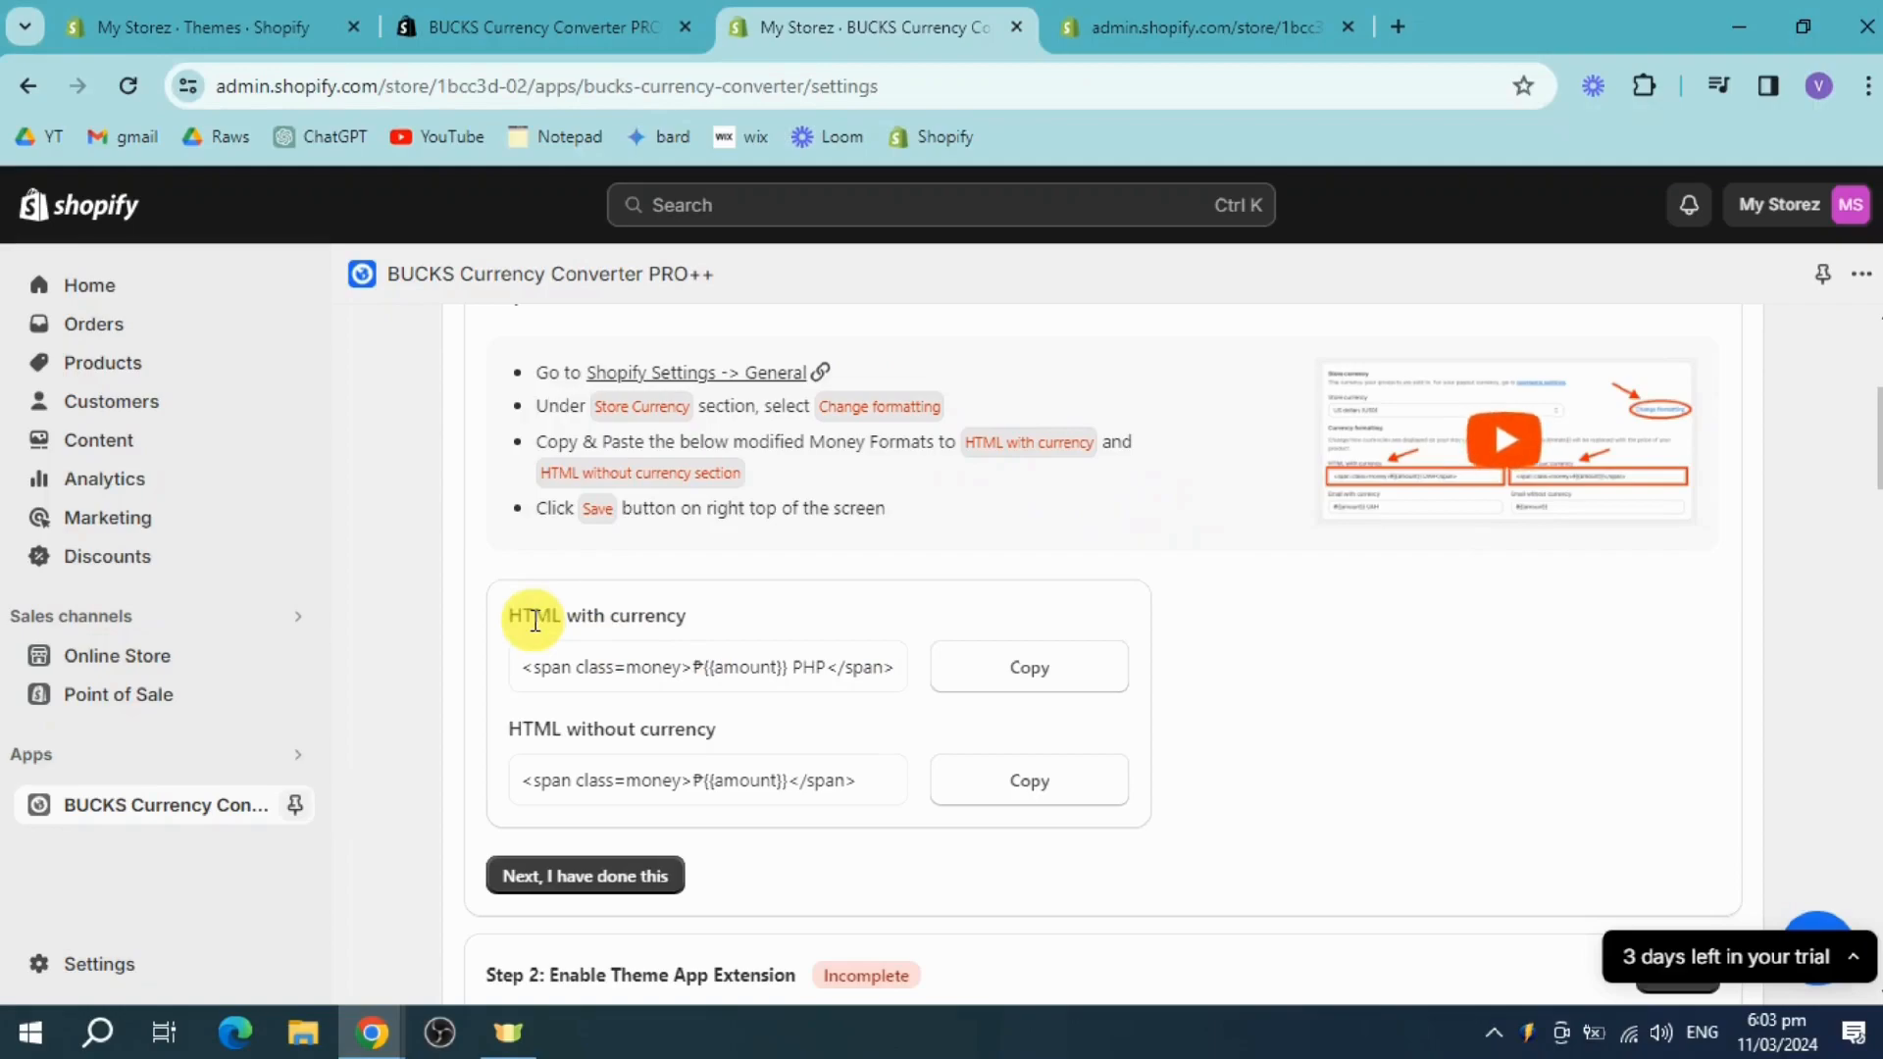
pyautogui.click(1040, 672)
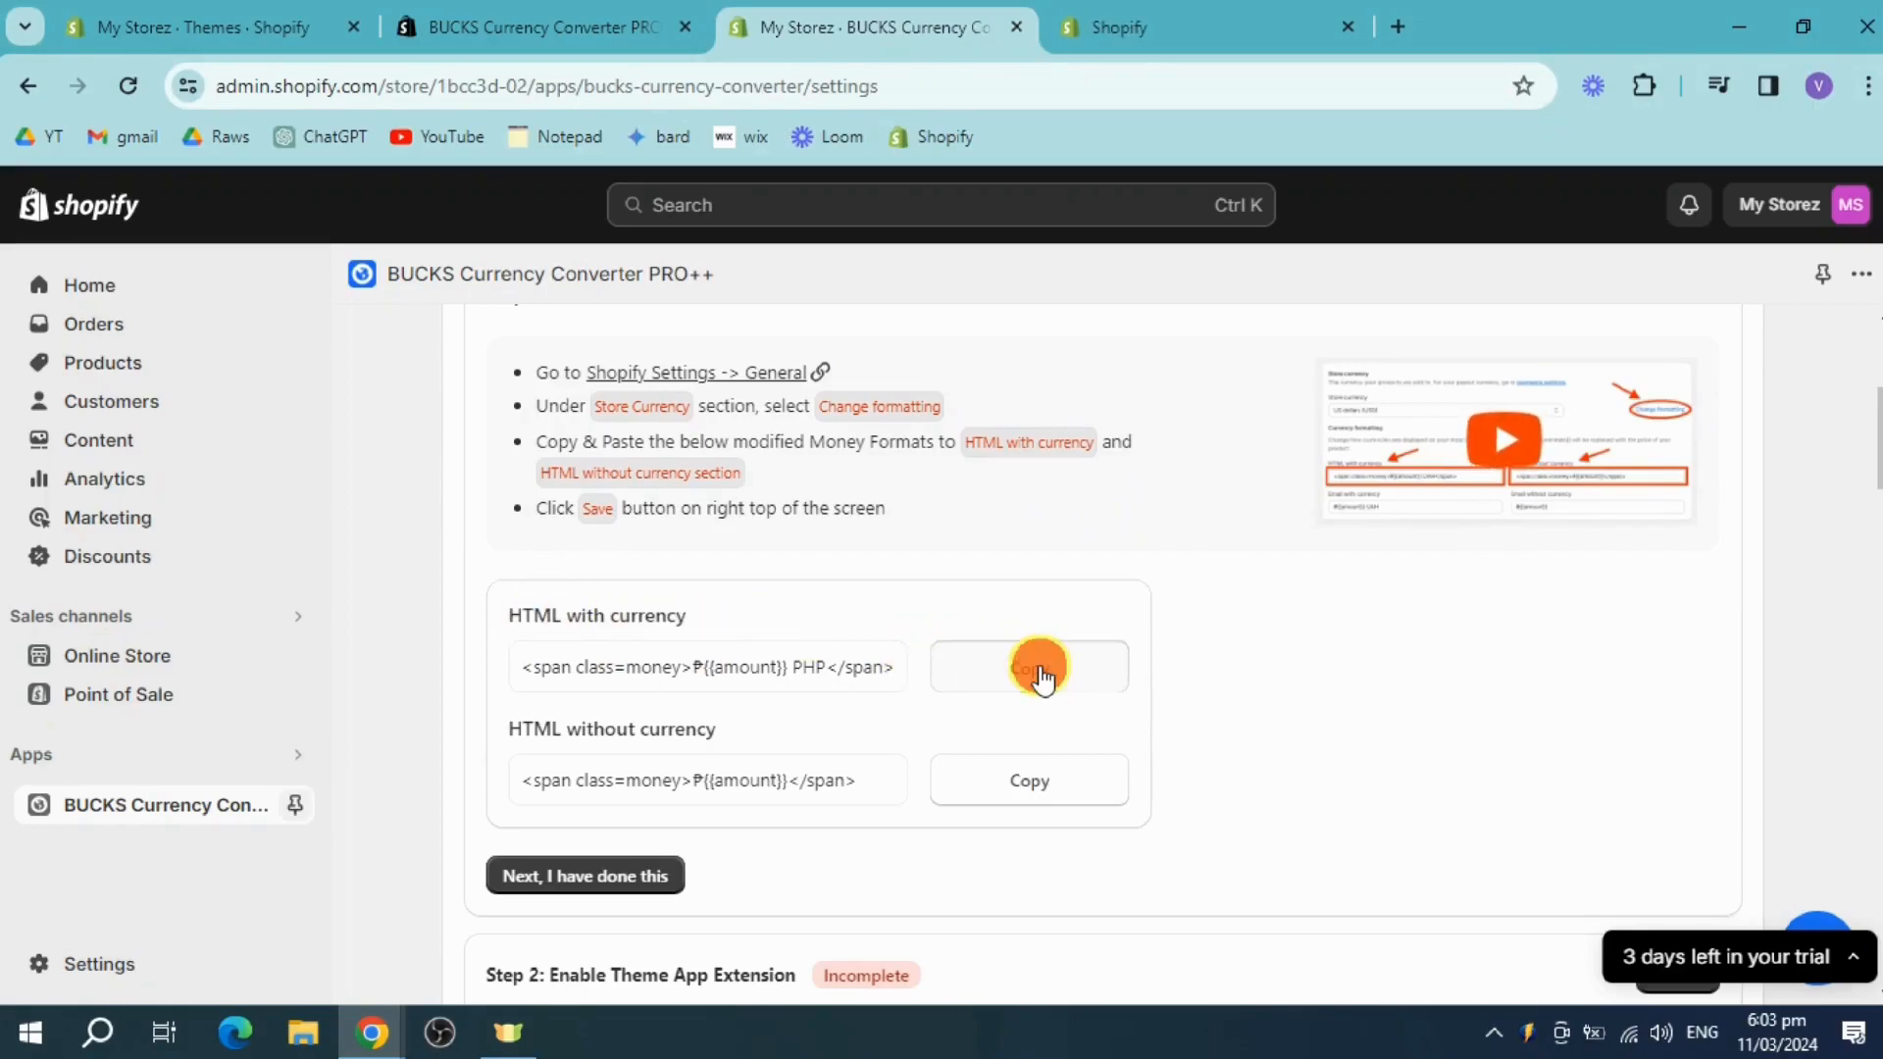
# Open the currency formatting settings for the store currency in the Shopify store details
pyautogui.click(1208, 15)
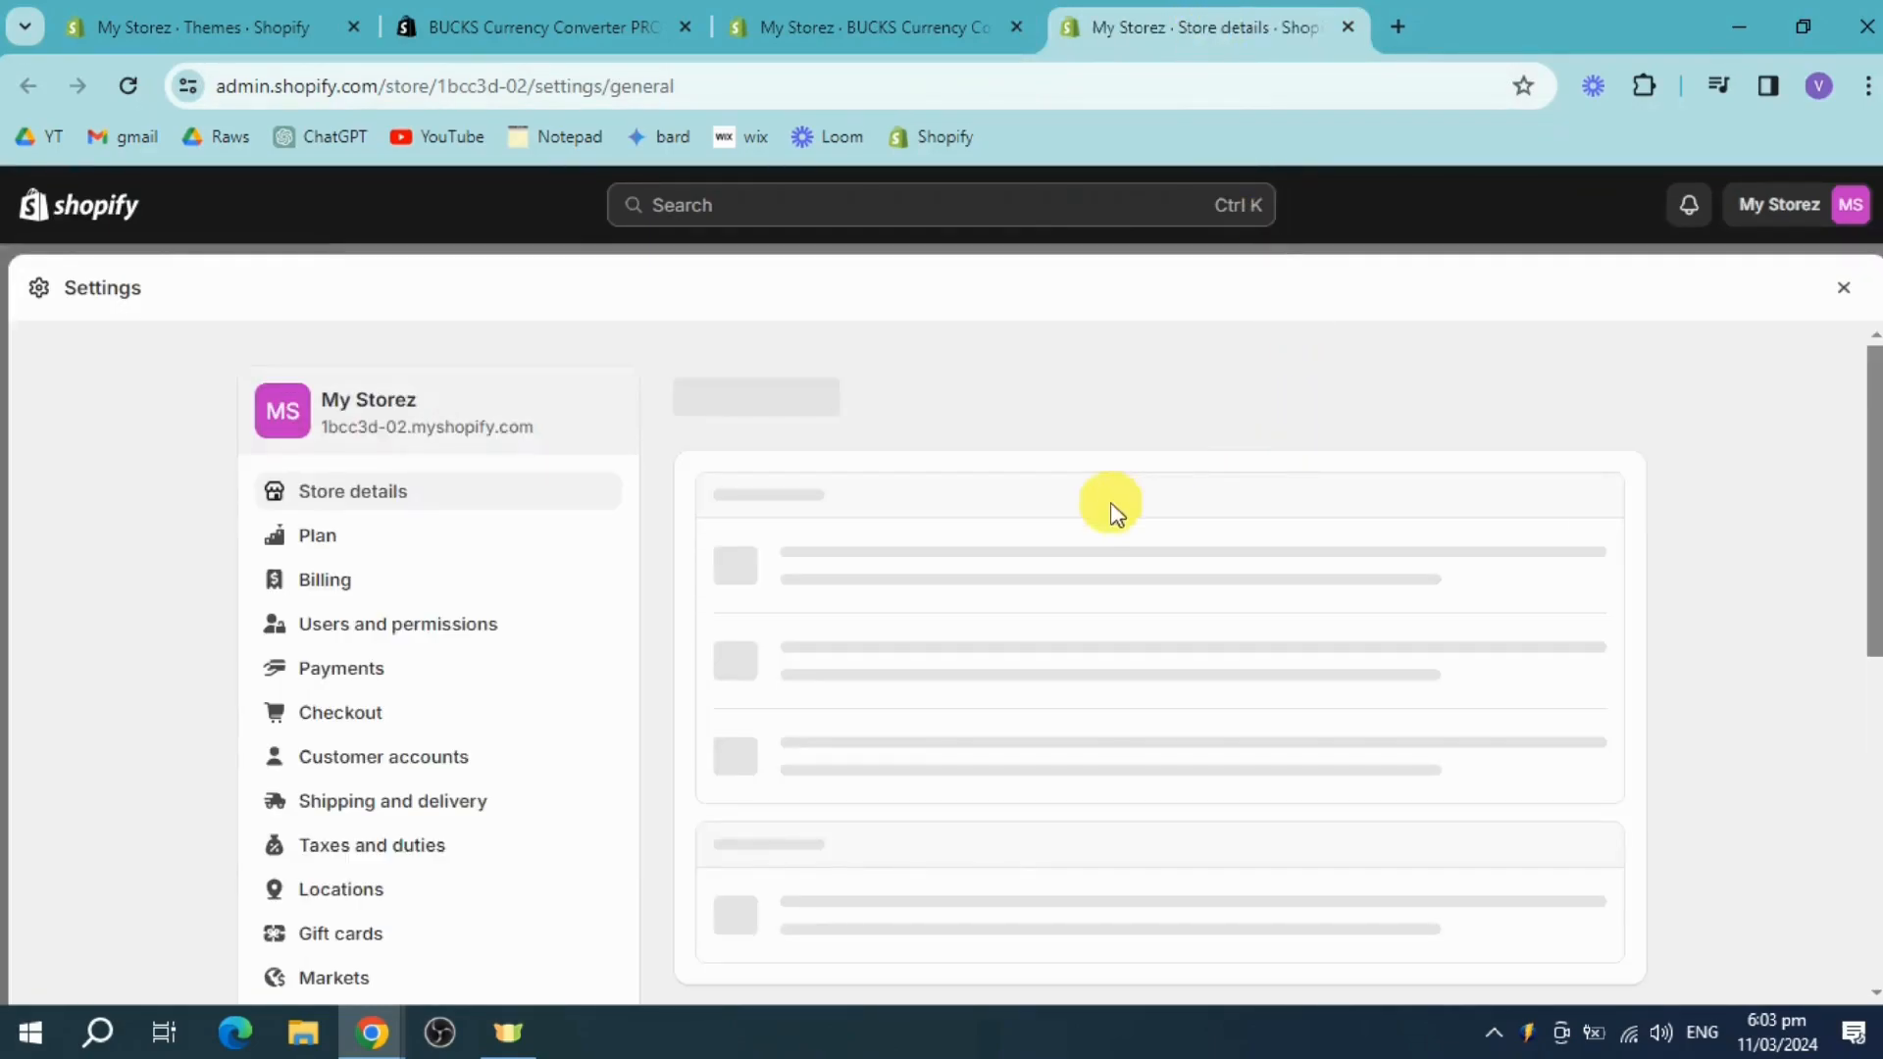
pyautogui.scroll(-1, 1365, 670)
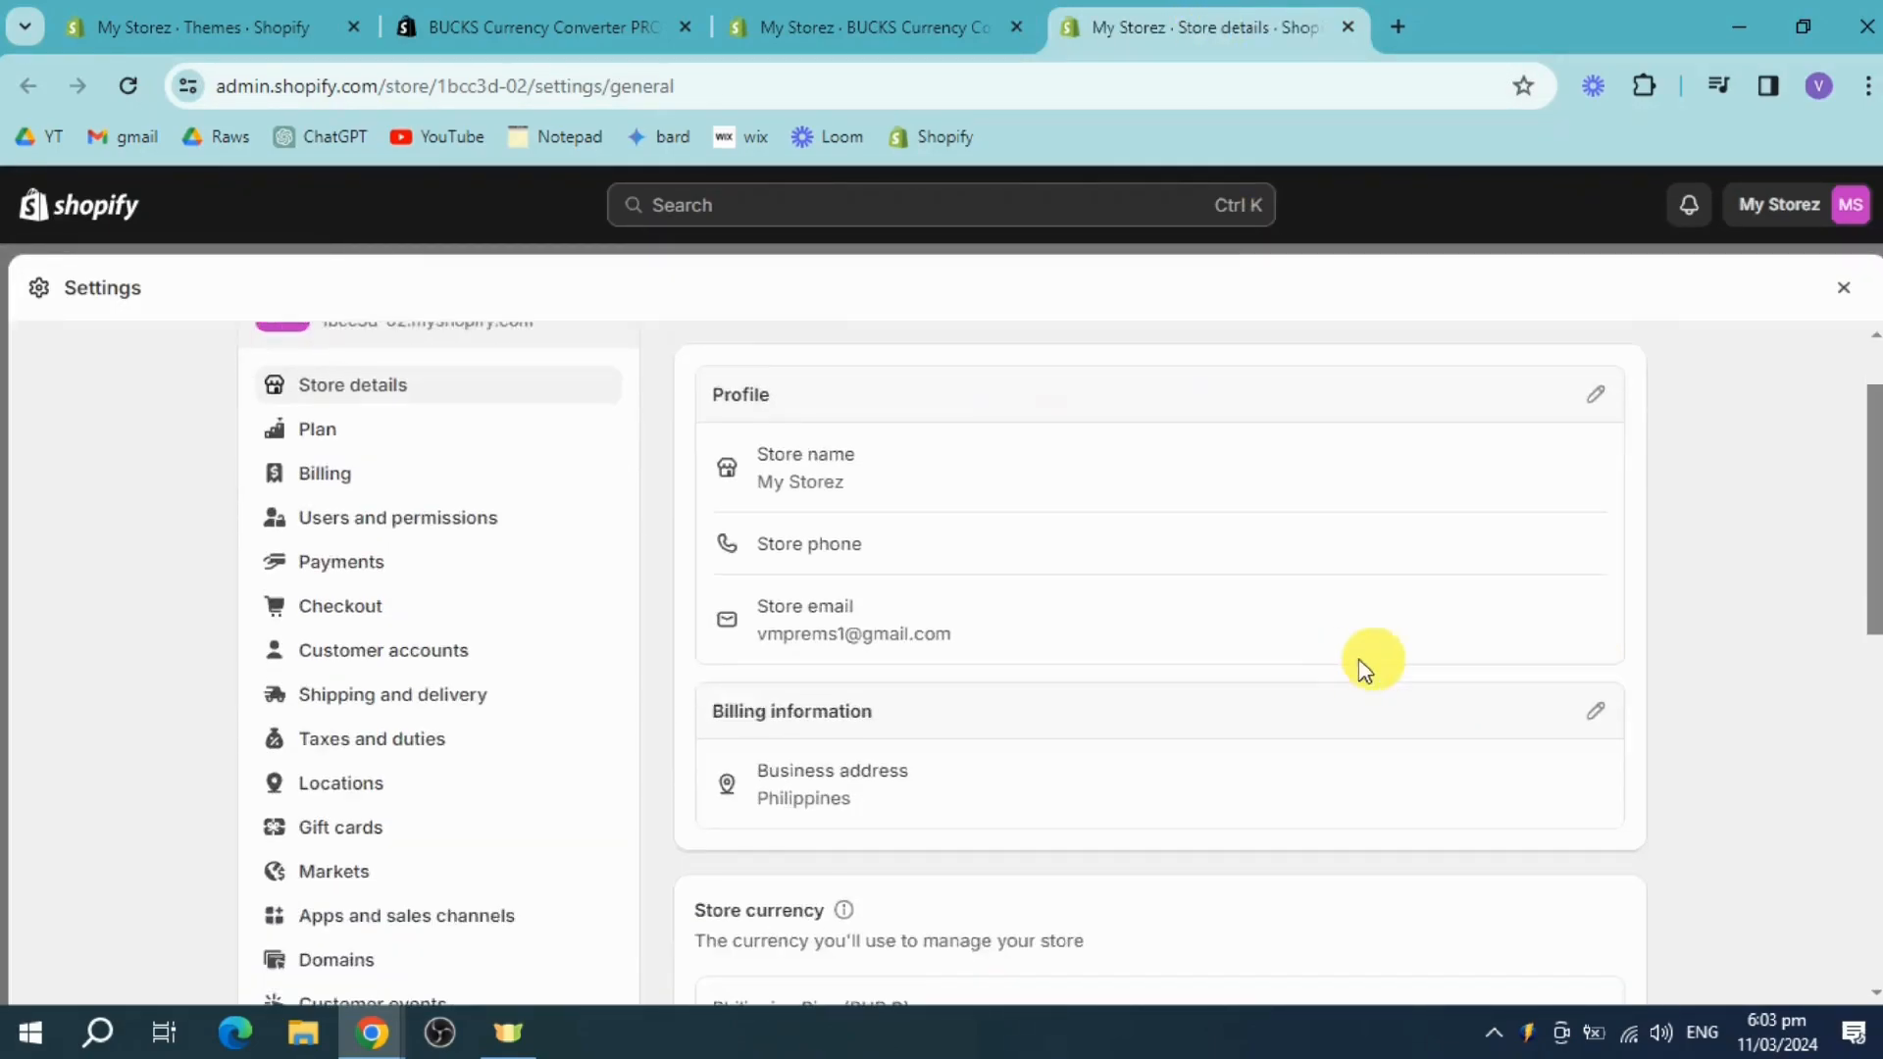
pyautogui.scroll(-2, 1365, 669)
pyautogui.scroll(-1, 1598, 638)
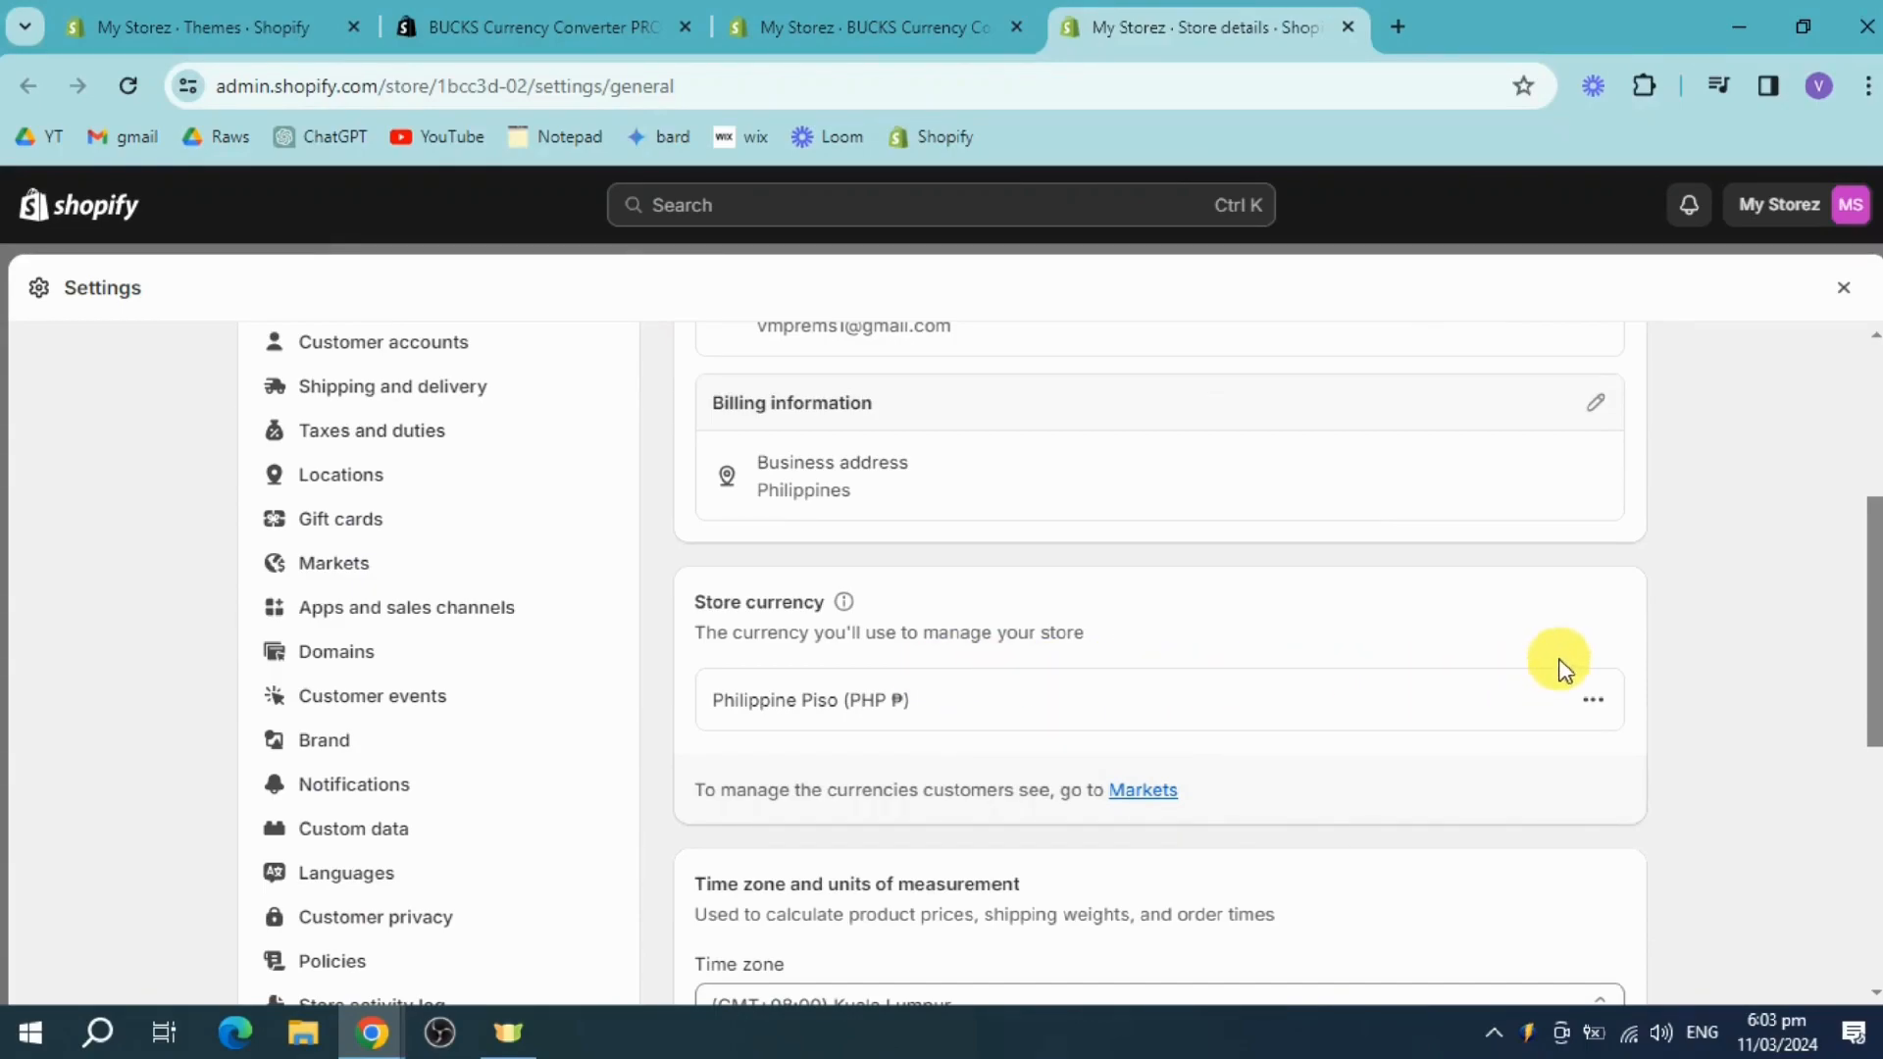
pyautogui.click(1592, 702)
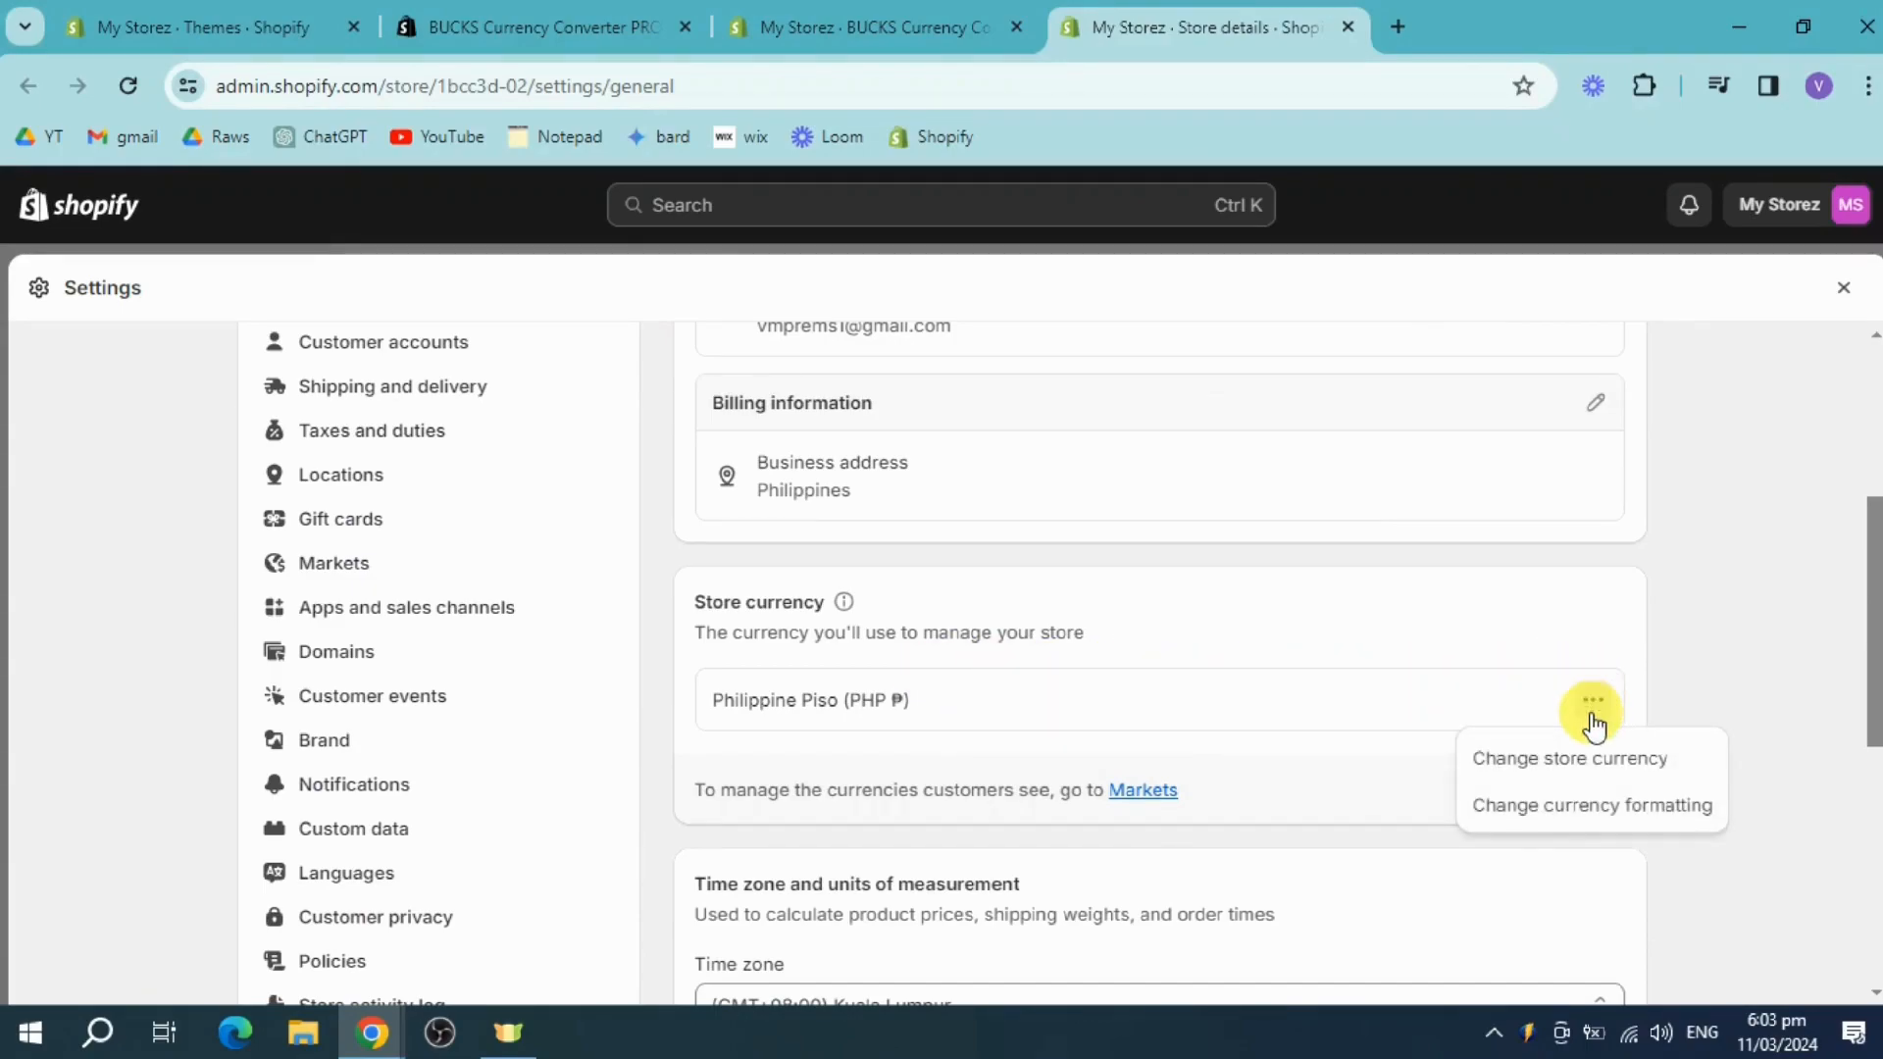
pyautogui.click(1580, 810)
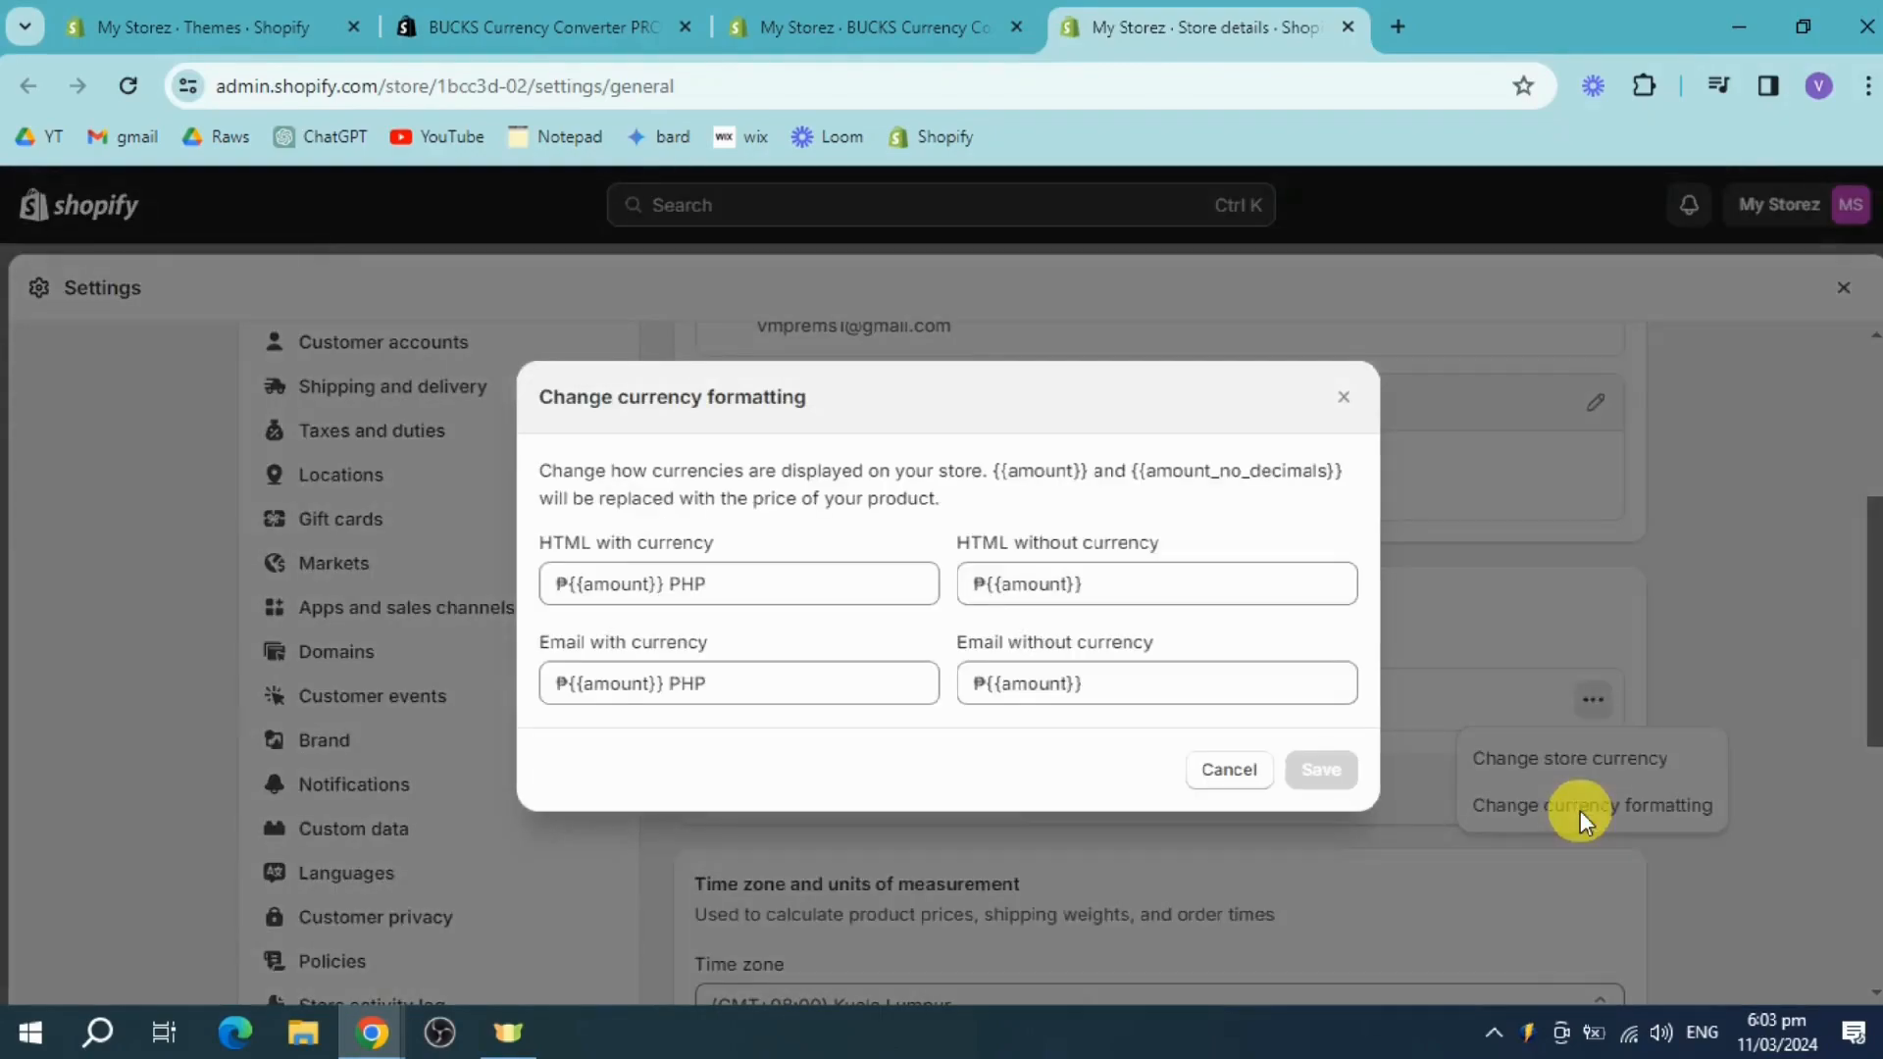
# Replace the HTML with currency format with the copied <span class=money>₱{{amount}} PHP</span>
pyautogui.click(810, 584)
pyautogui.hotkey('ctrl', 'a')
pyautogui.press('BackSpace')
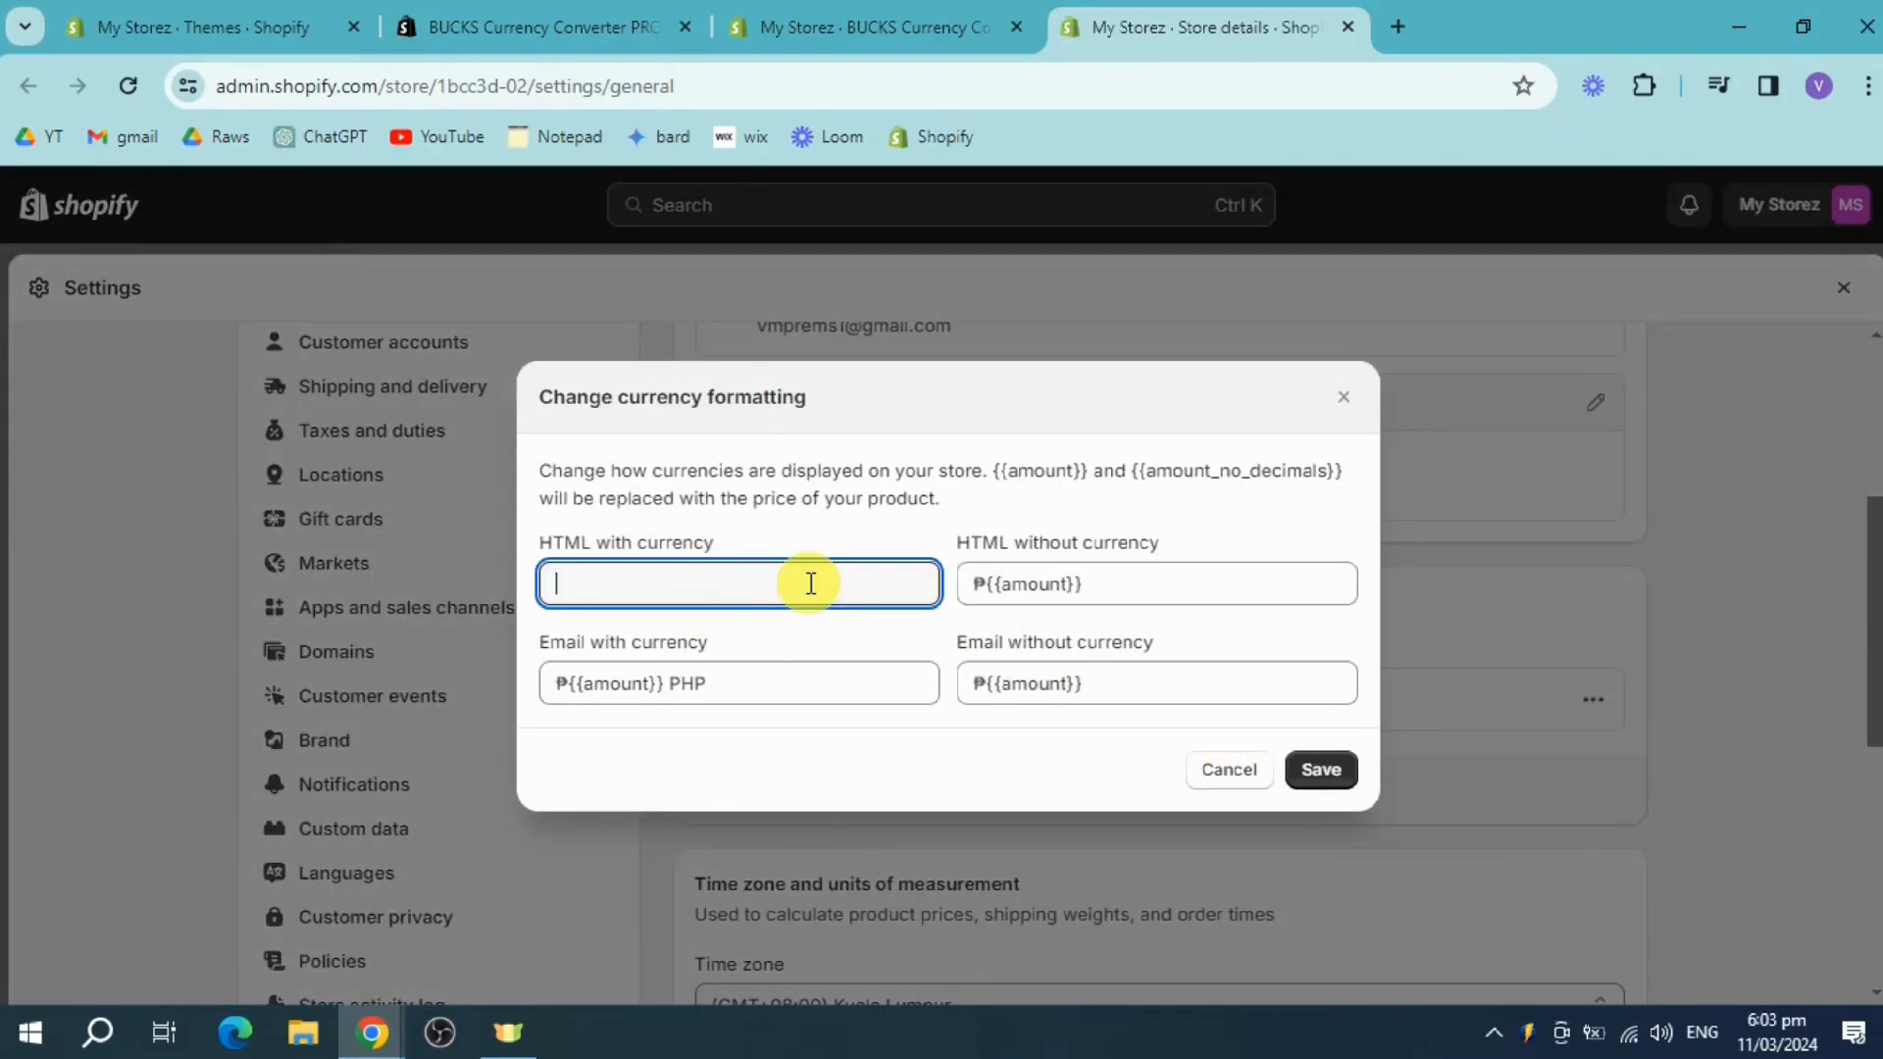
pyautogui.hotkey('ctrl', 'v')
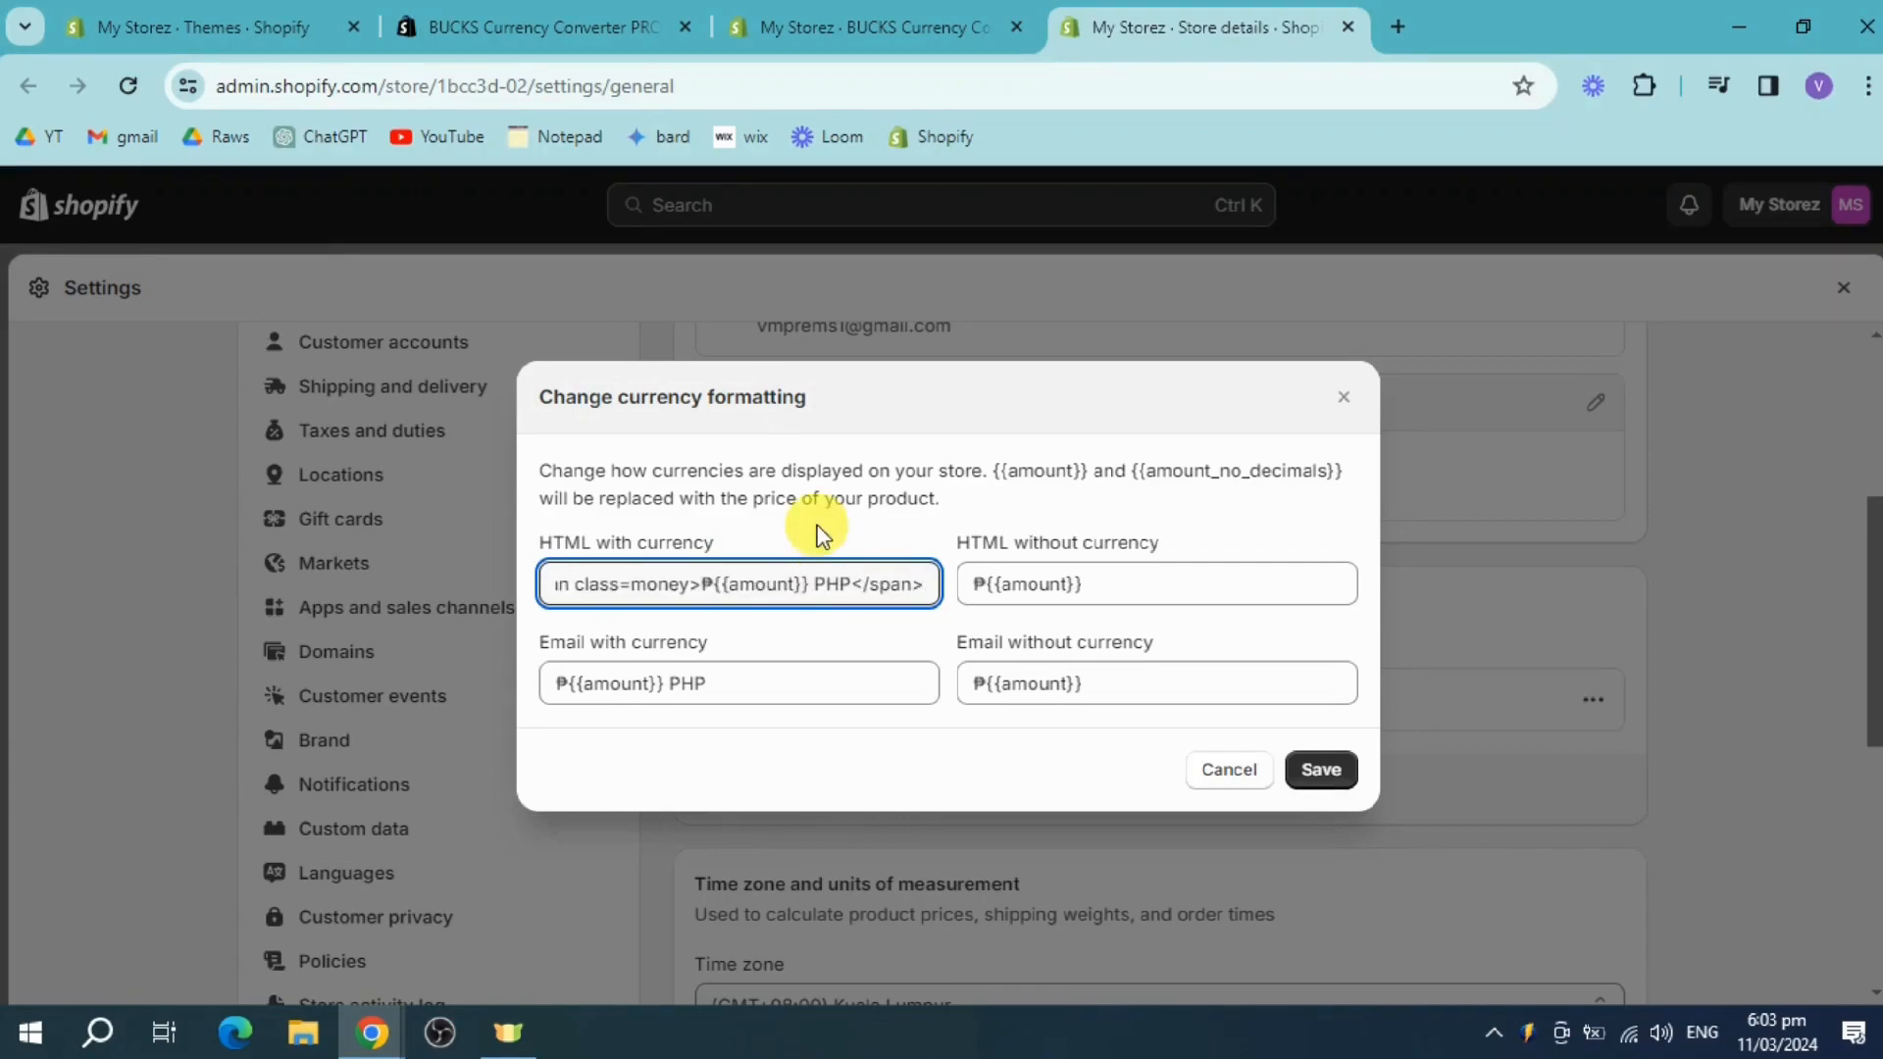
# Copy the HTML without currency format from Bucks, replace Shopify's with <span class=money>₱{{amount}}</span> and save the currency formatting
pyautogui.click(887, 36)
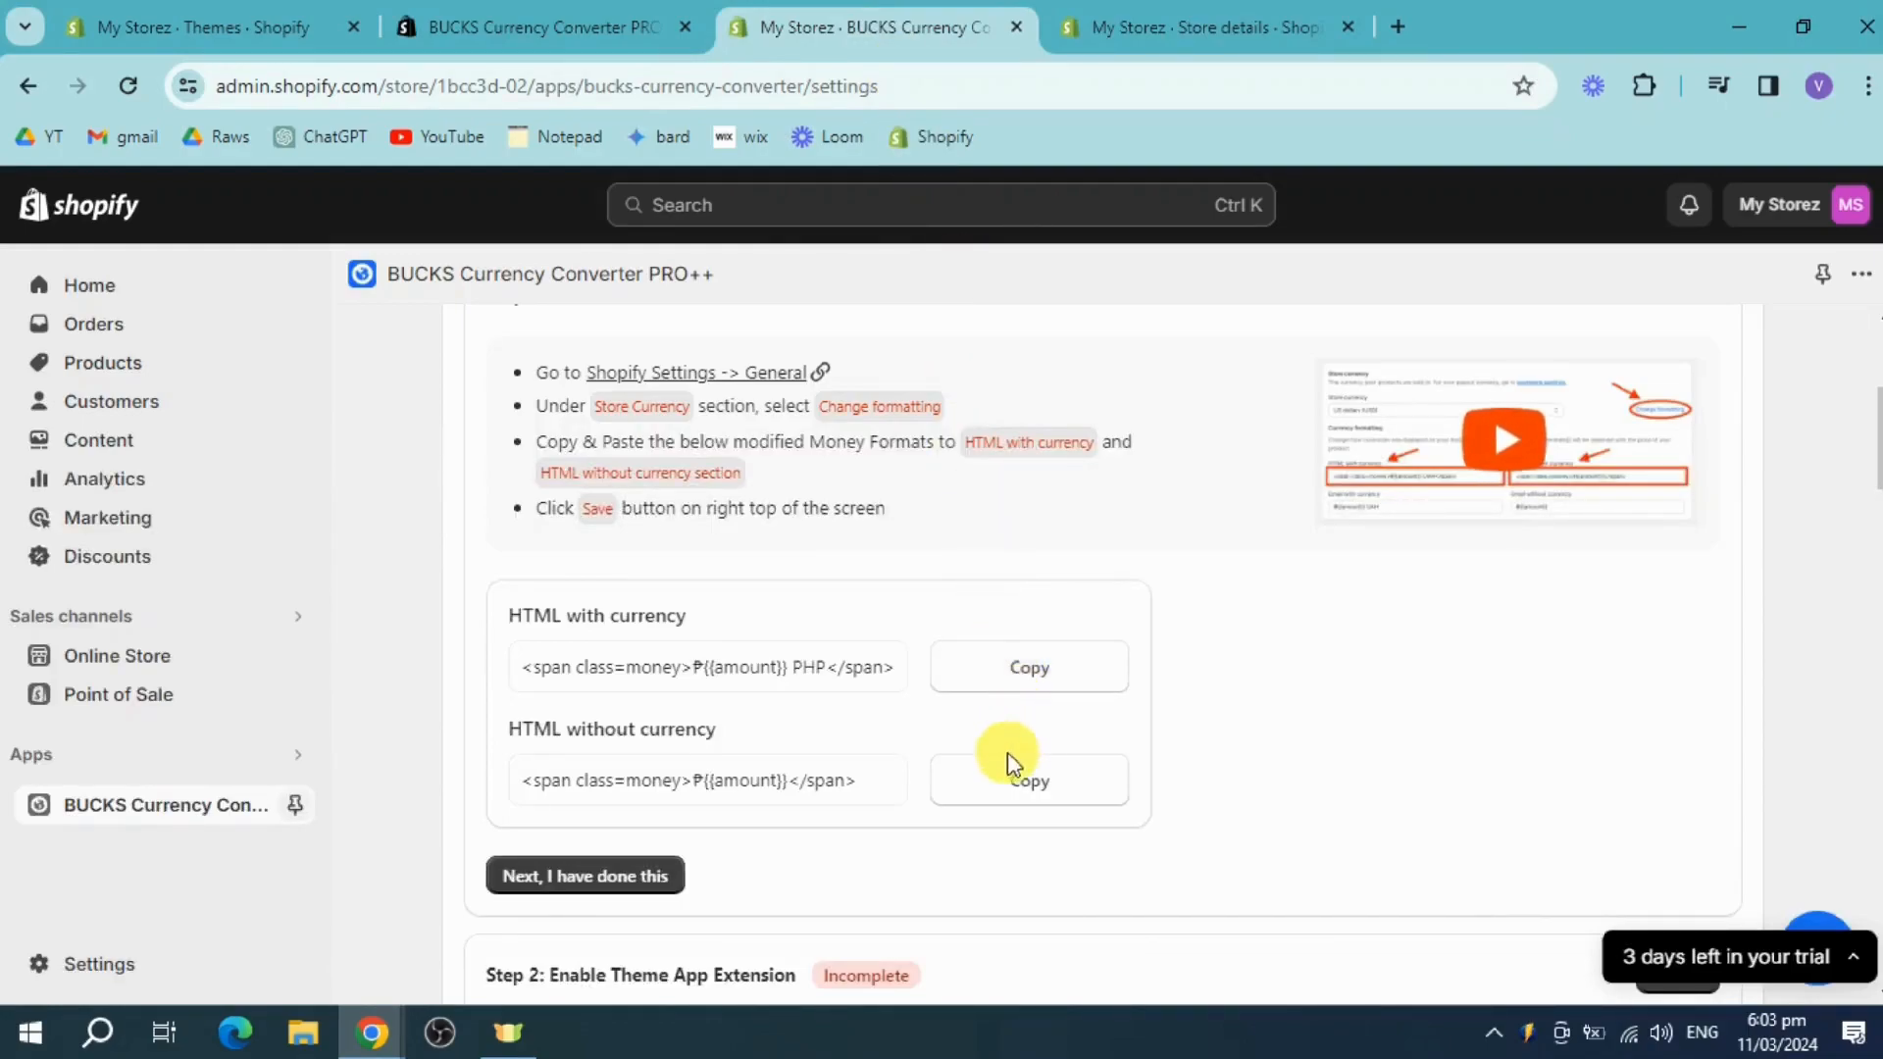
pyautogui.click(992, 784)
pyautogui.click(1173, 27)
pyautogui.click(1187, 580)
pyautogui.hotkey('ctrl', 'a')
pyautogui.press('BackSpace')
pyautogui.hotkey('ctrl', 'v')
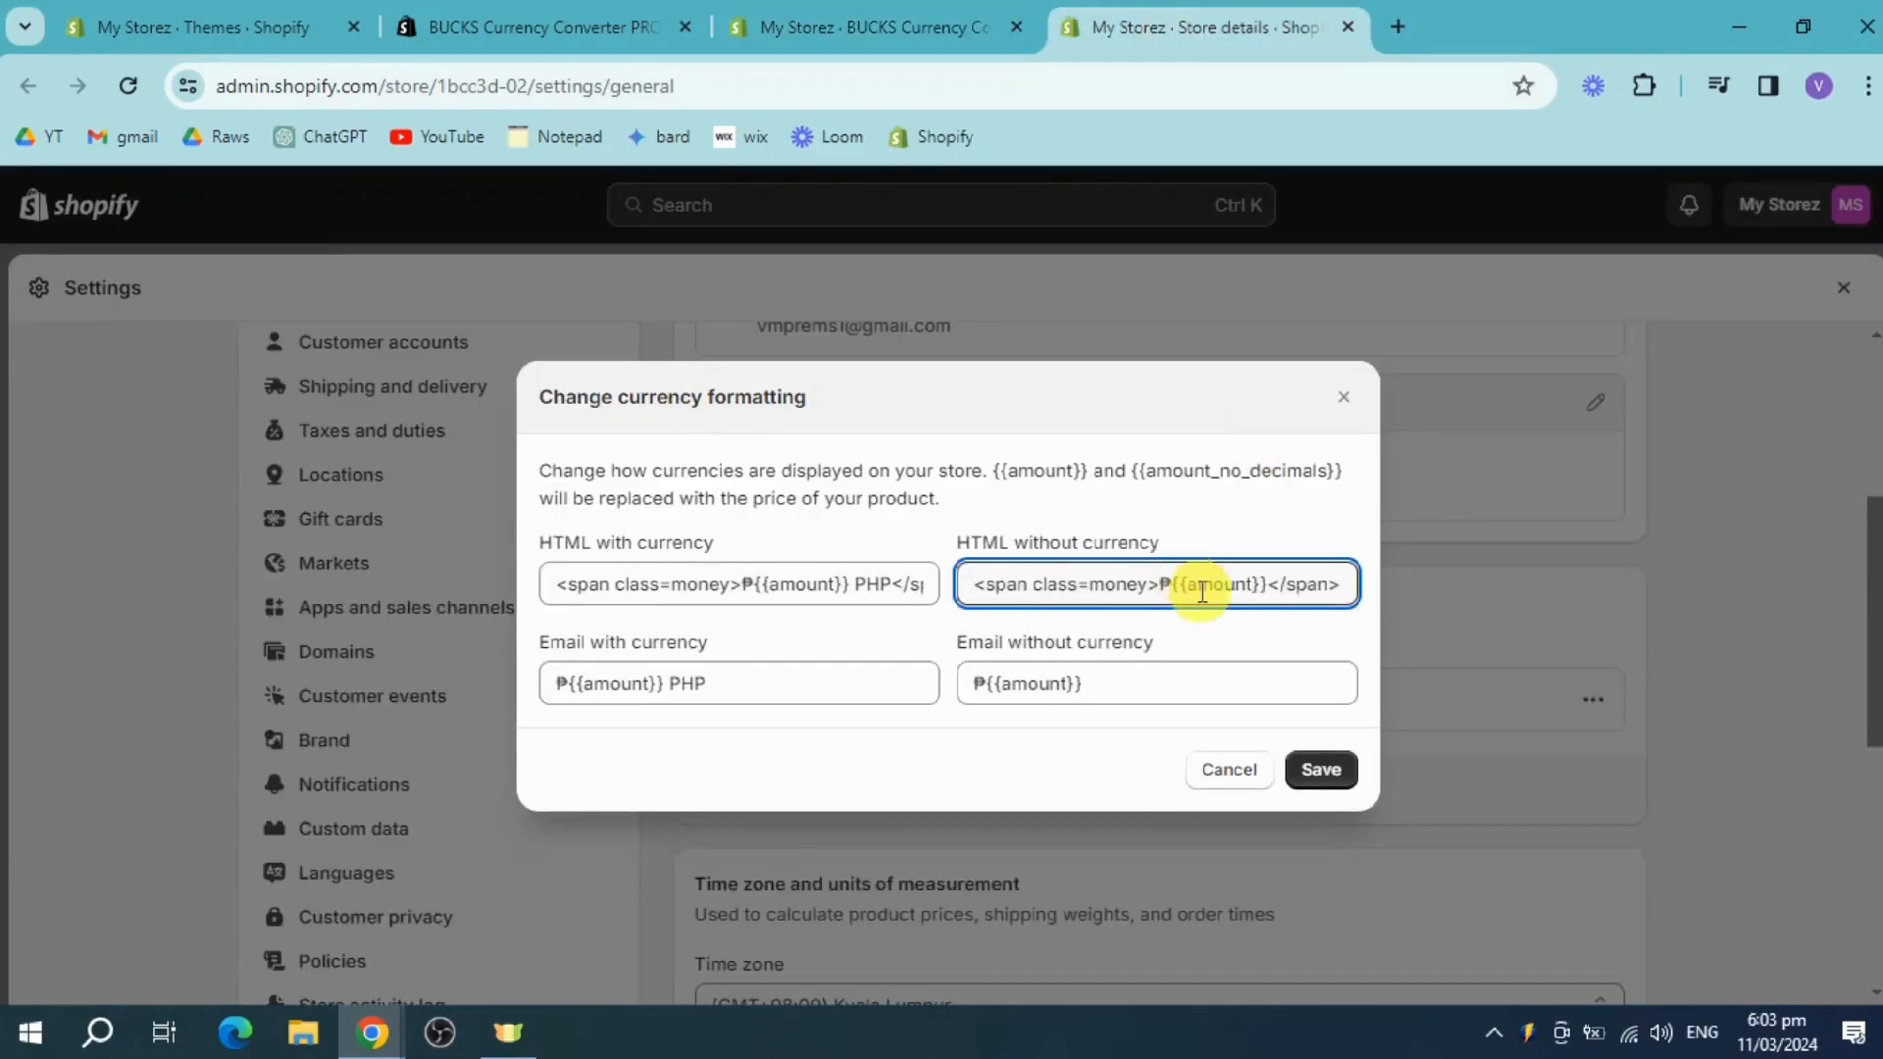
pyautogui.click(1321, 769)
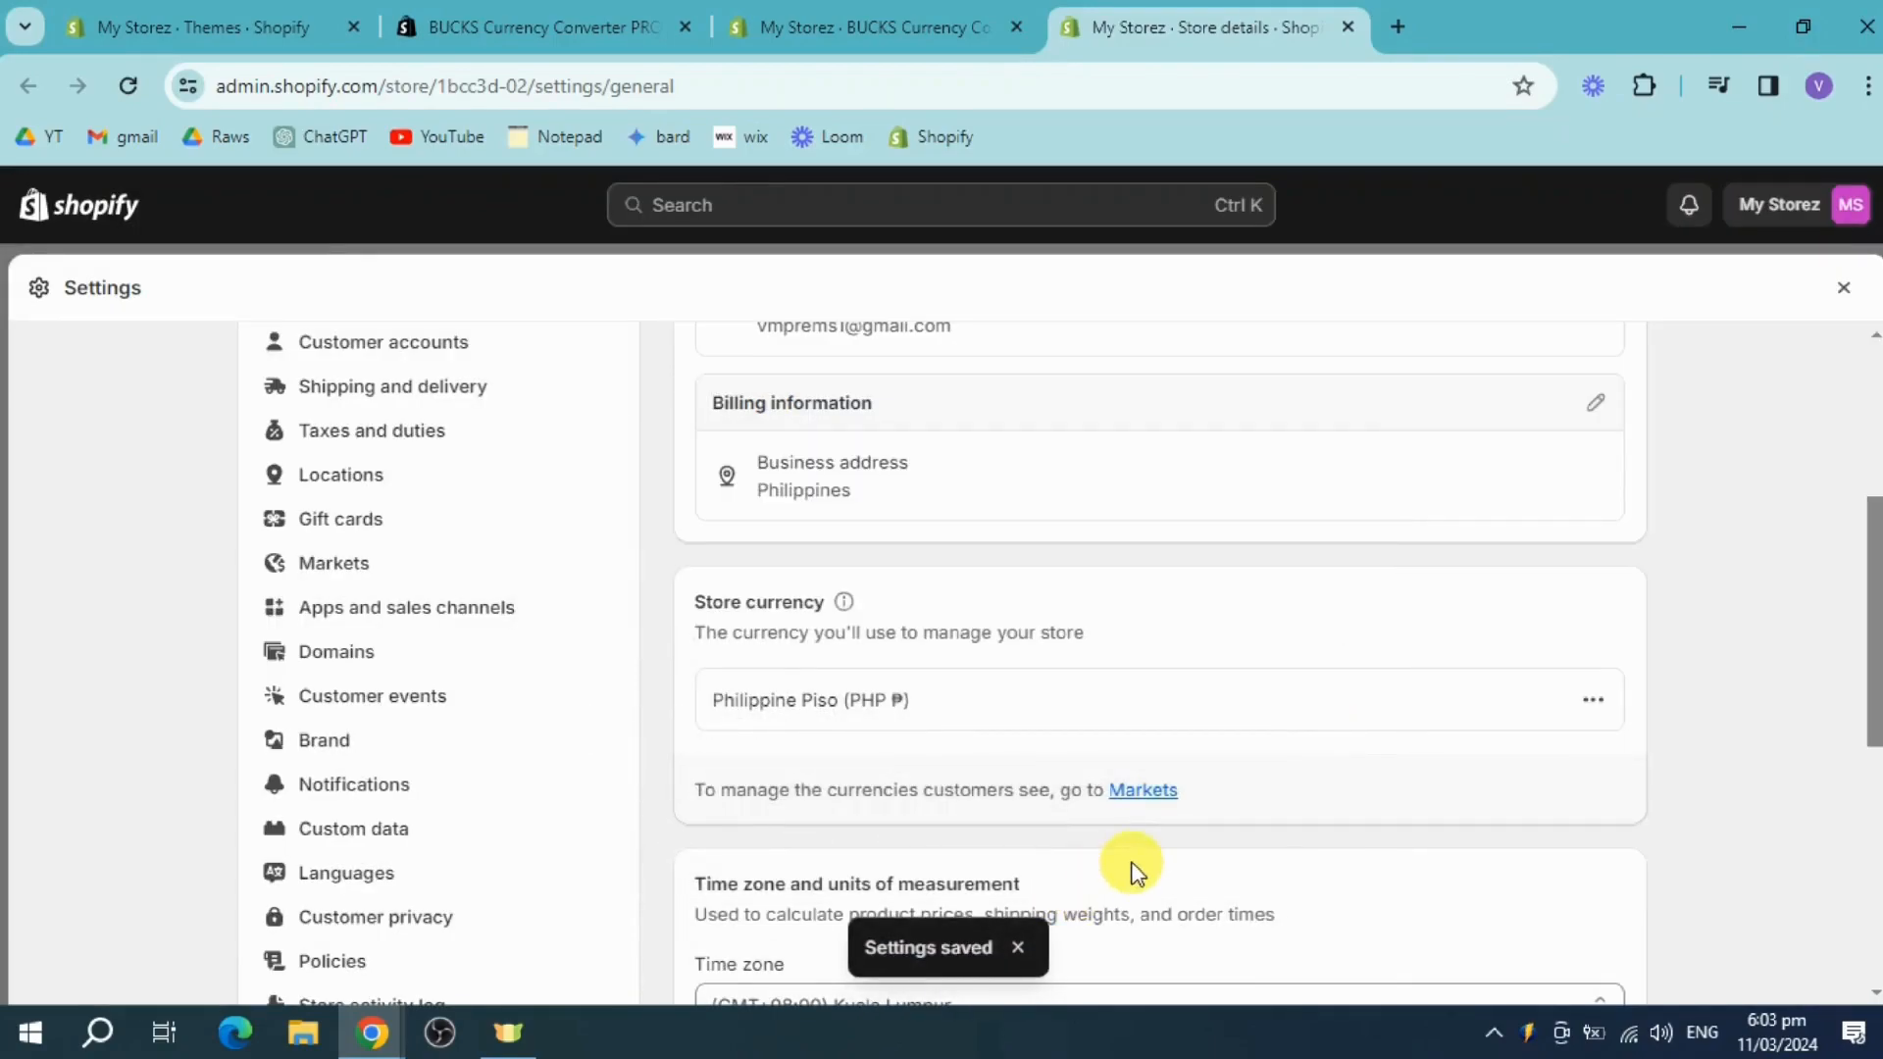
# Mark Step 1 as done in Bucks and open the theme app extension settings linked under Step 2 in a new browser tab
pyautogui.click(836, 36)
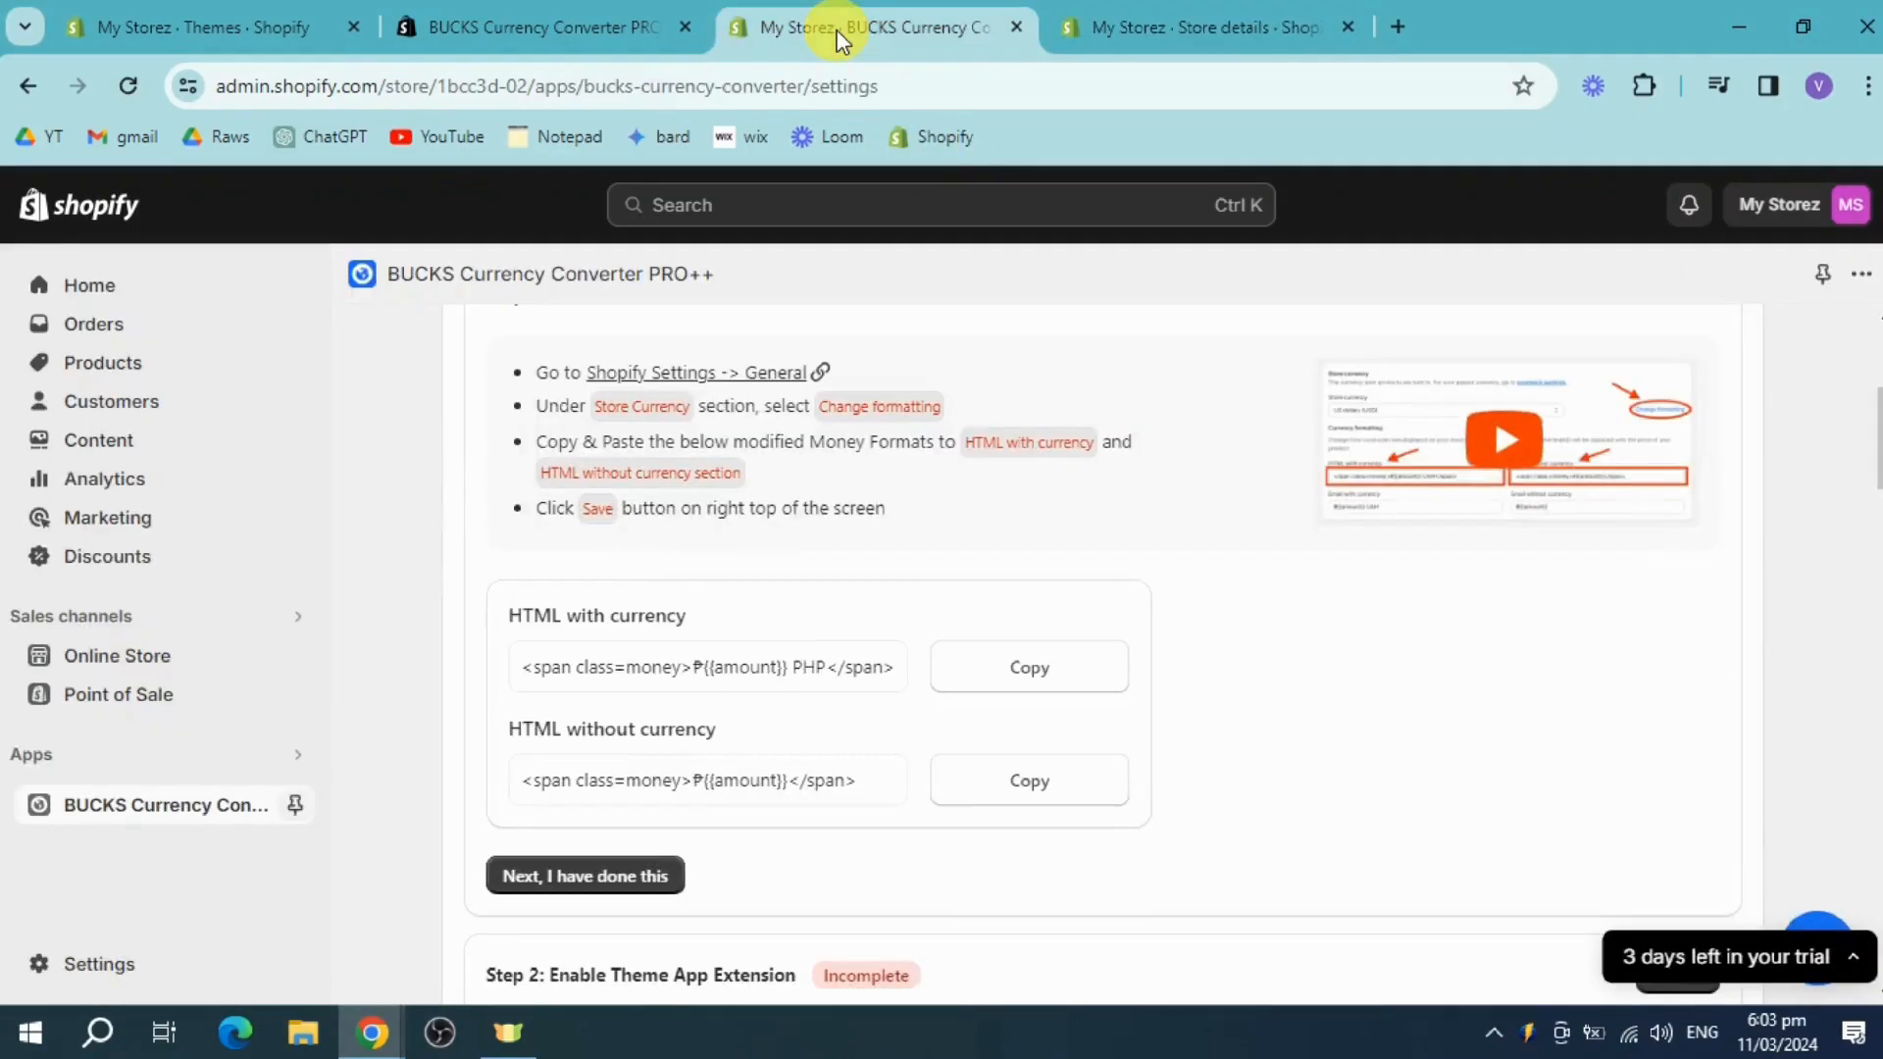
pyautogui.click(633, 881)
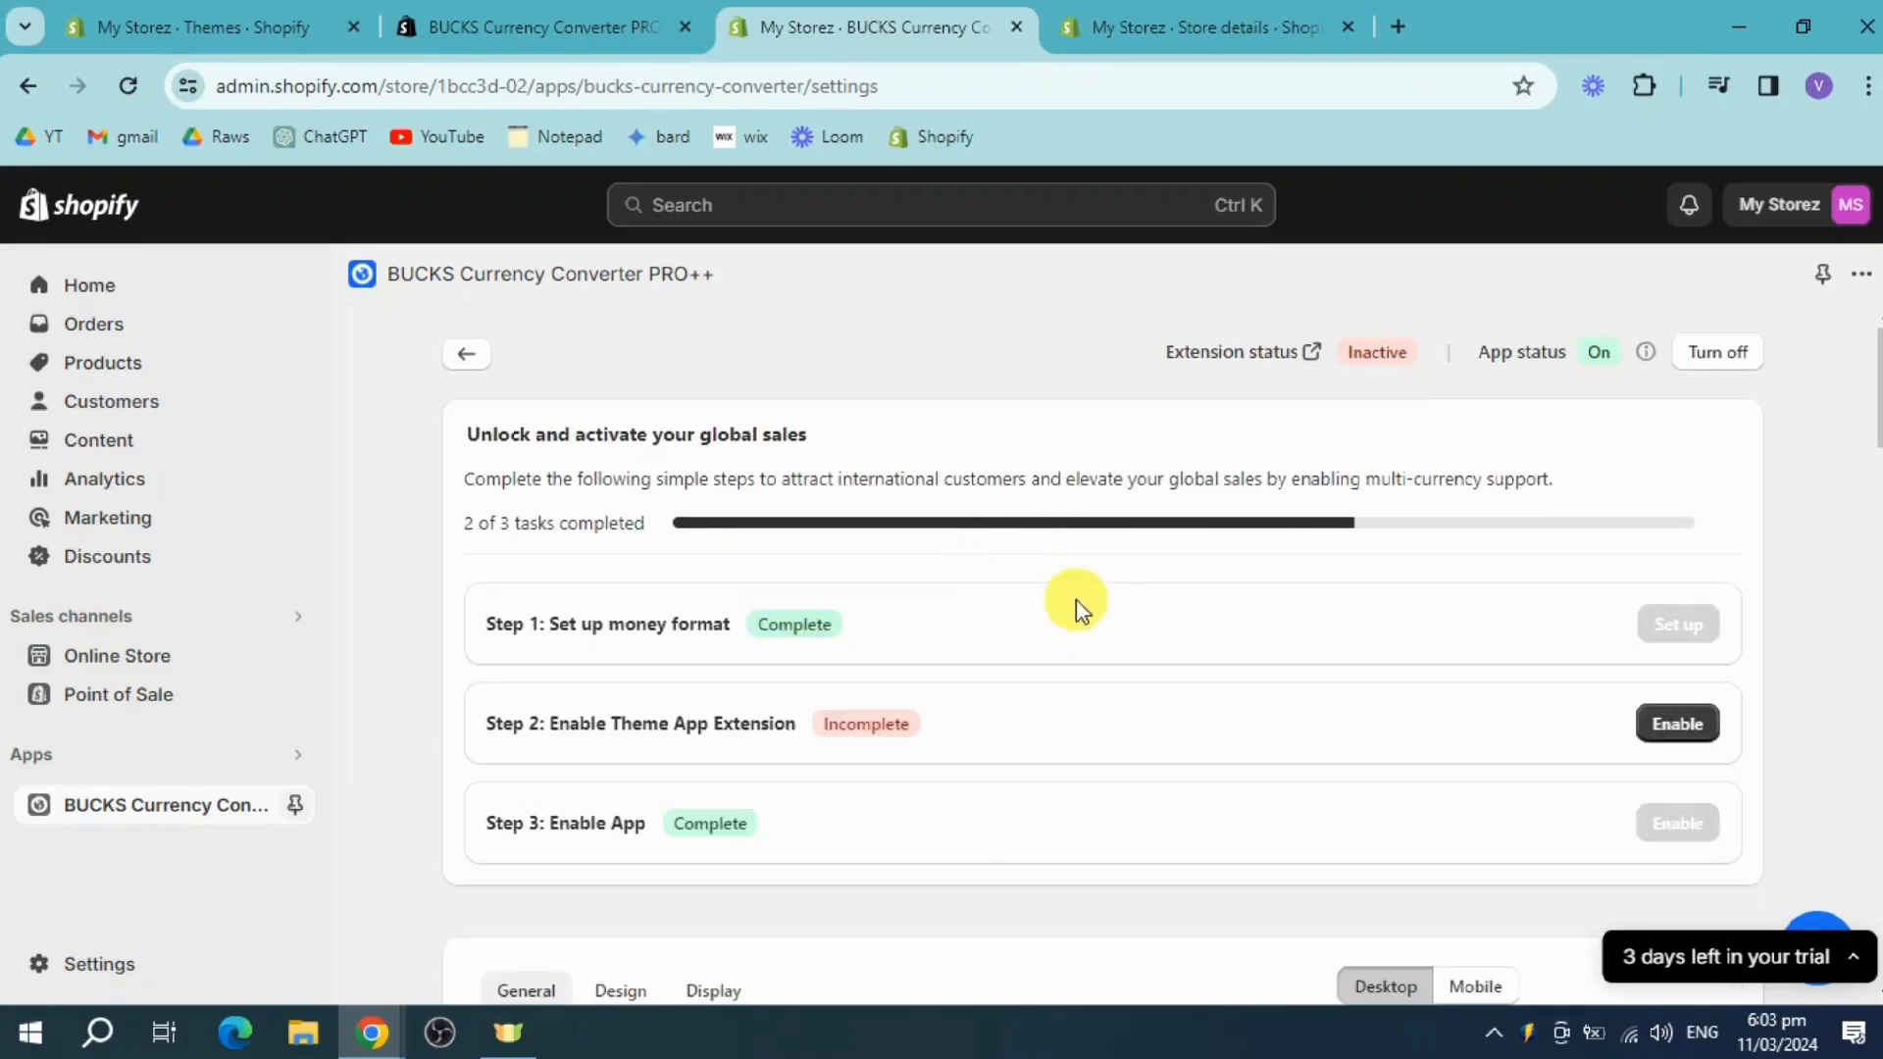
pyautogui.click(1676, 735)
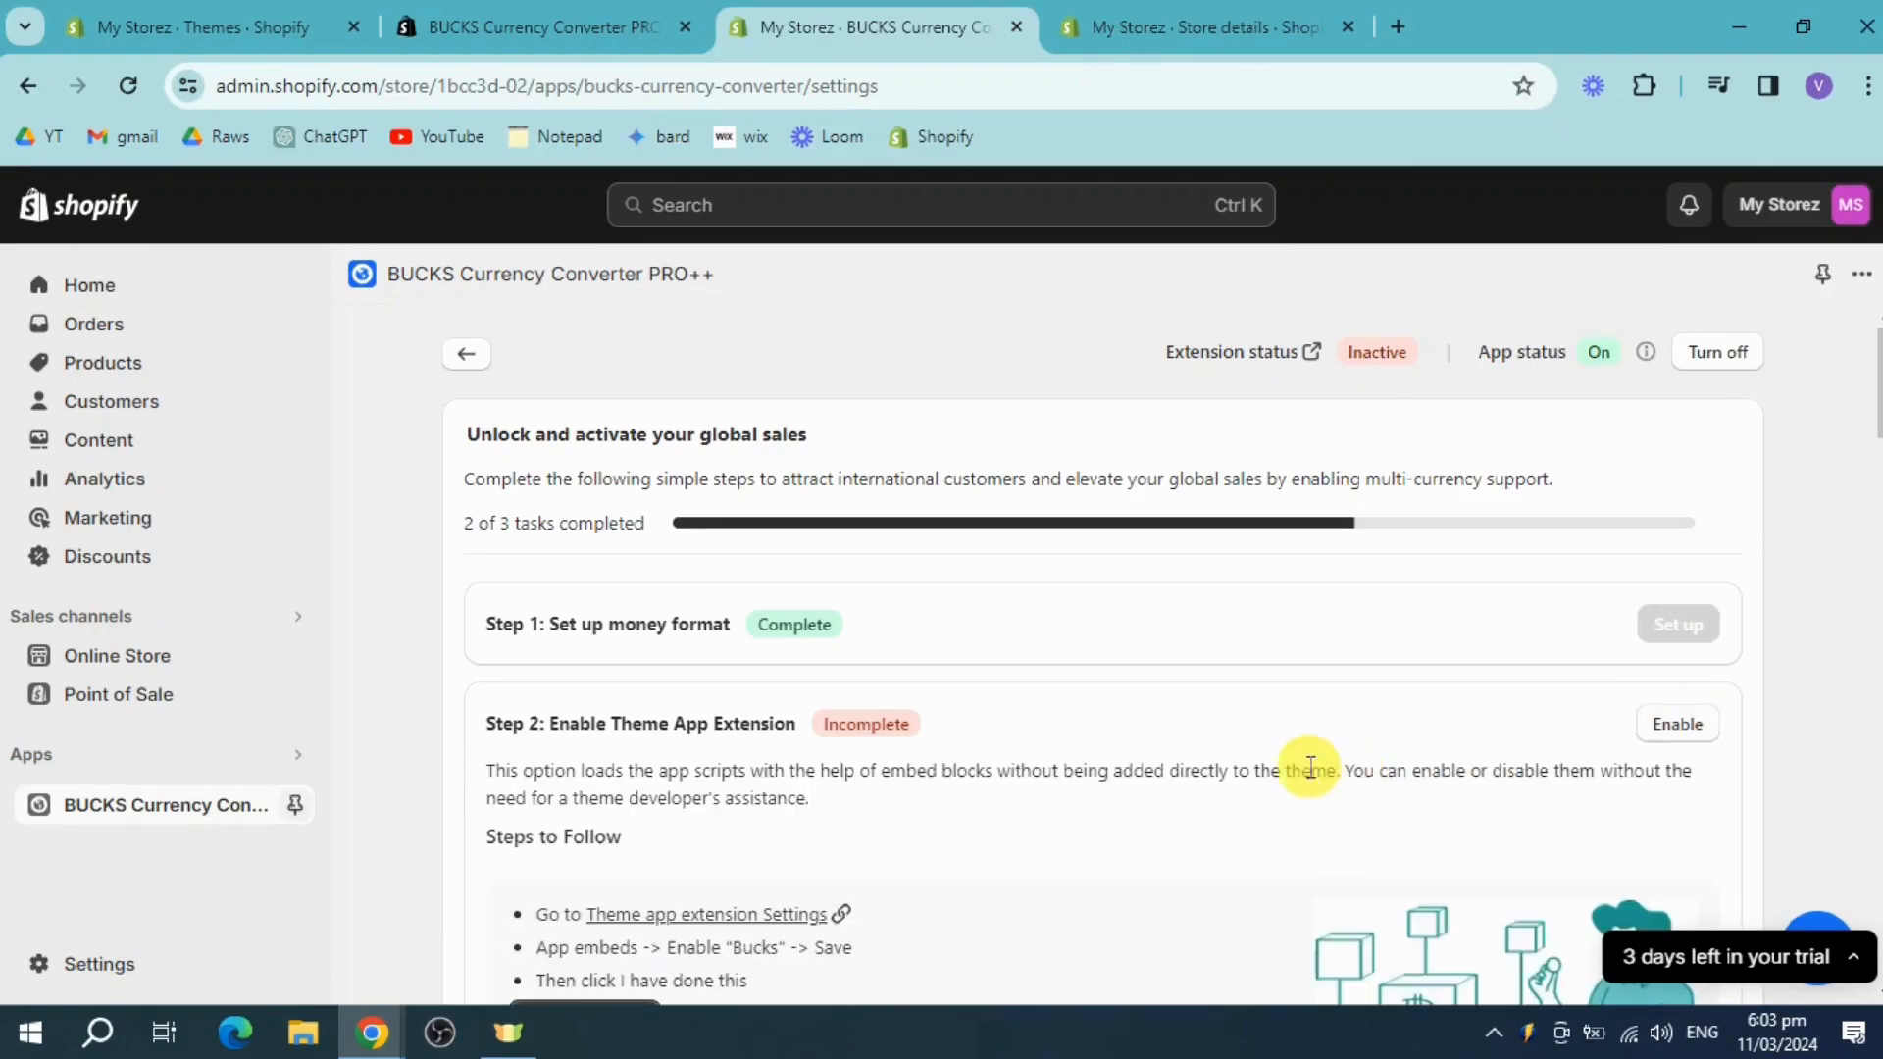
pyautogui.scroll(-3, 1275, 761)
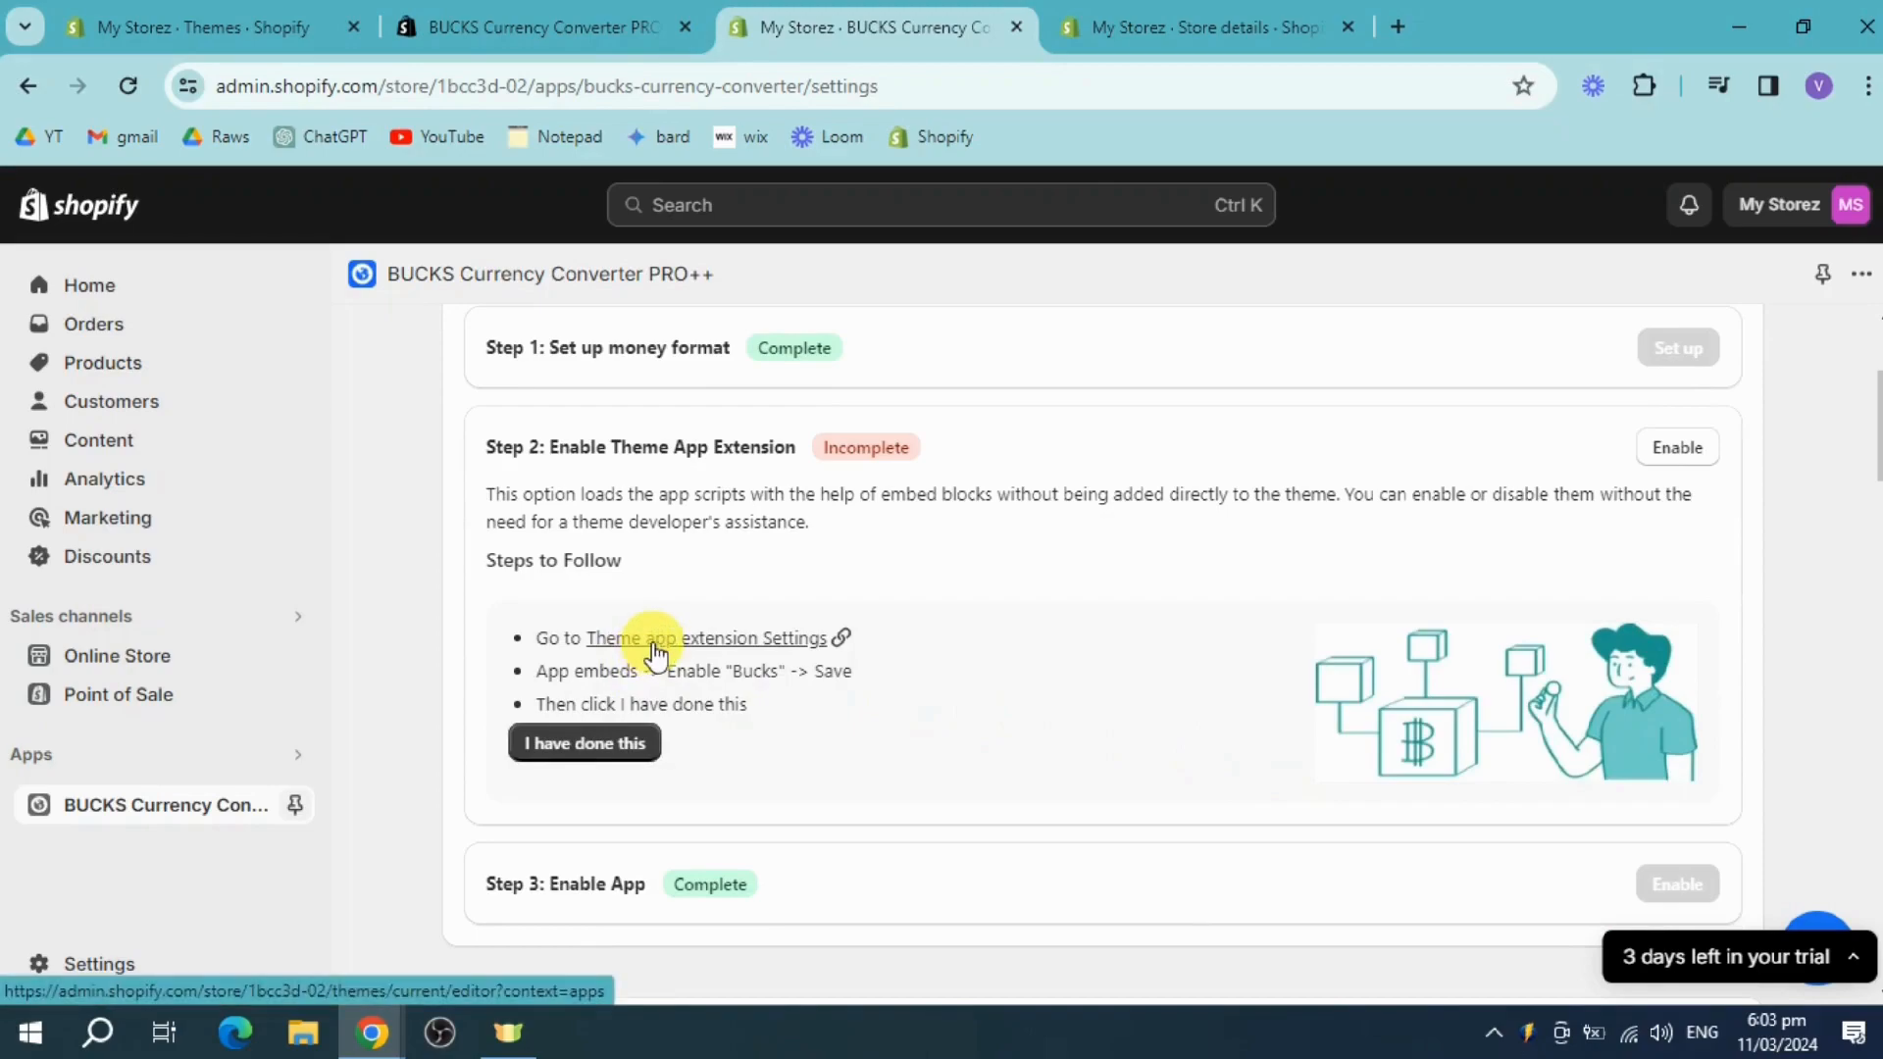
pyautogui.rightClick(762, 649)
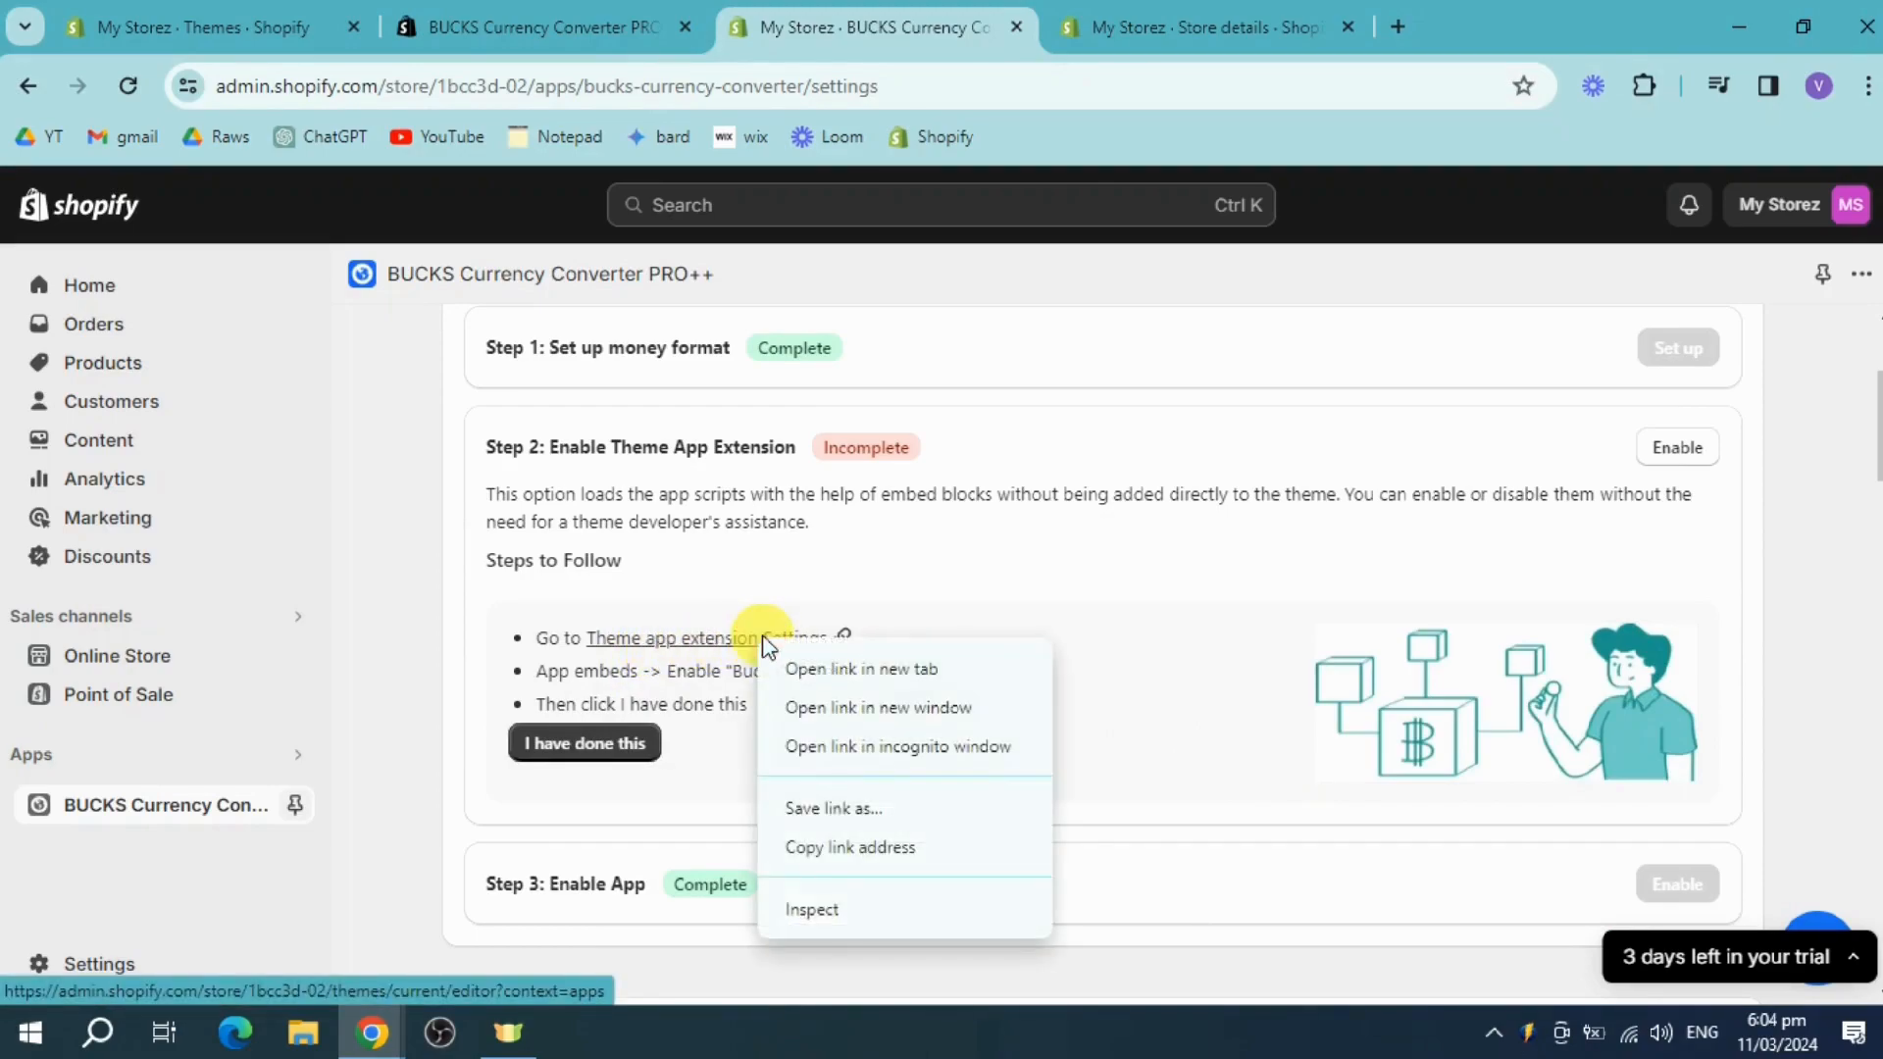
pyautogui.click(814, 669)
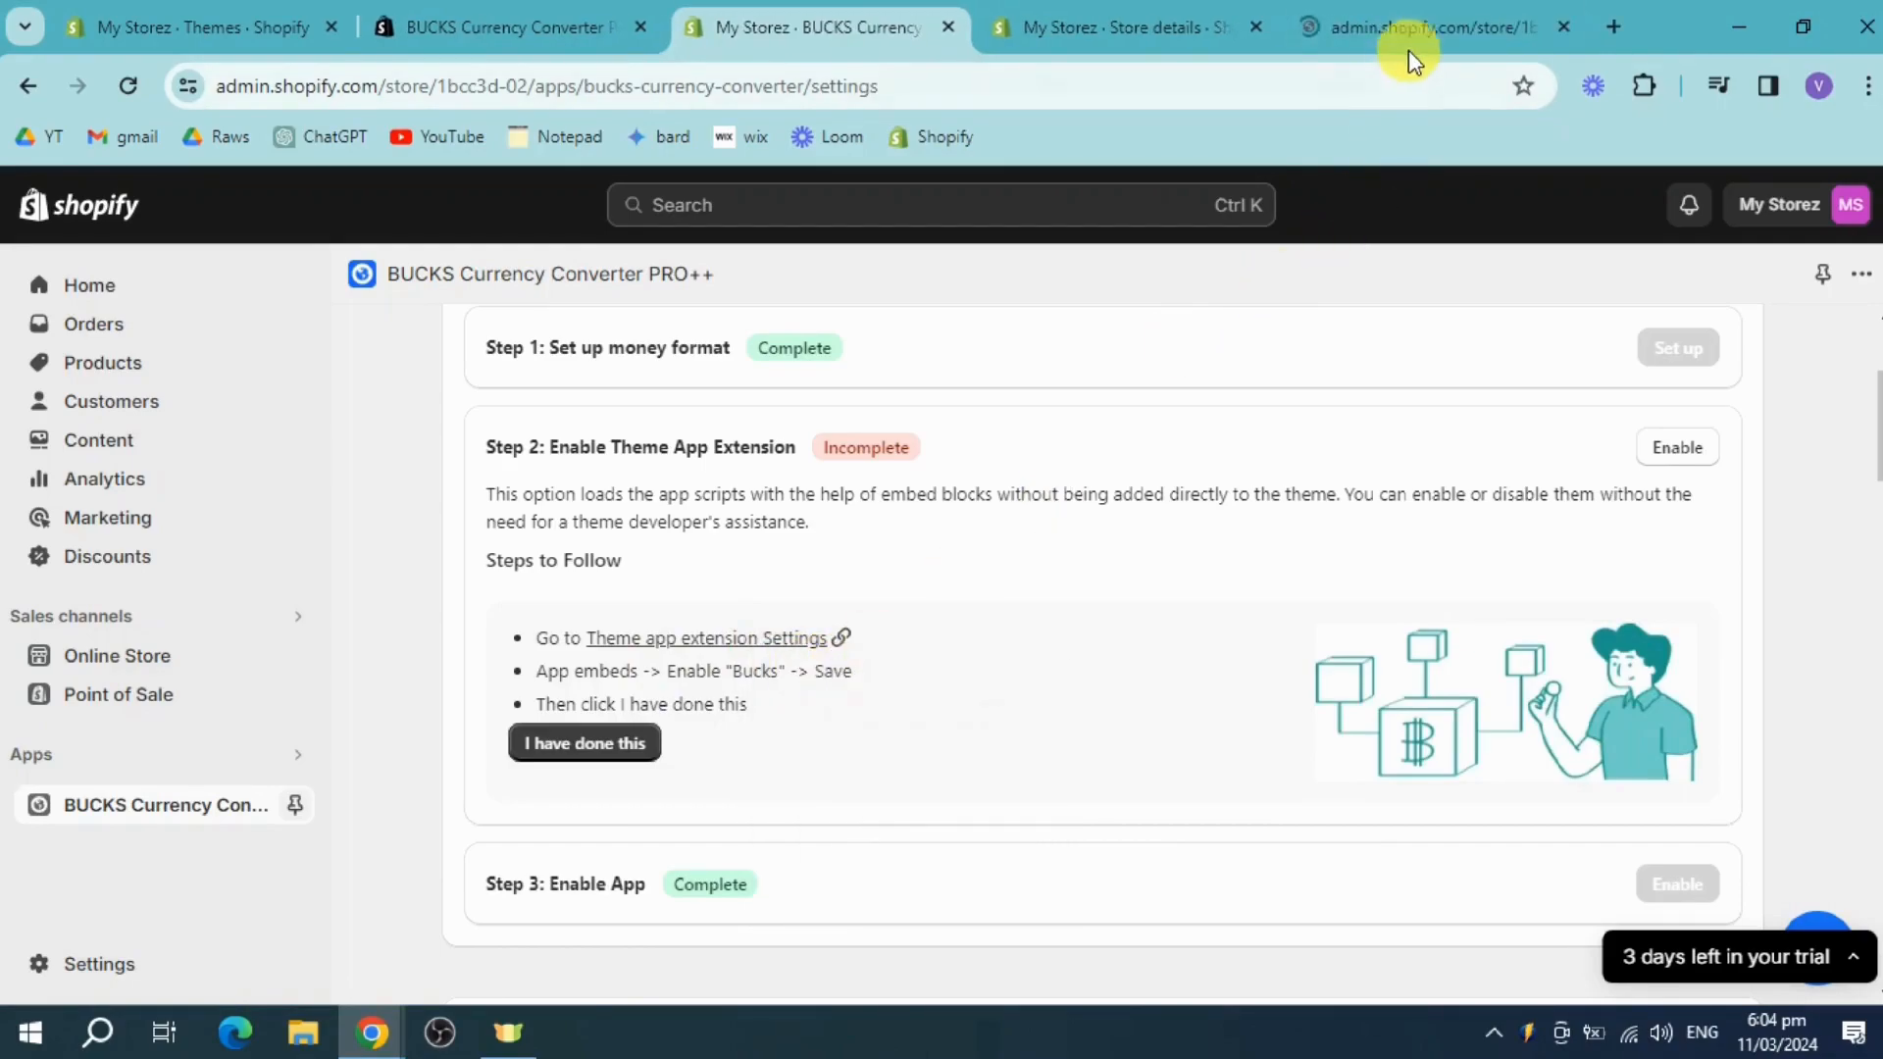
pyautogui.click(1421, 37)
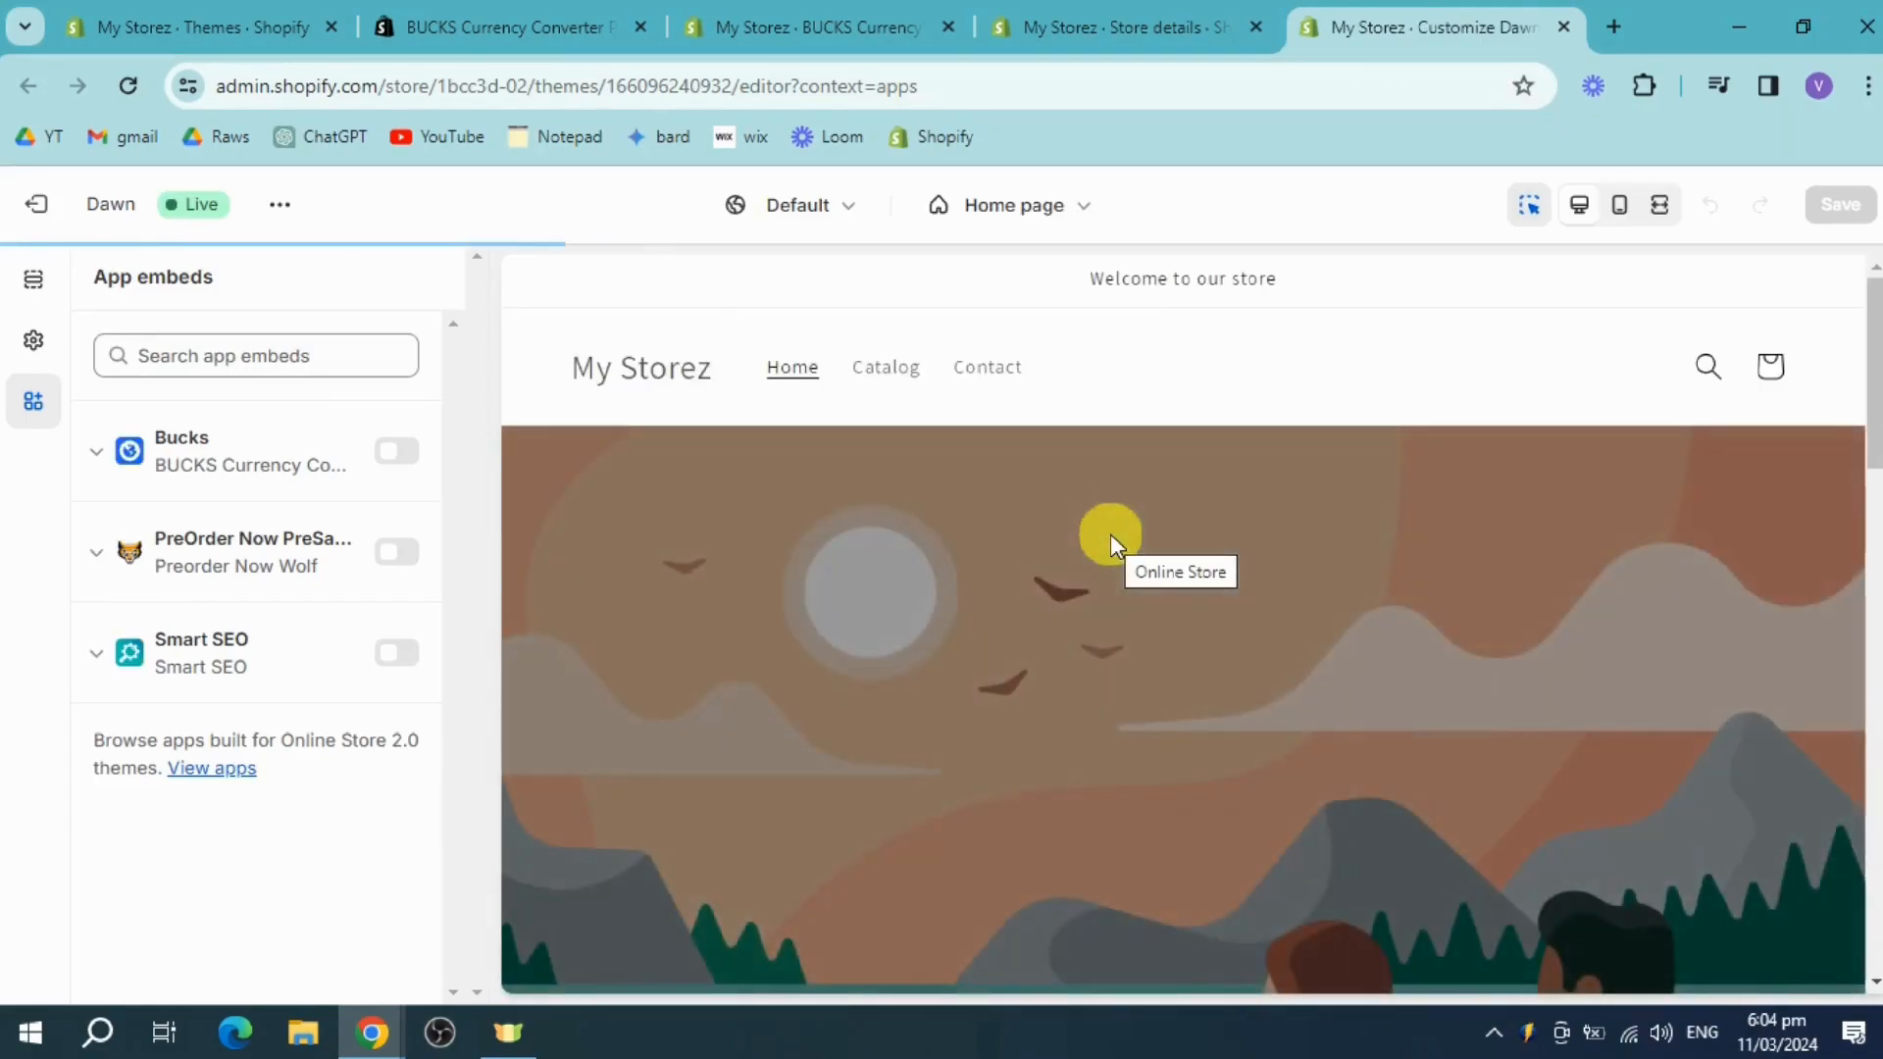
# Enable and save the Bucks app embed in the Dawn theme, and mark Step 2 as done in the Bucks settings
pyautogui.click(394, 459)
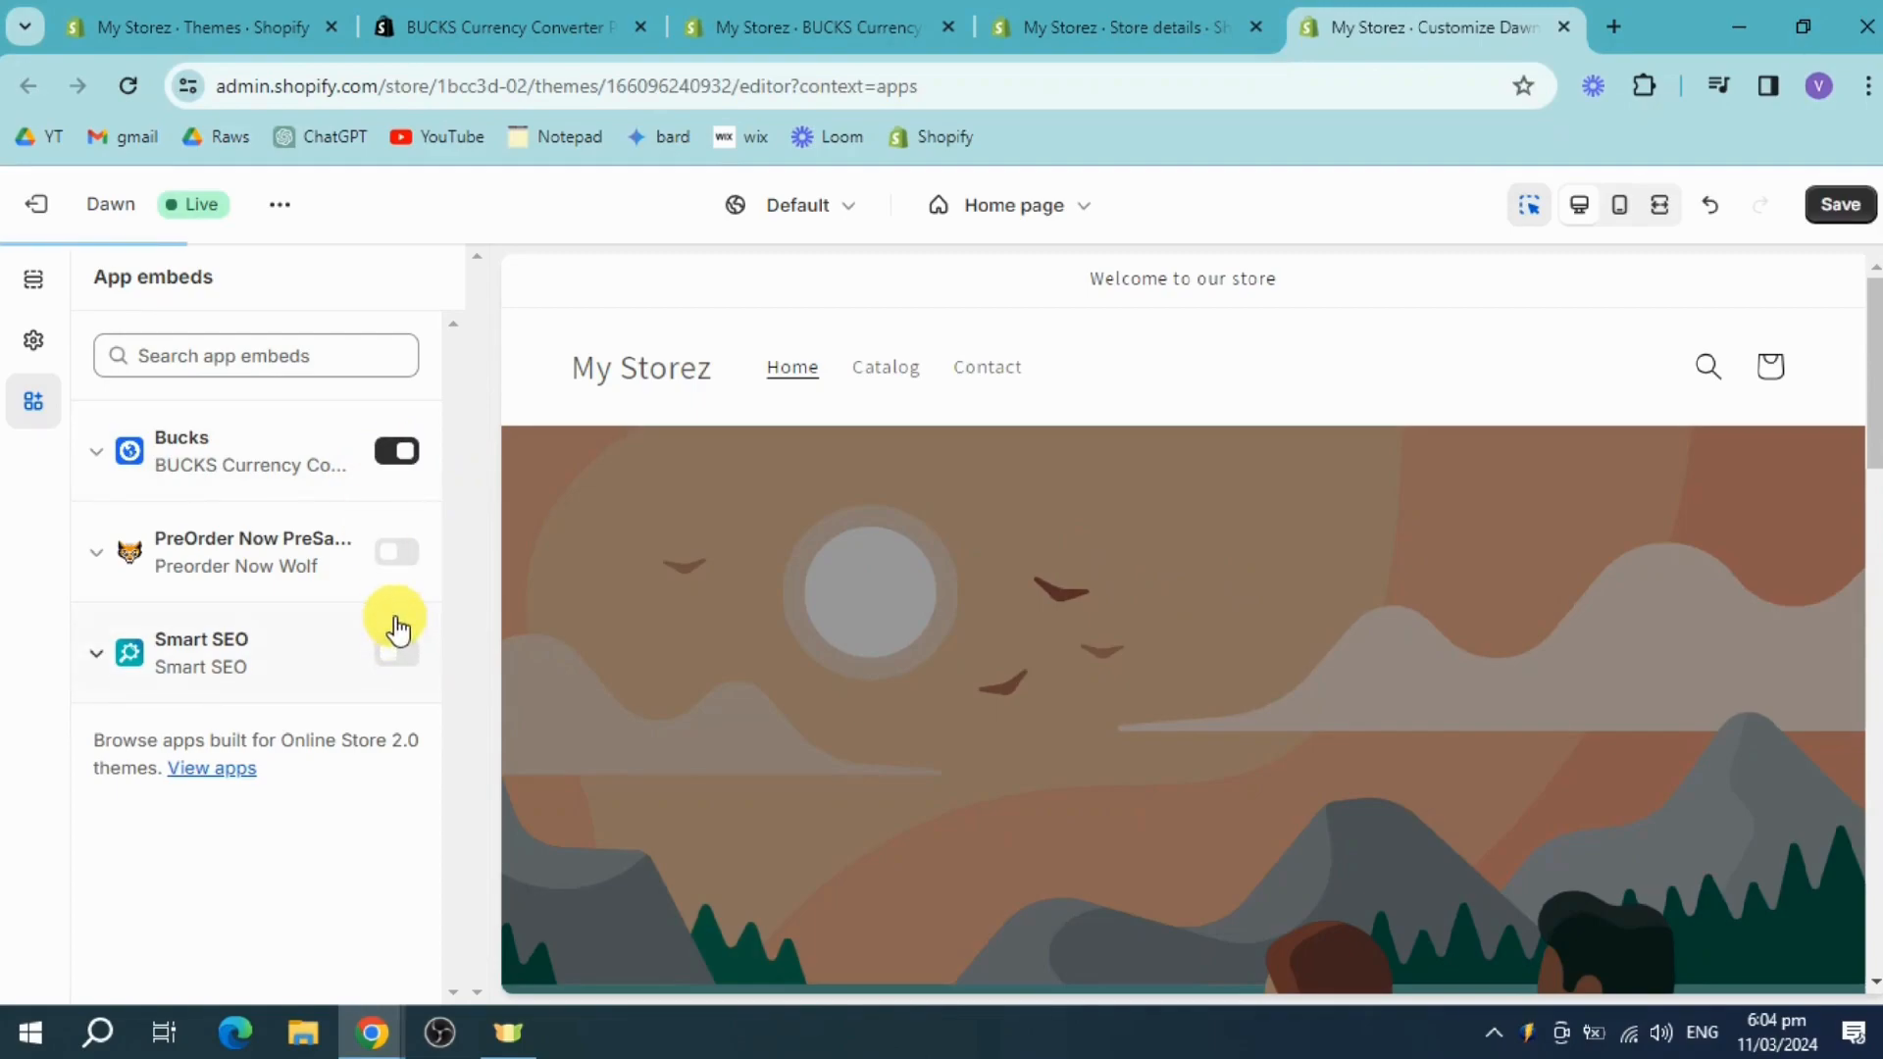
pyautogui.click(1837, 207)
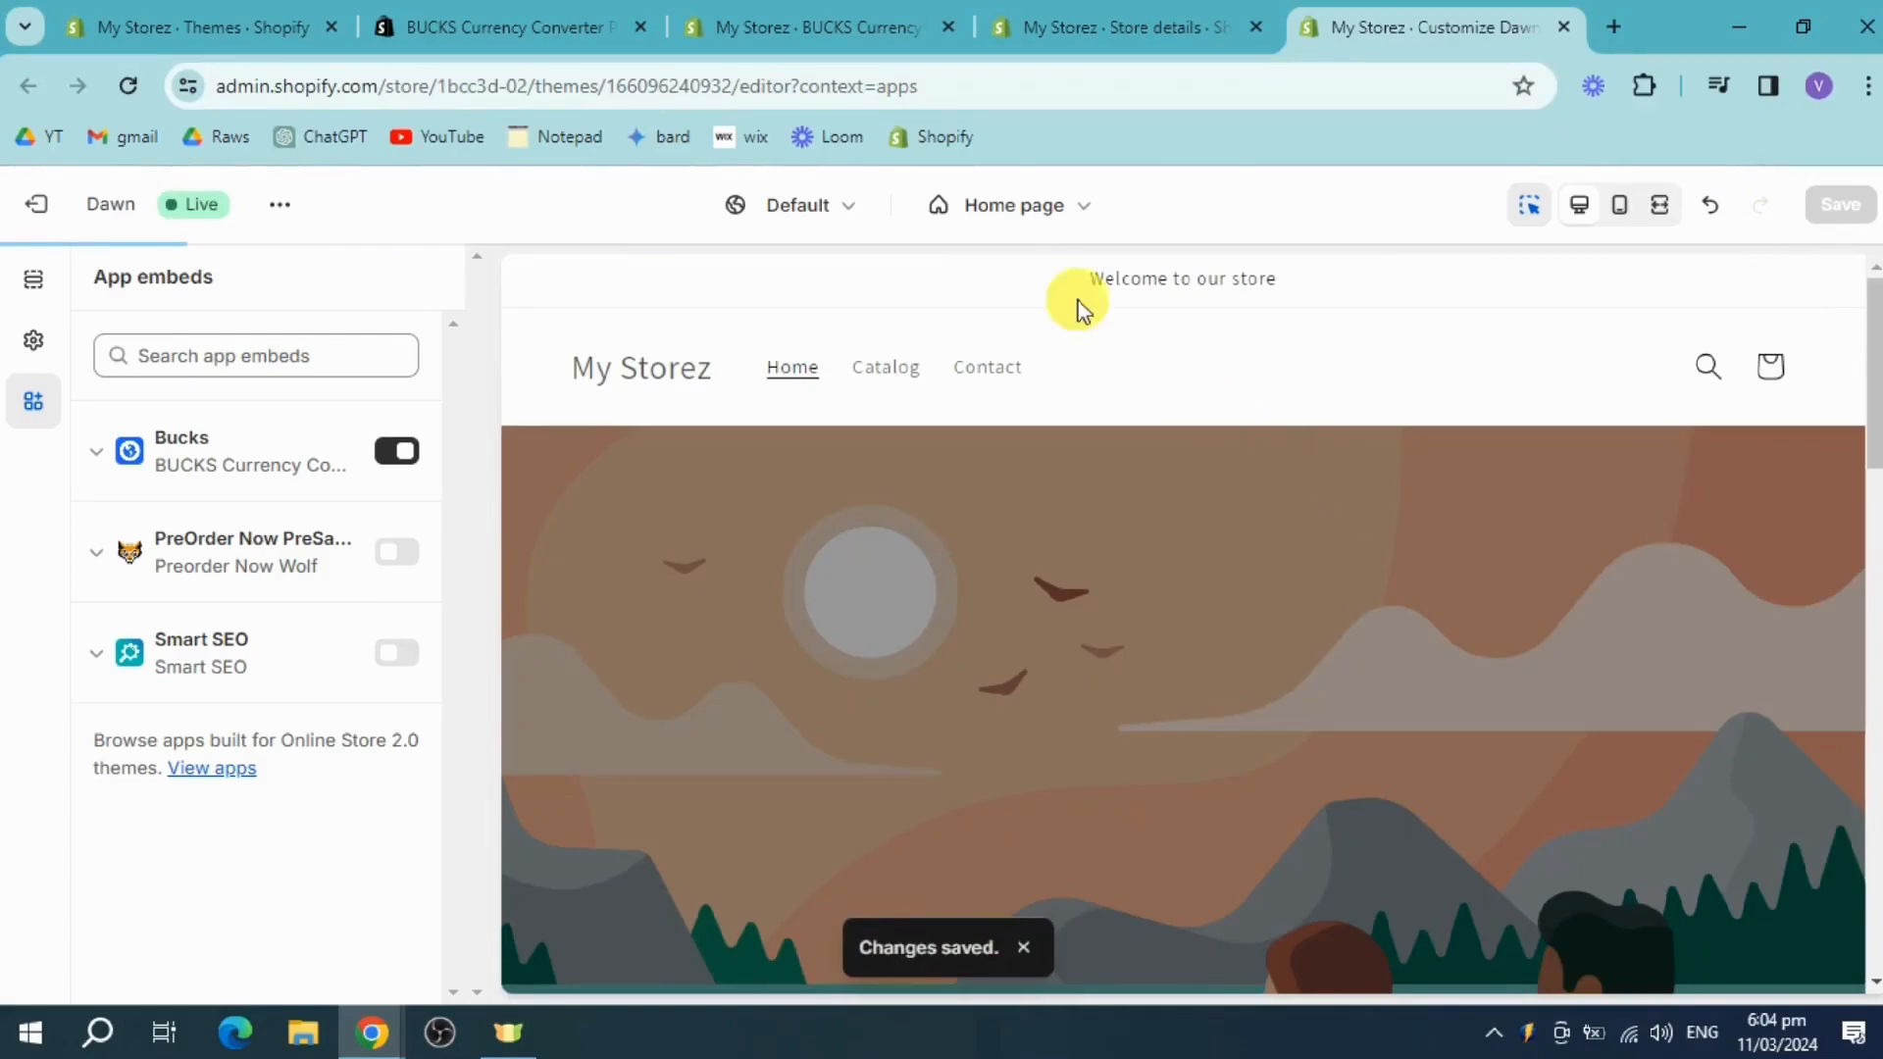
pyautogui.click(808, 26)
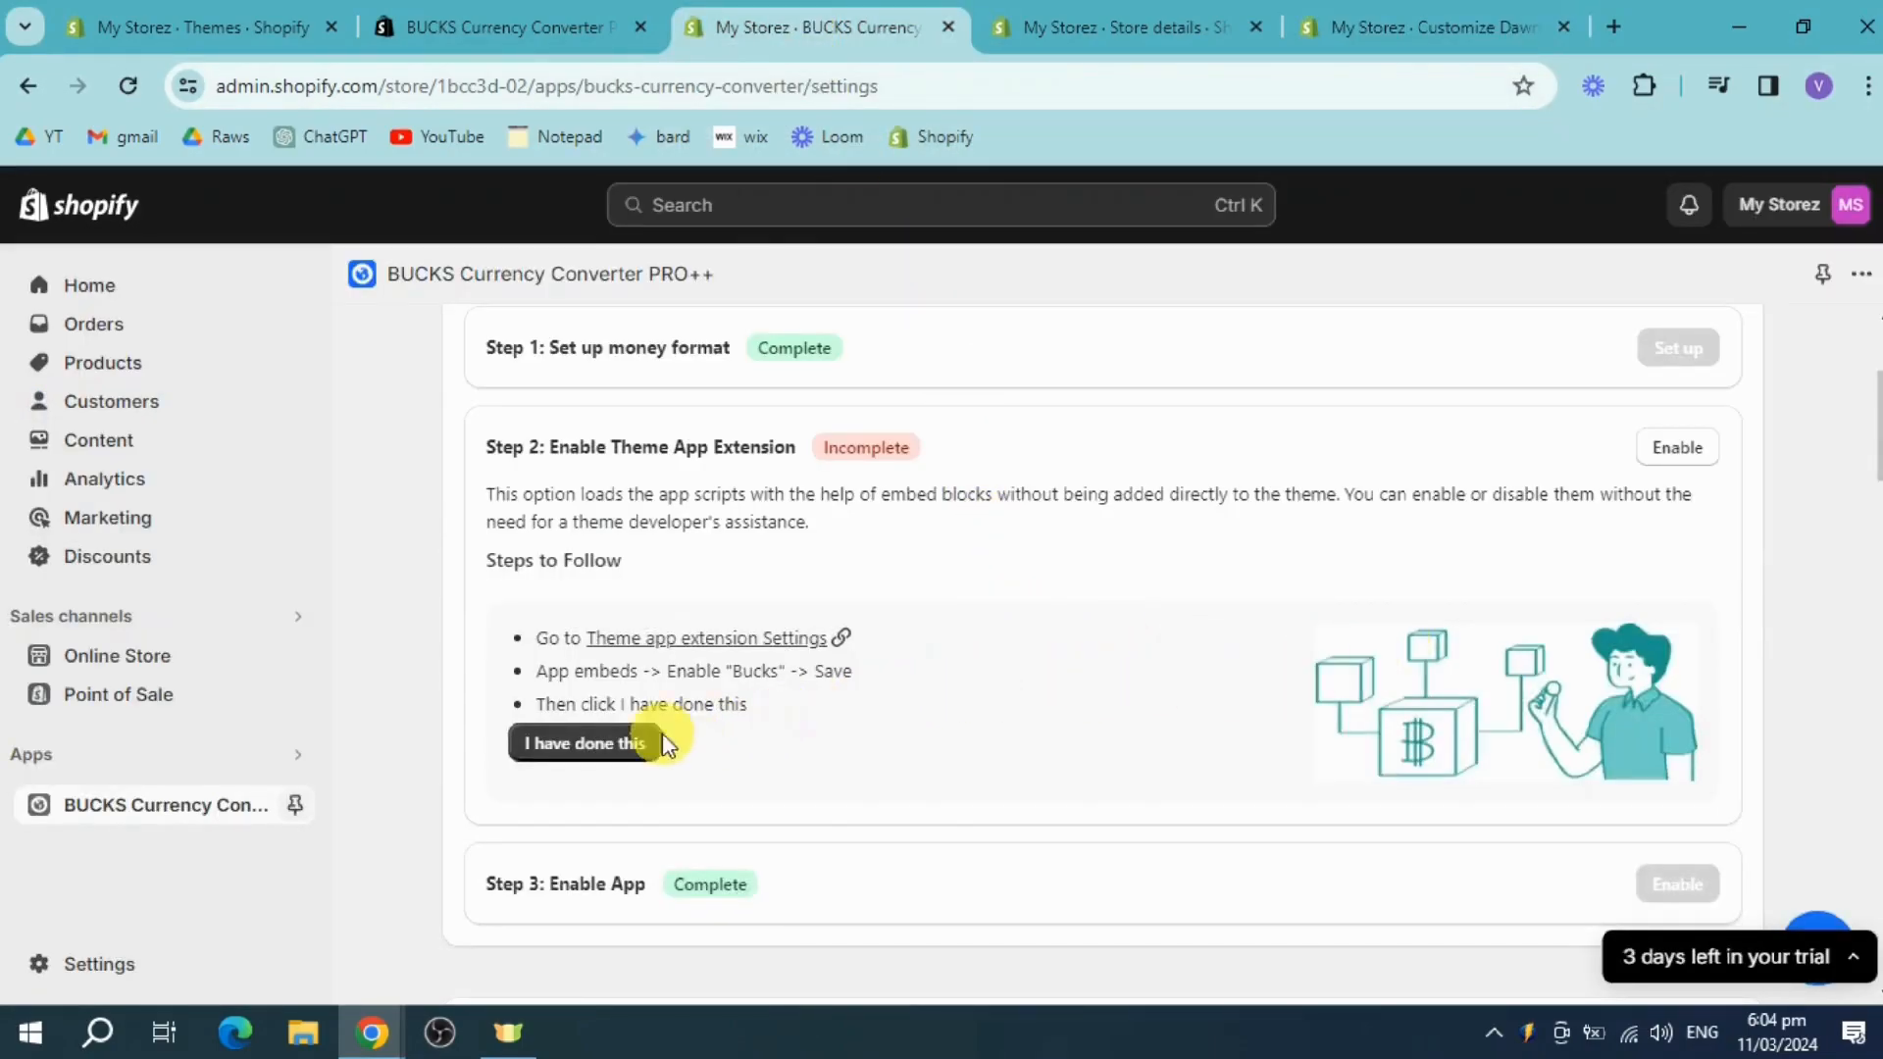
pyautogui.click(605, 747)
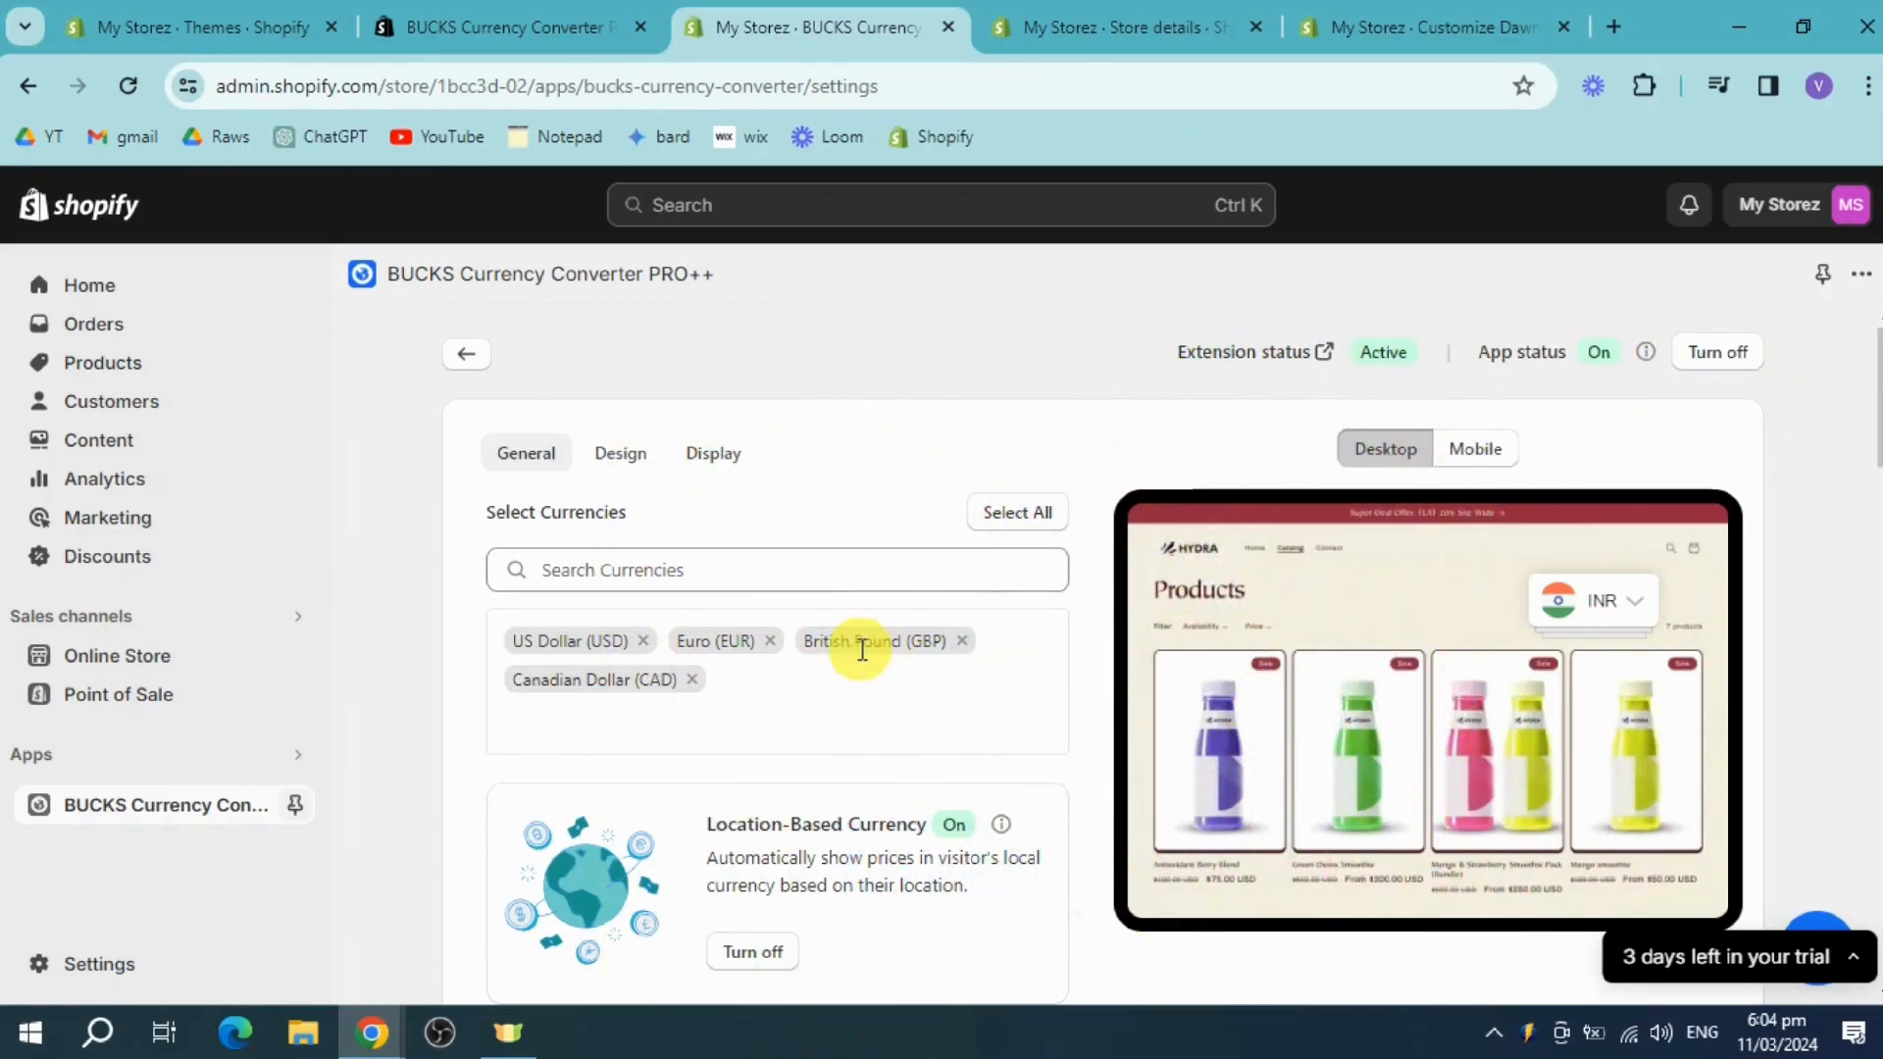
# Add Philippine Piso (PHP) to the converter's currencies, extend the selection to all available currencies and save the settings
pyautogui.click(710, 566)
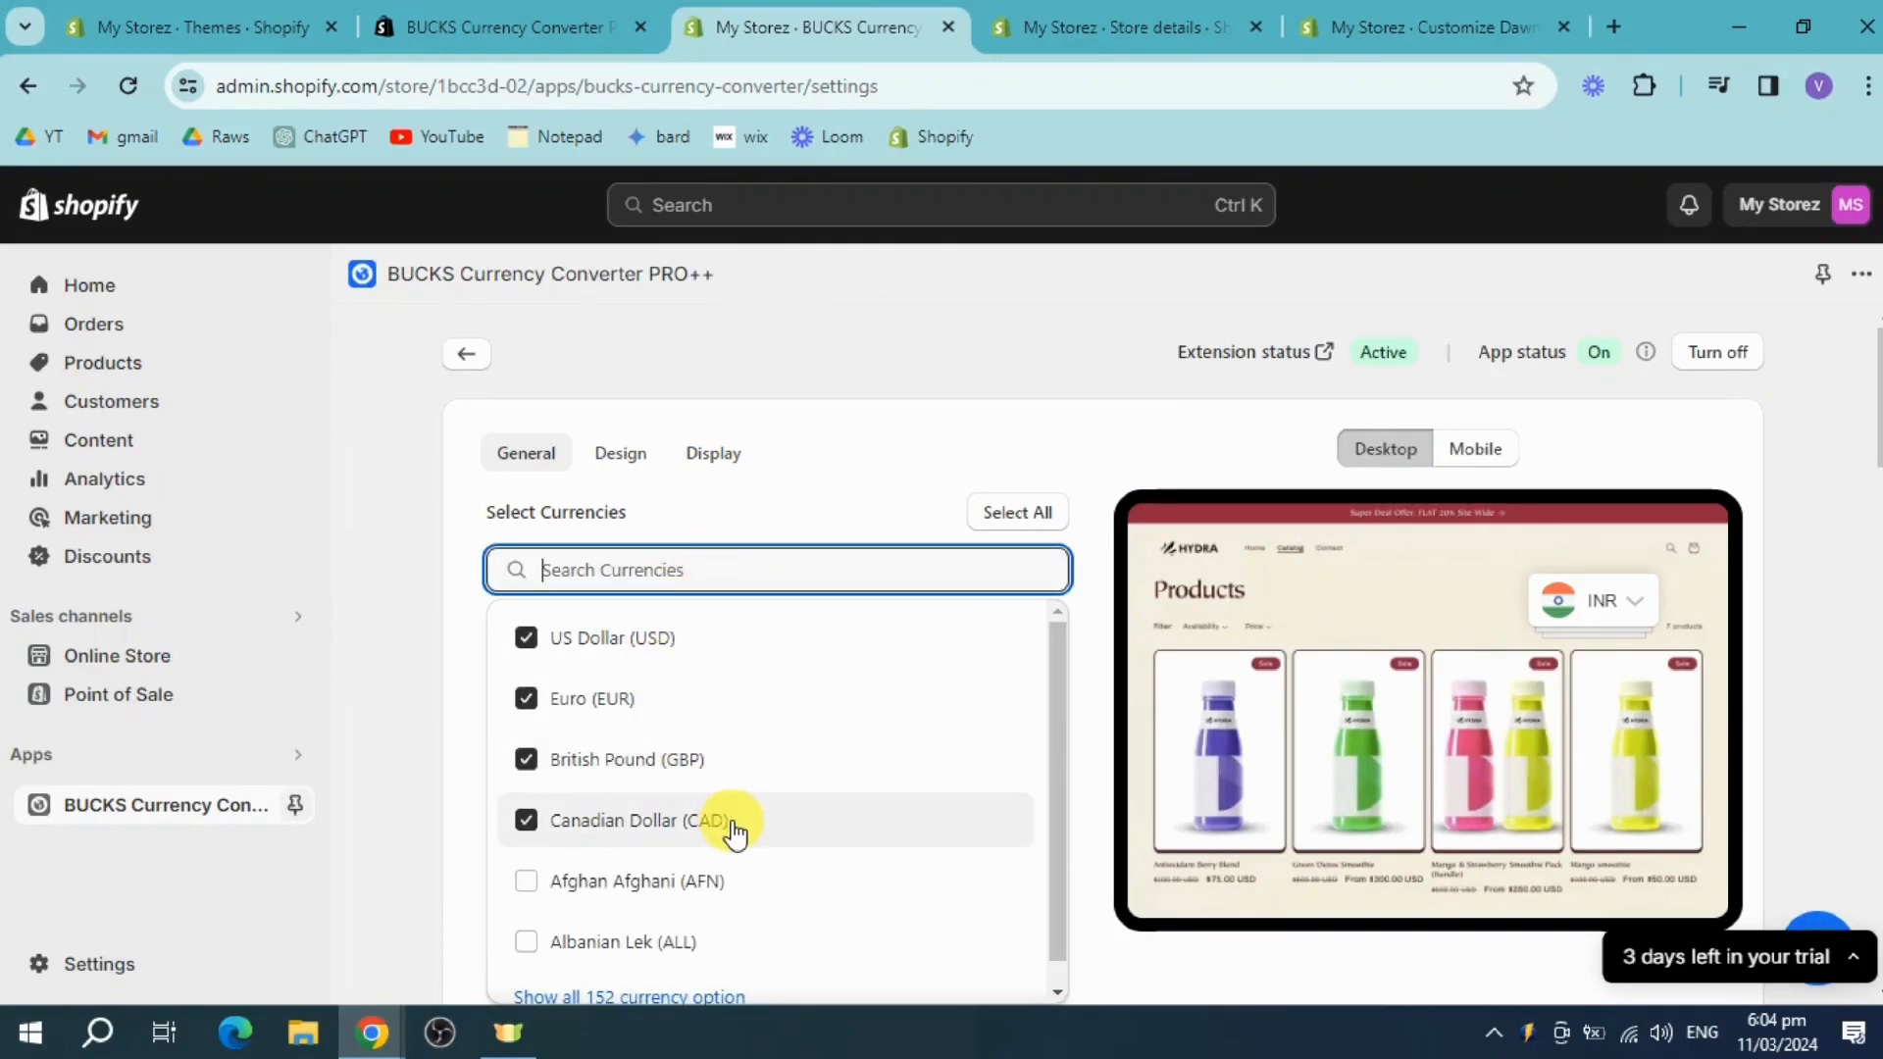
pyautogui.write('ph')
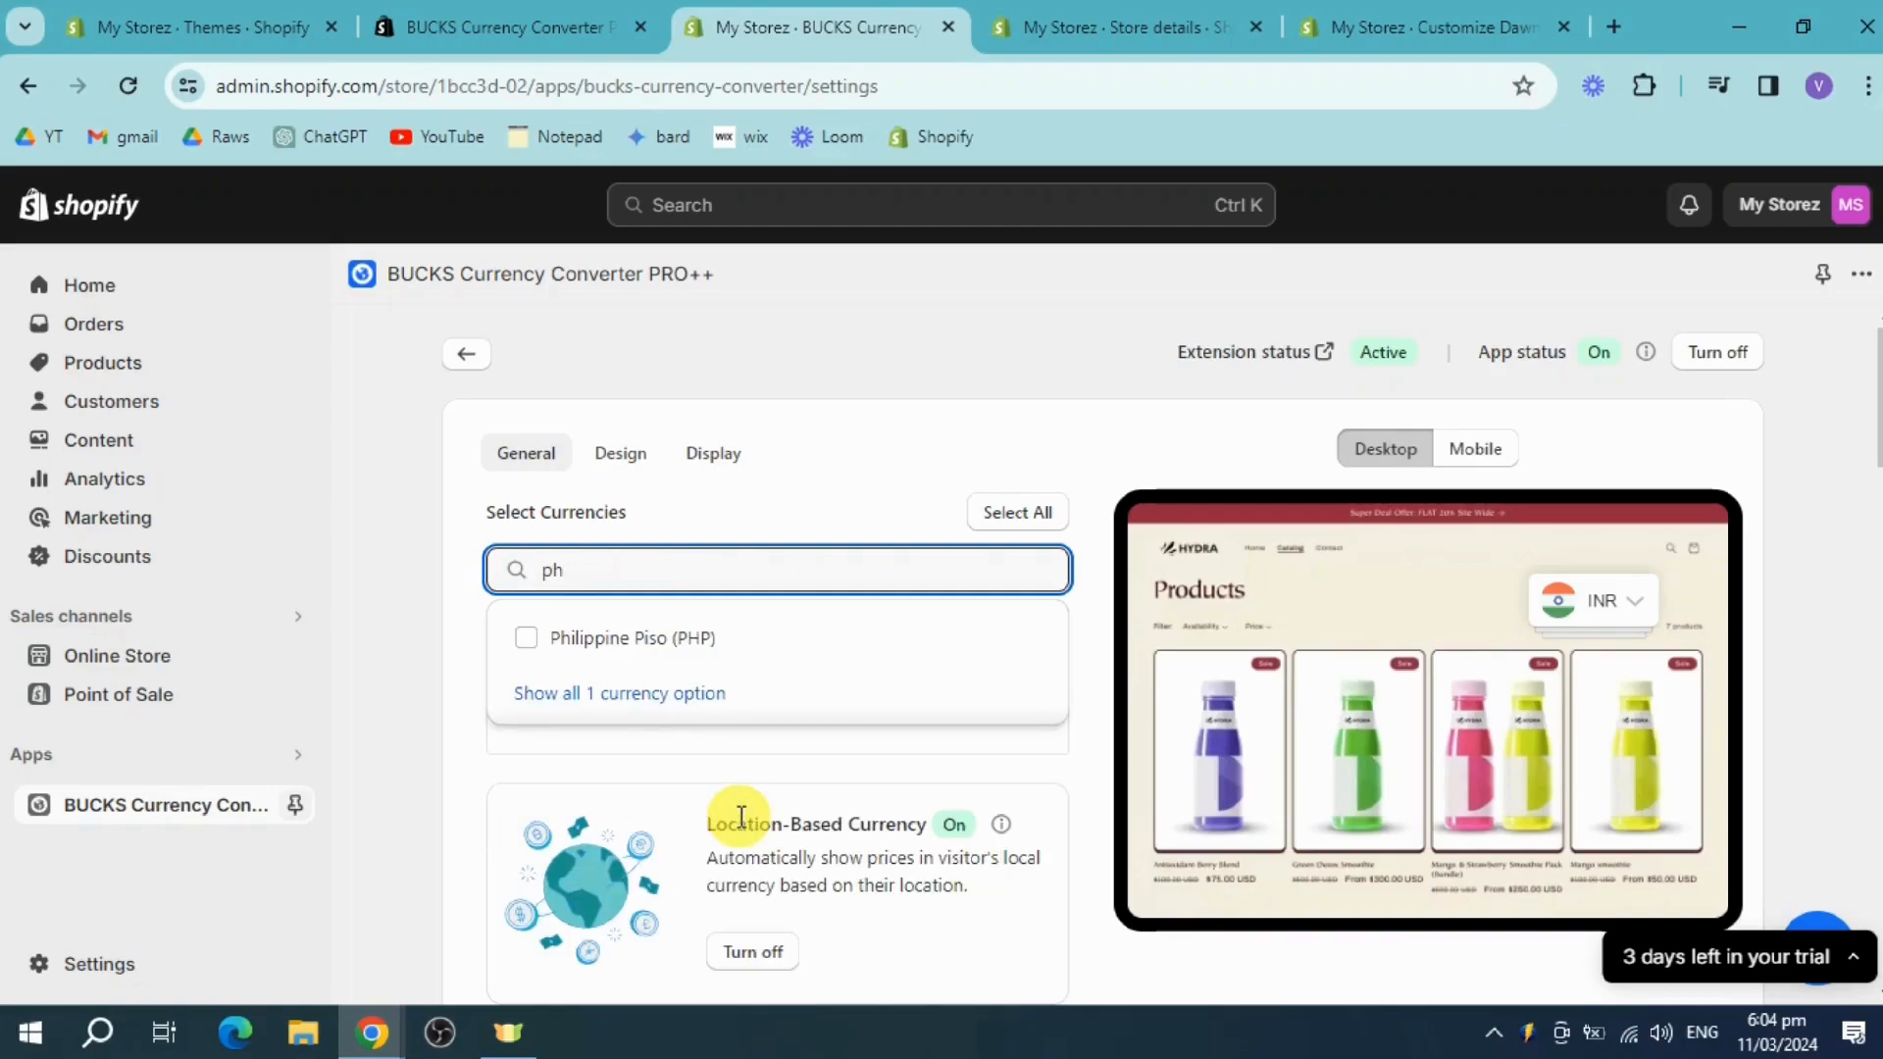
pyautogui.click(523, 637)
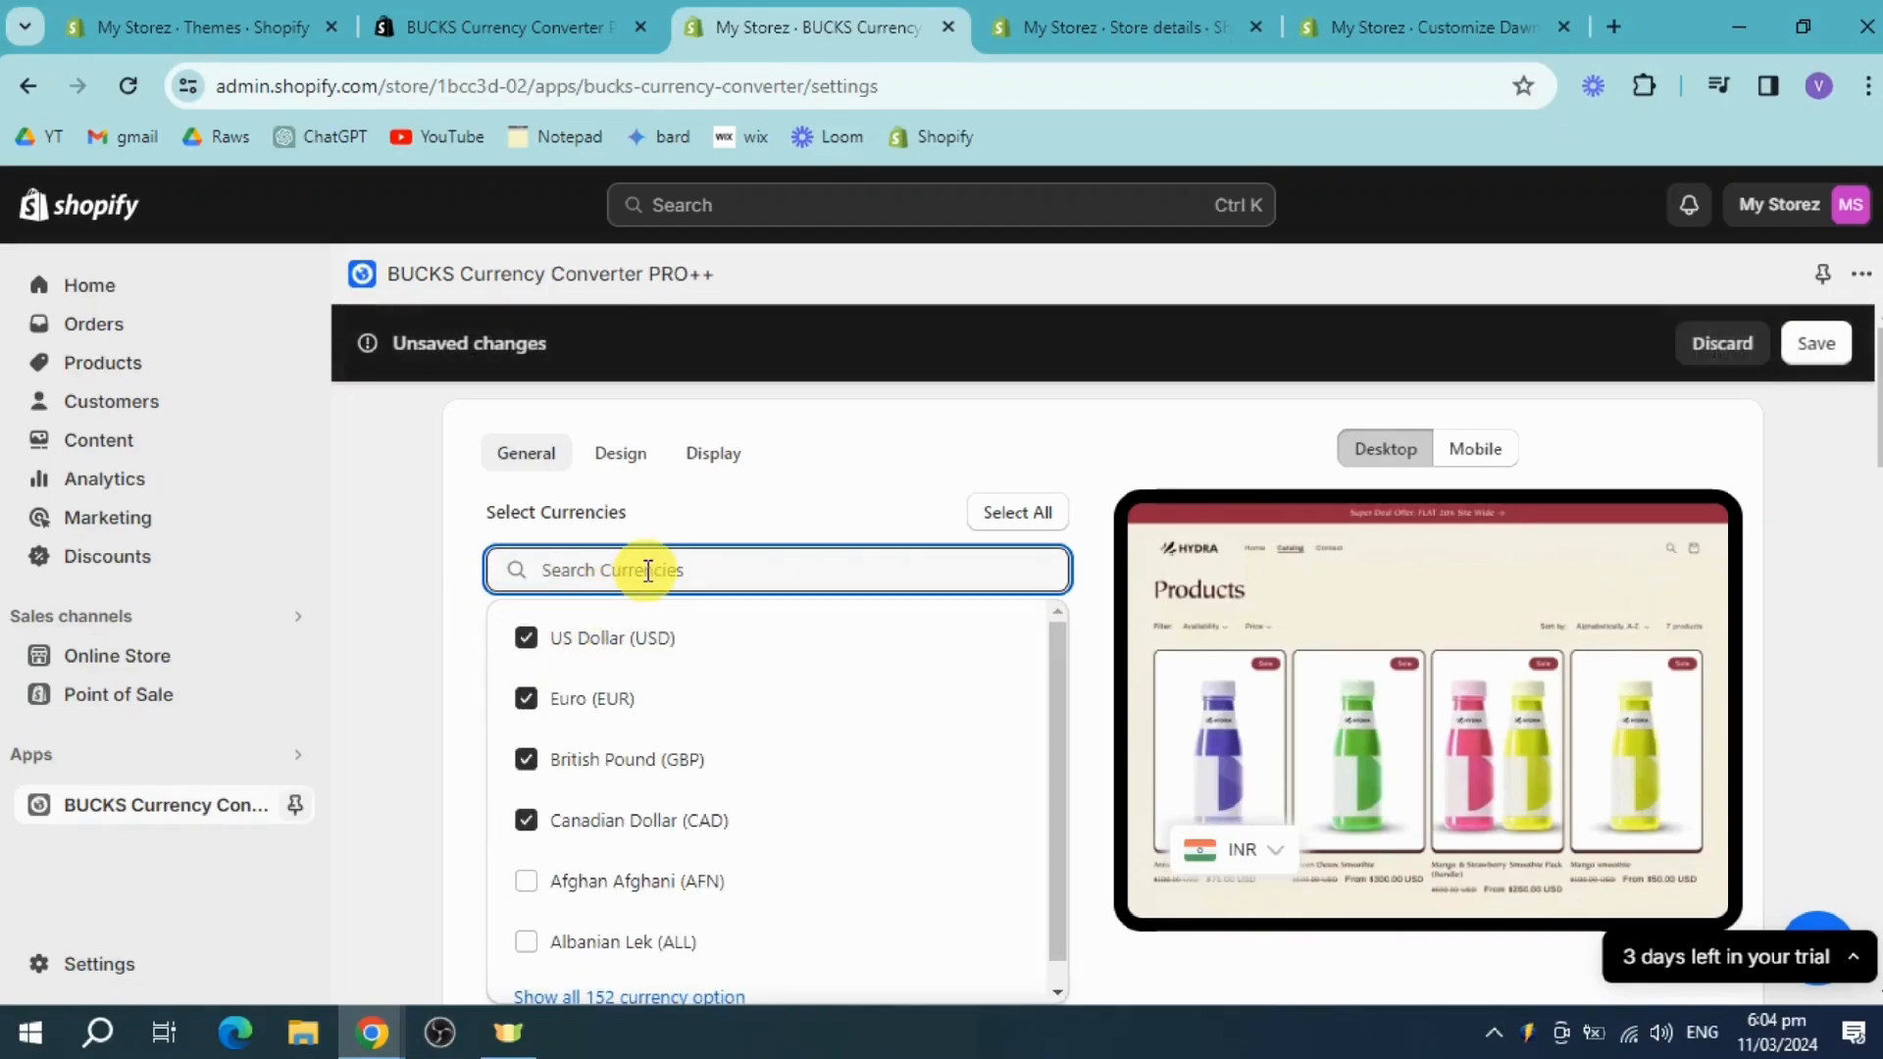
pyautogui.click(1018, 514)
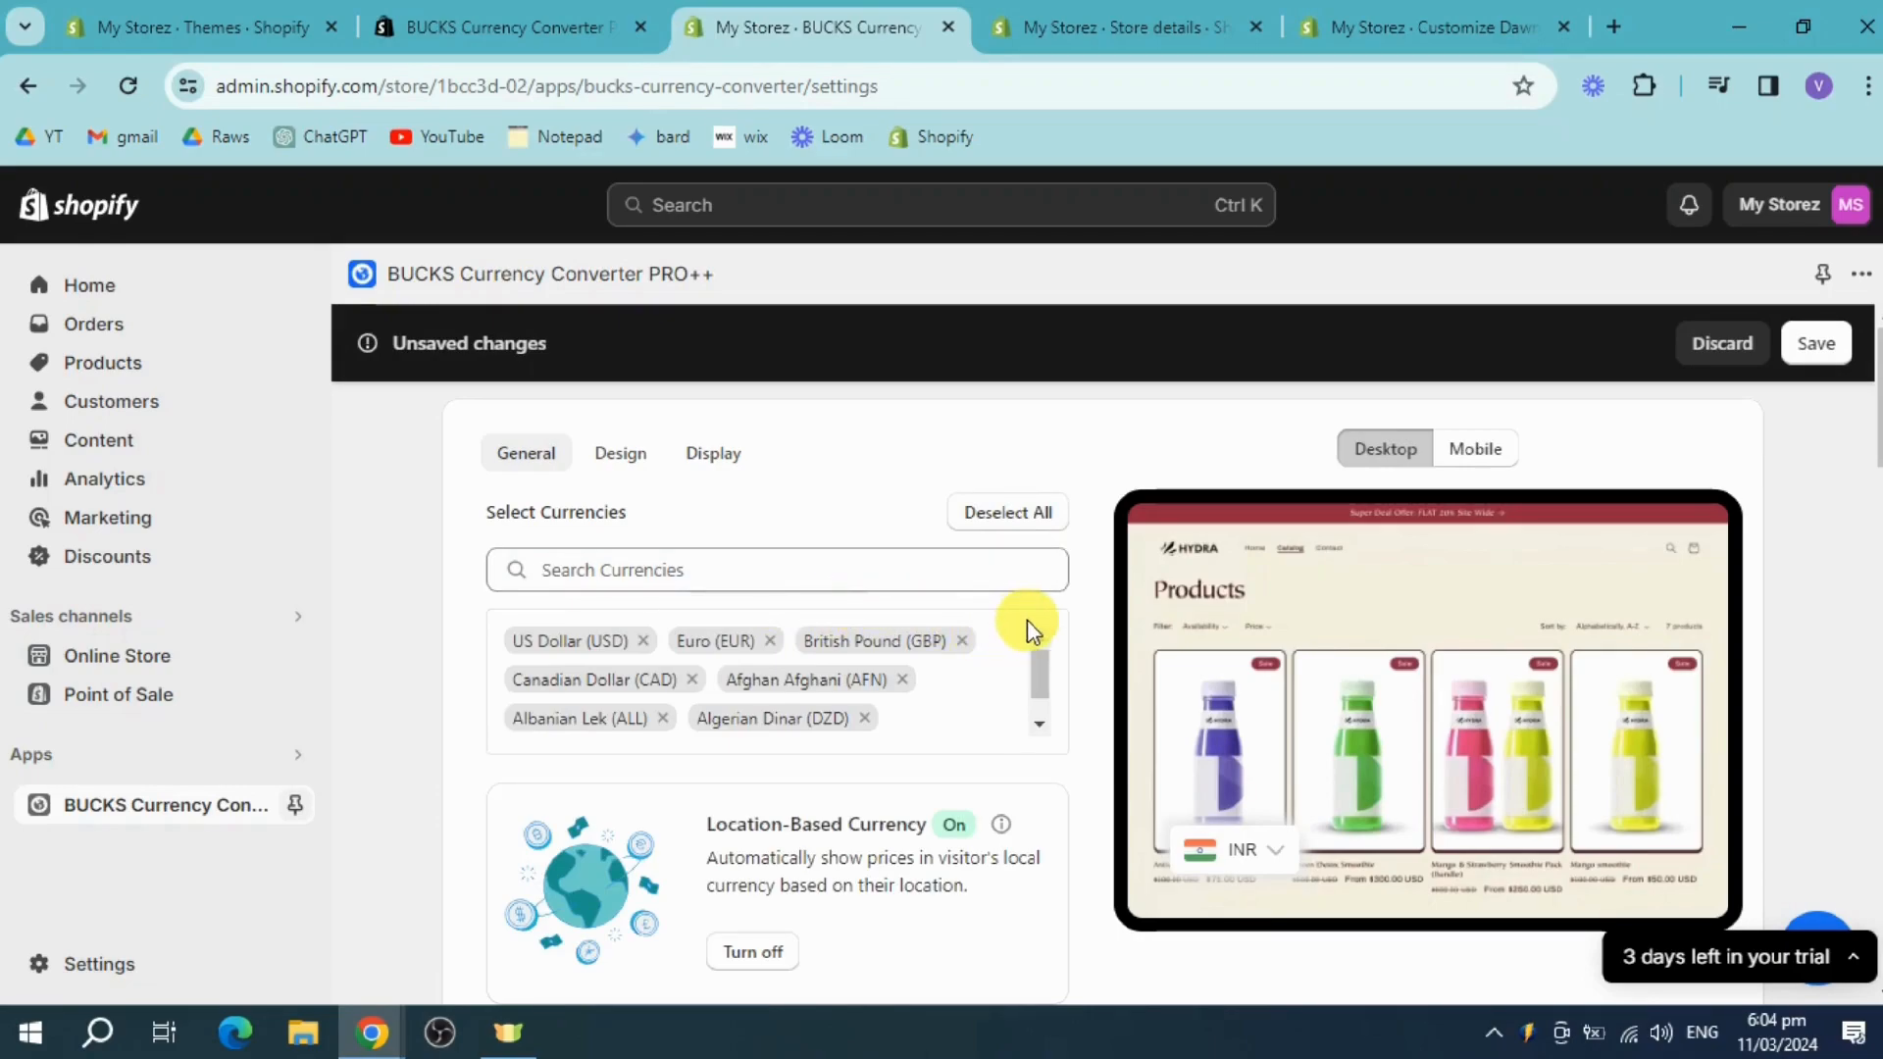
pyautogui.scroll(-3, 1026, 620)
pyautogui.scroll(-3, 1198, 665)
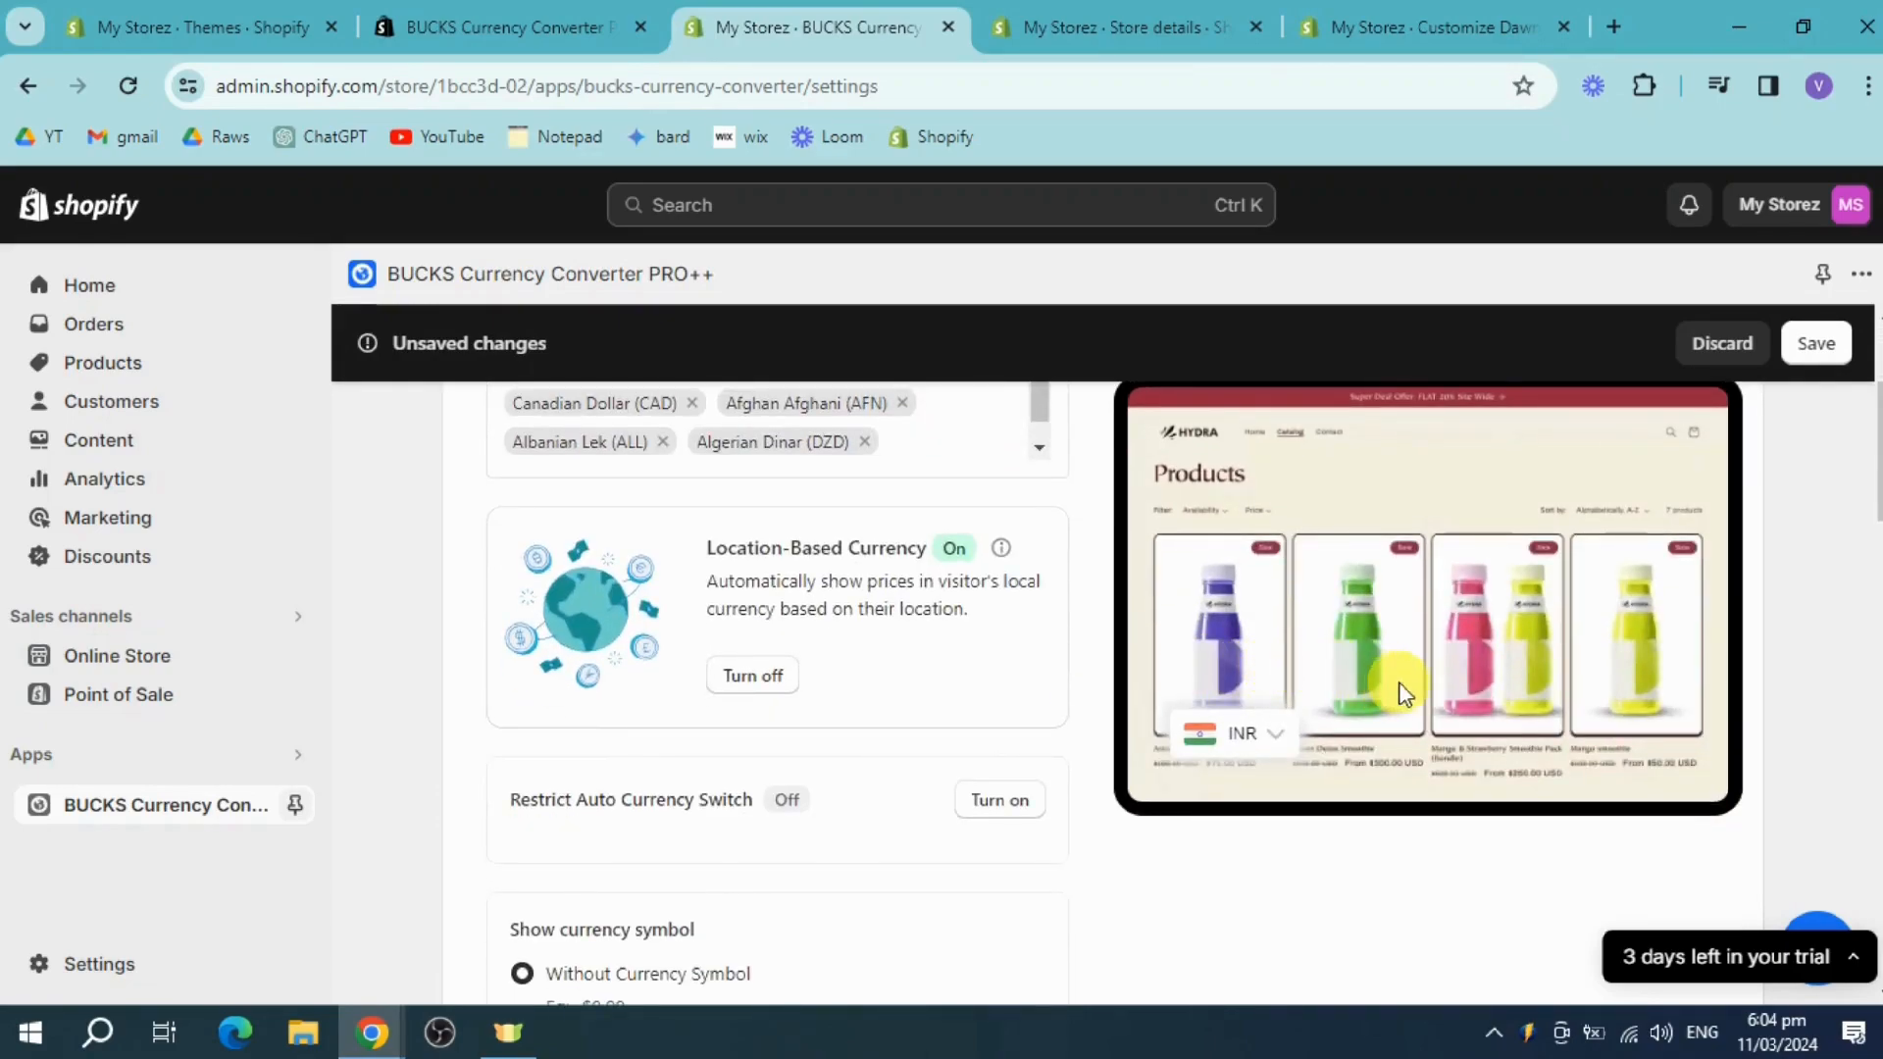
pyautogui.click(1819, 343)
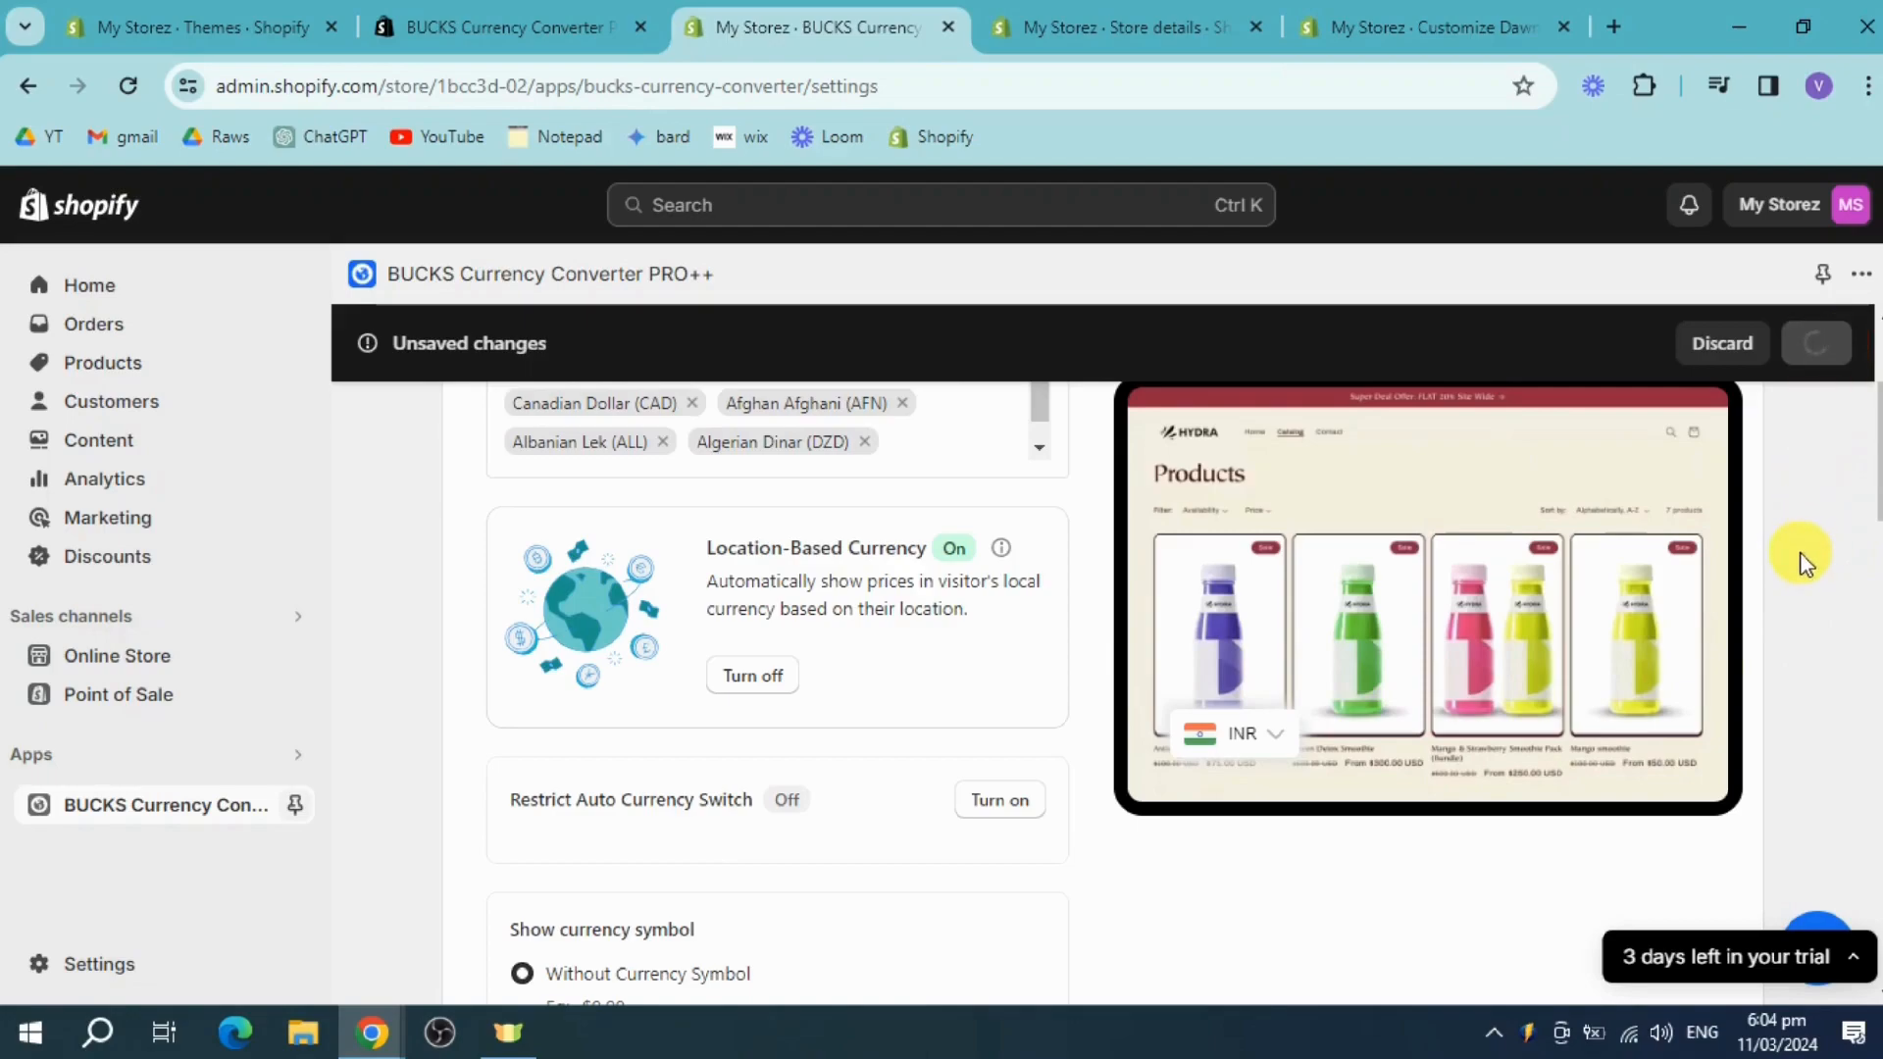
# Set the currency symbol display to With Currency Symbol and save the Bucks settings
pyautogui.scroll(-3, 1716, 586)
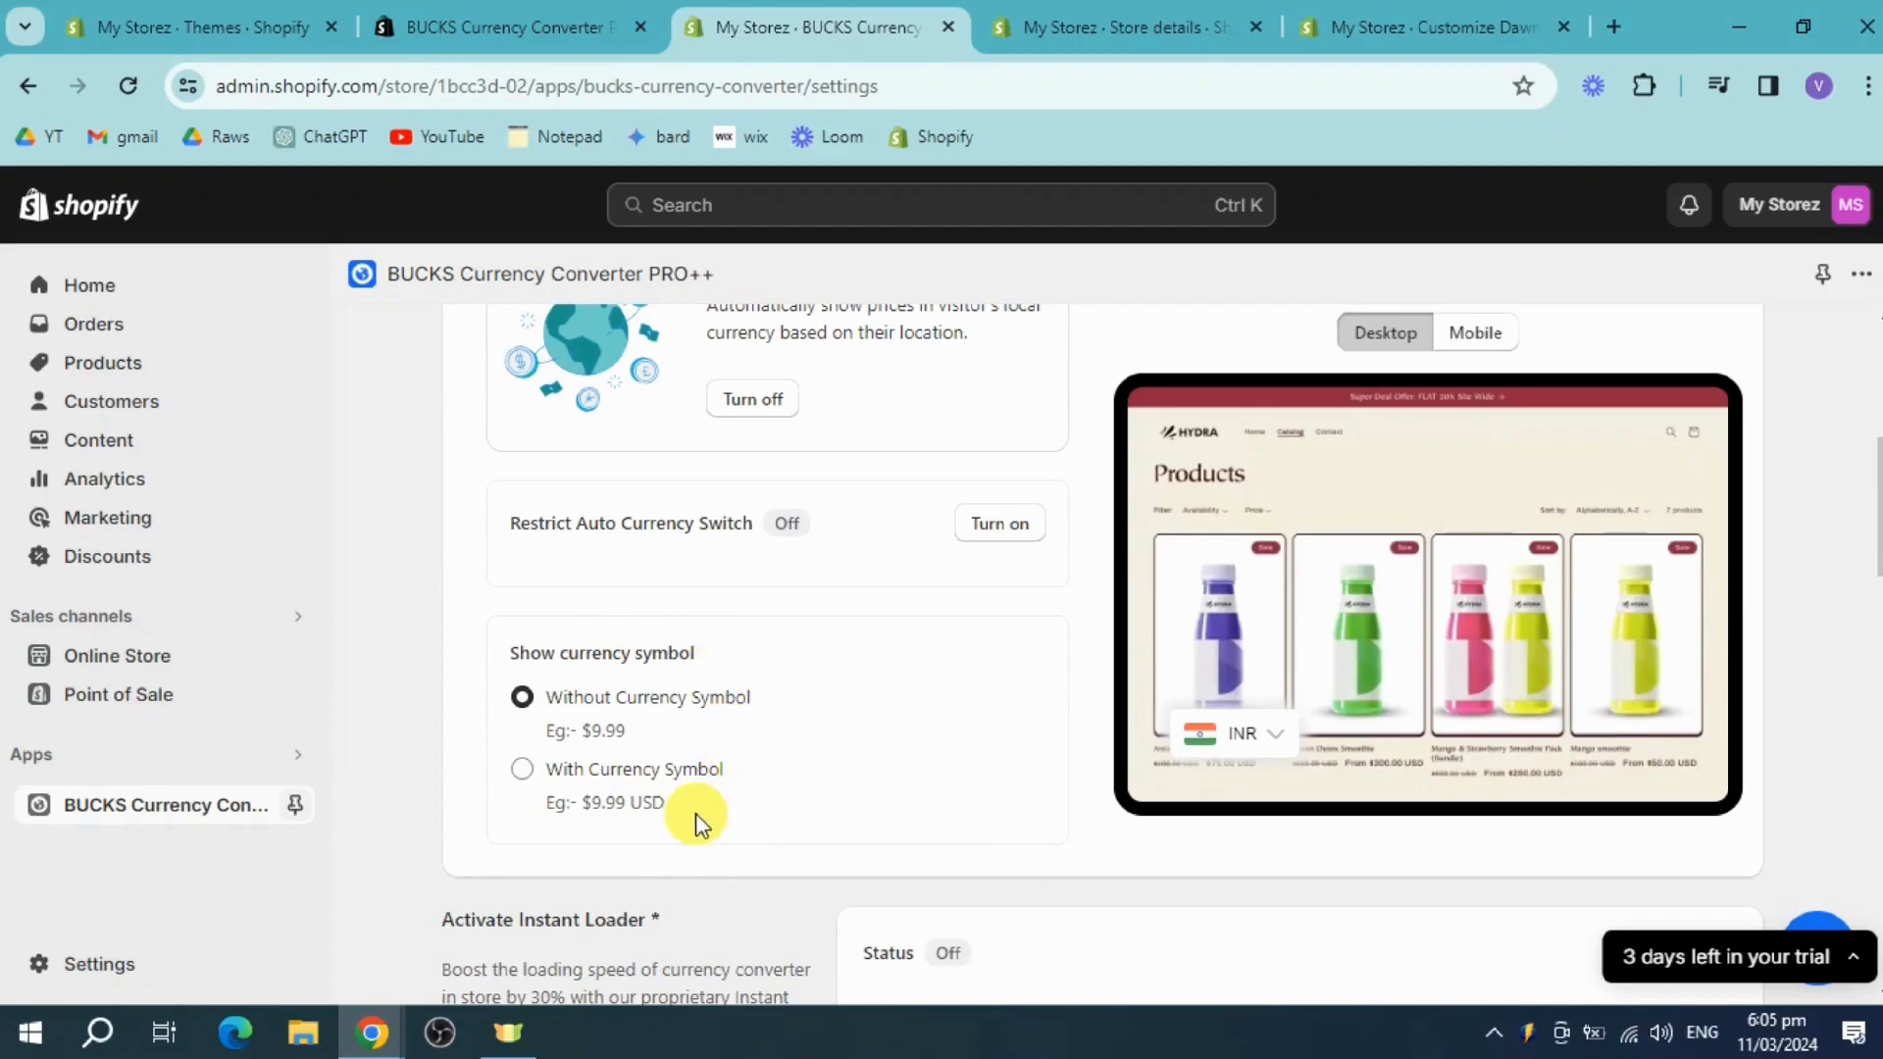
pyautogui.click(520, 769)
pyautogui.click(1815, 345)
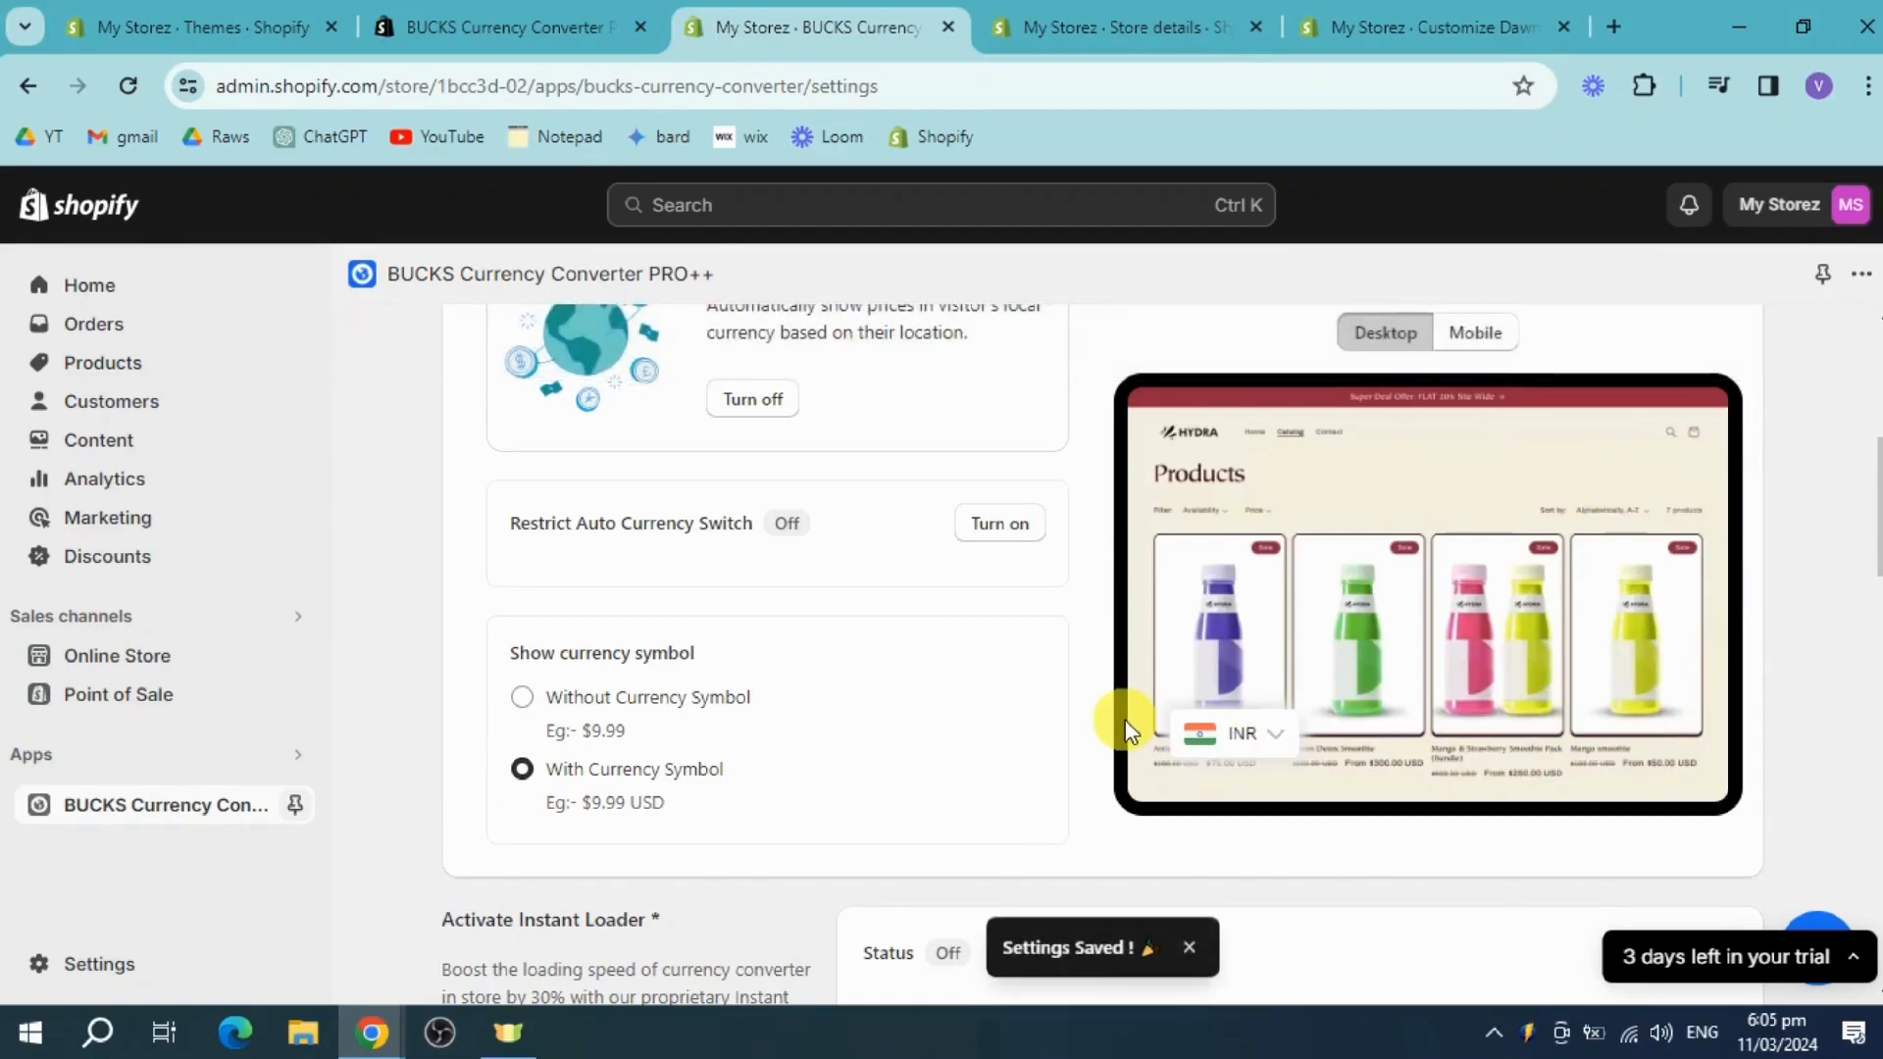
# View the live online store and examine the featured product prices and the currency switcher
pyautogui.scroll(-1, 1126, 731)
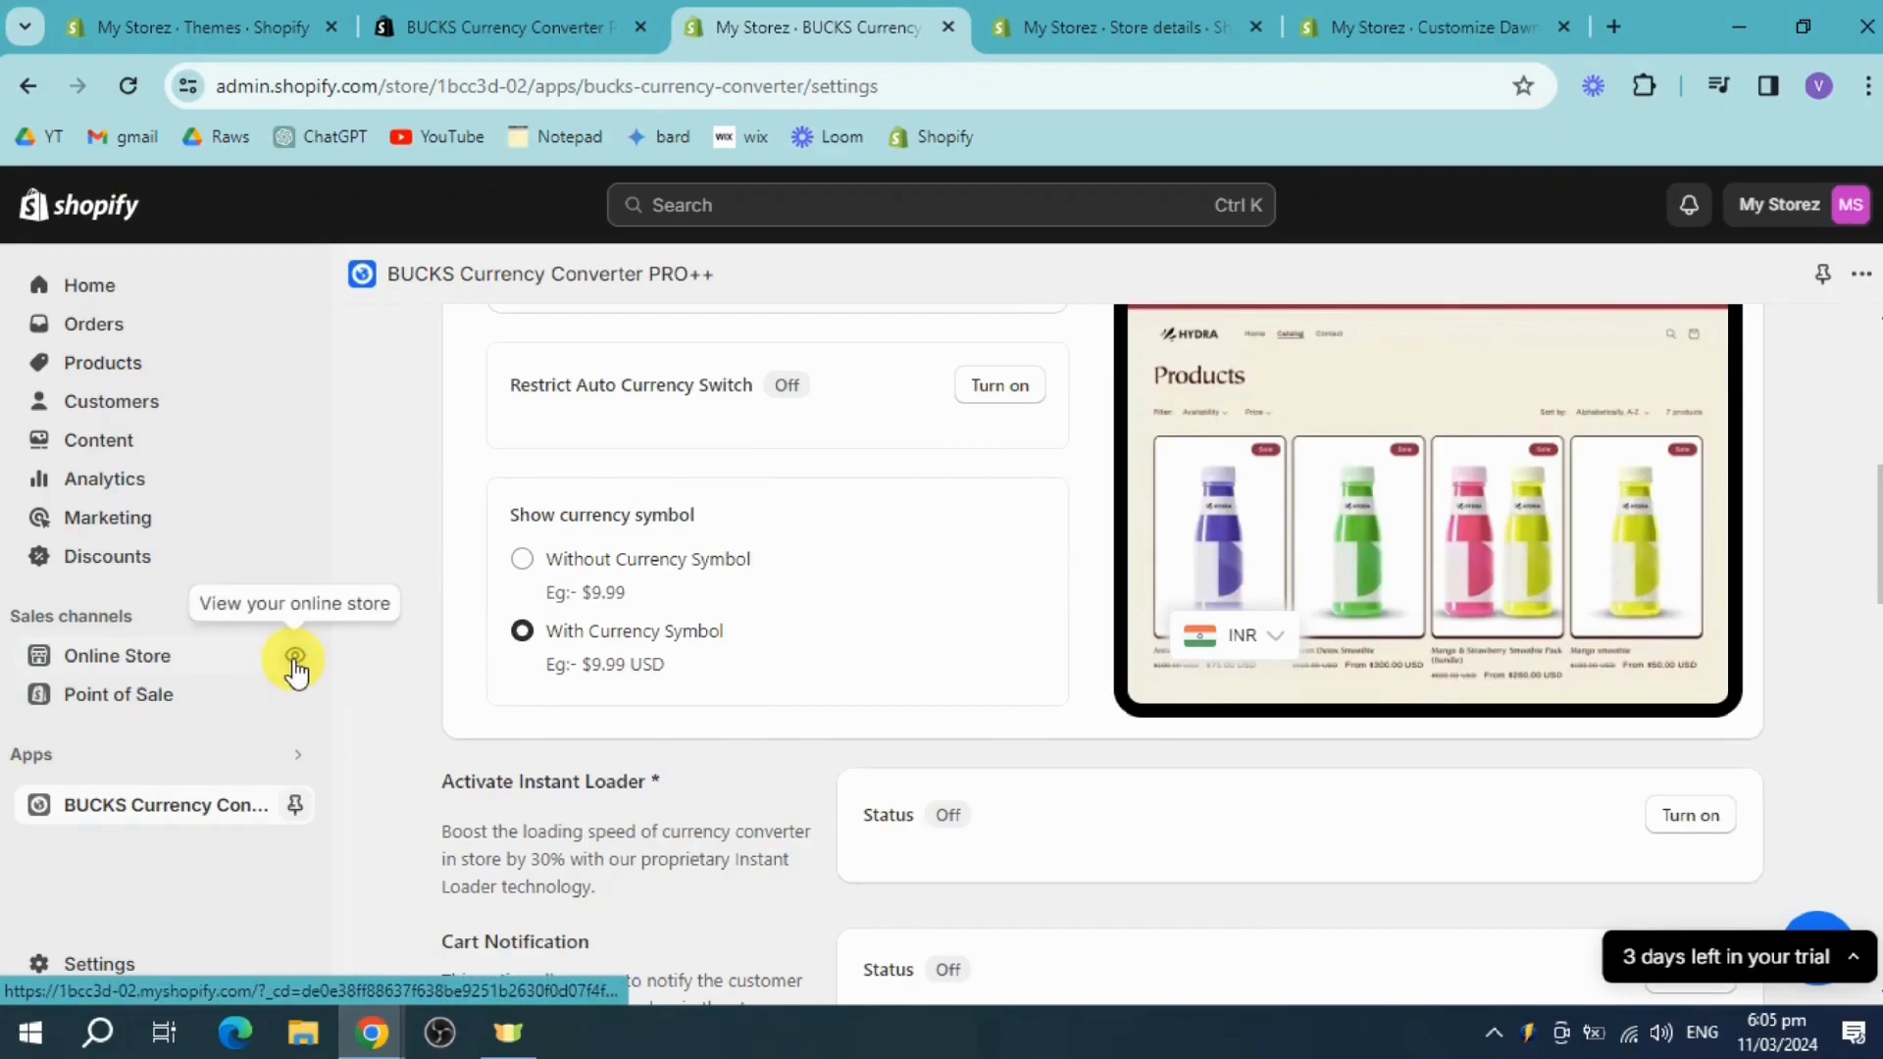
pyautogui.click(295, 662)
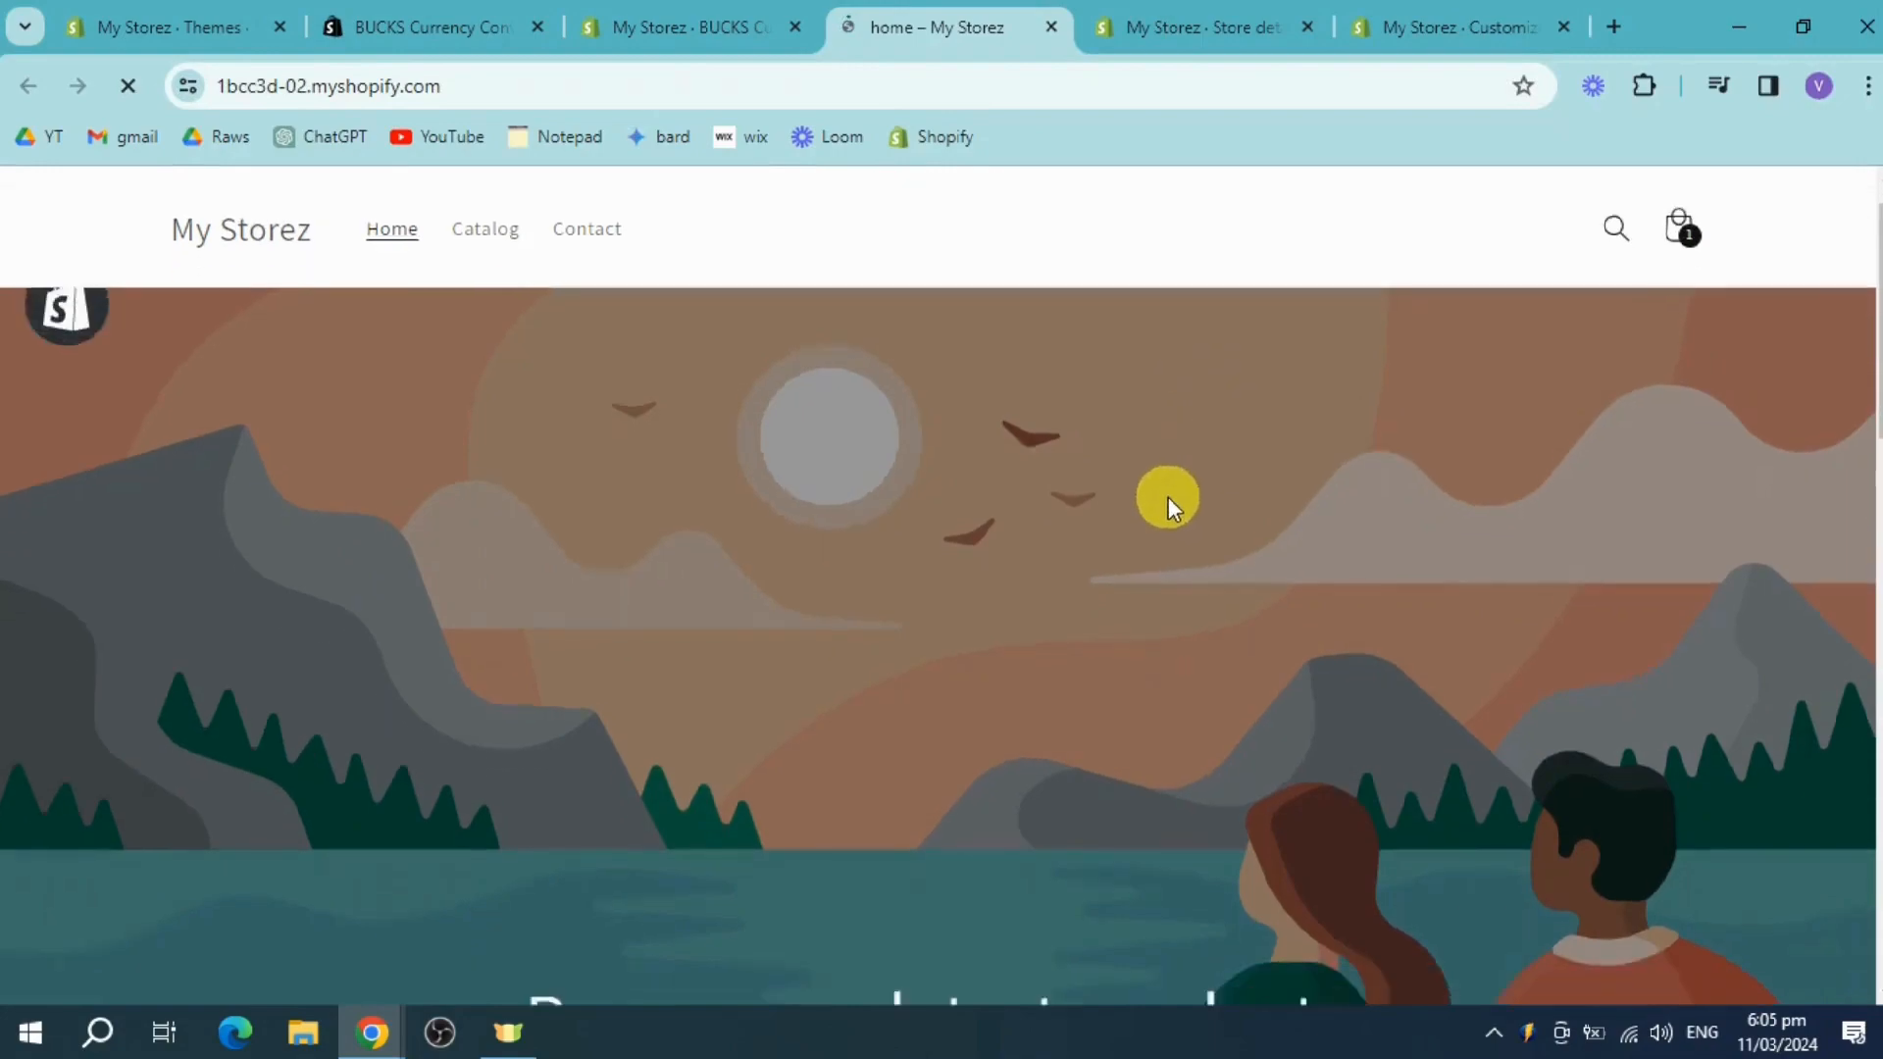
pyautogui.scroll(-10, 1169, 497)
pyautogui.scroll(-1, 1171, 498)
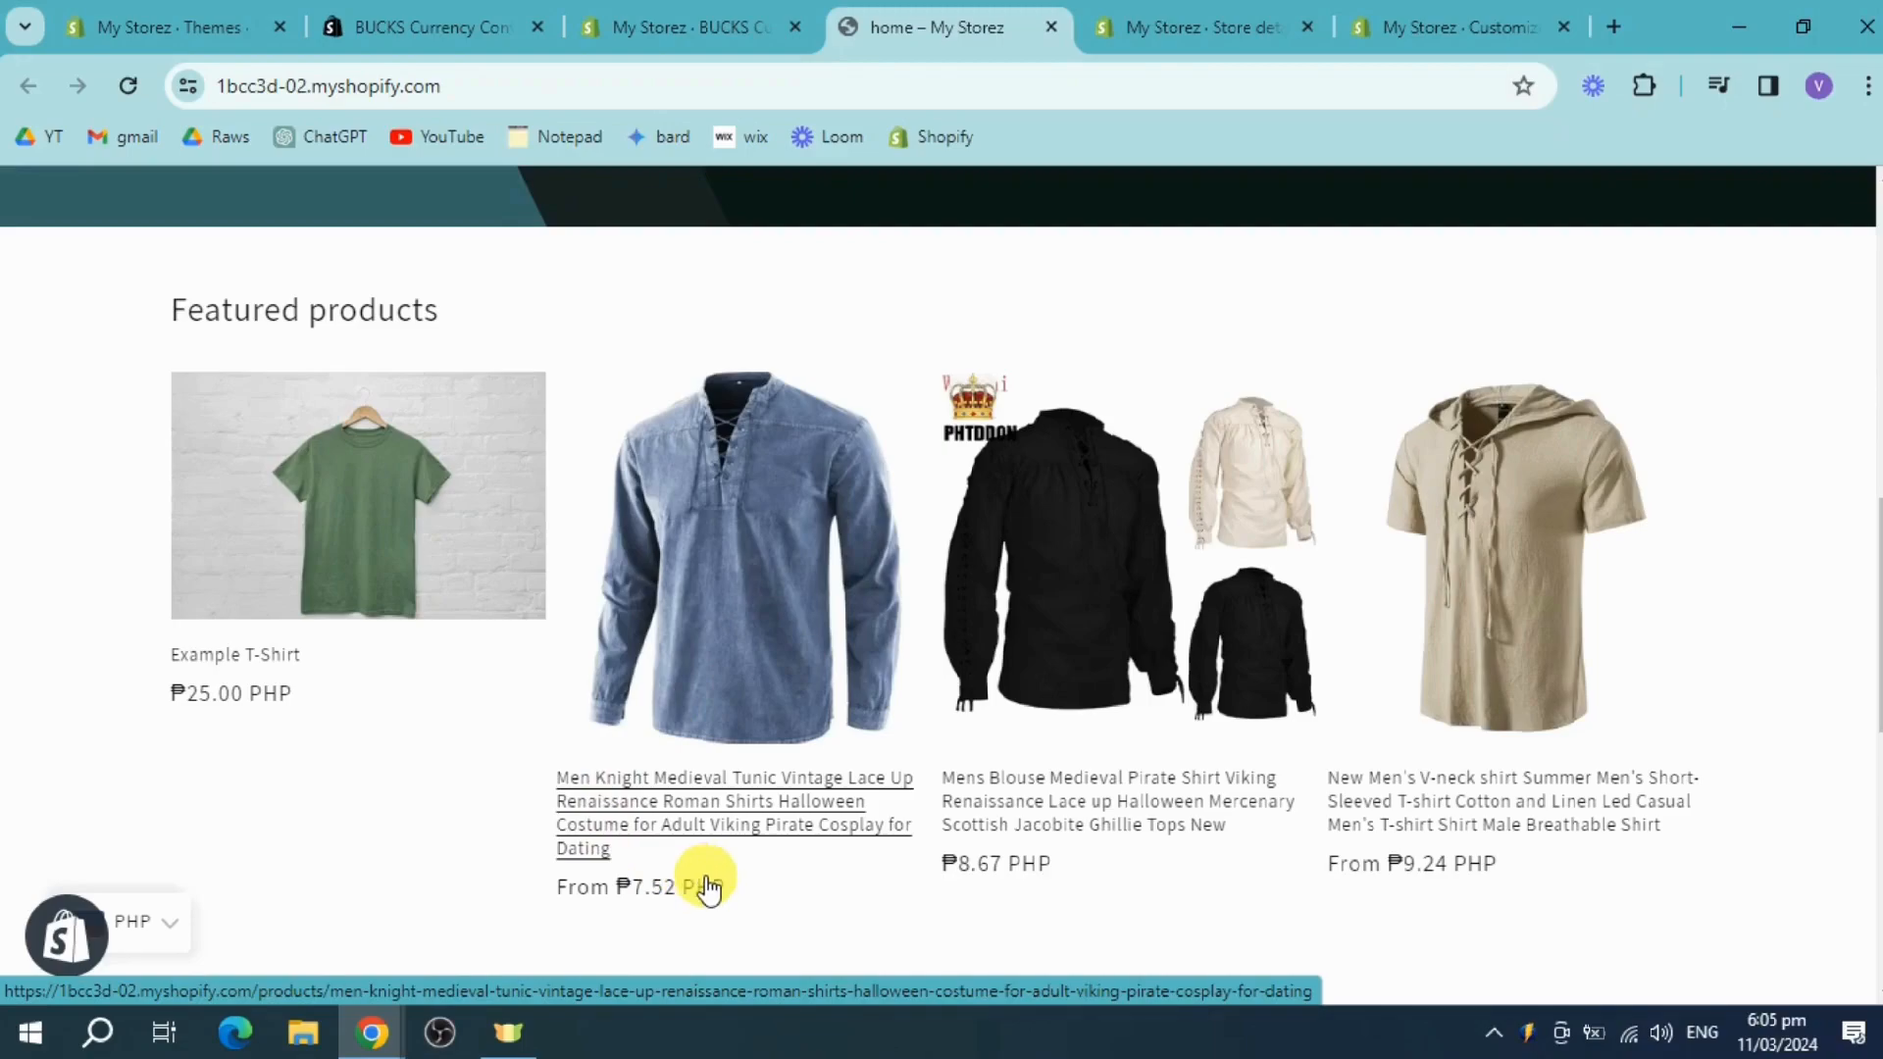
# Test the storefront currency switcher by changing the prices to US Dollar (USD) and British Pound (GBP)
pyautogui.click(169, 935)
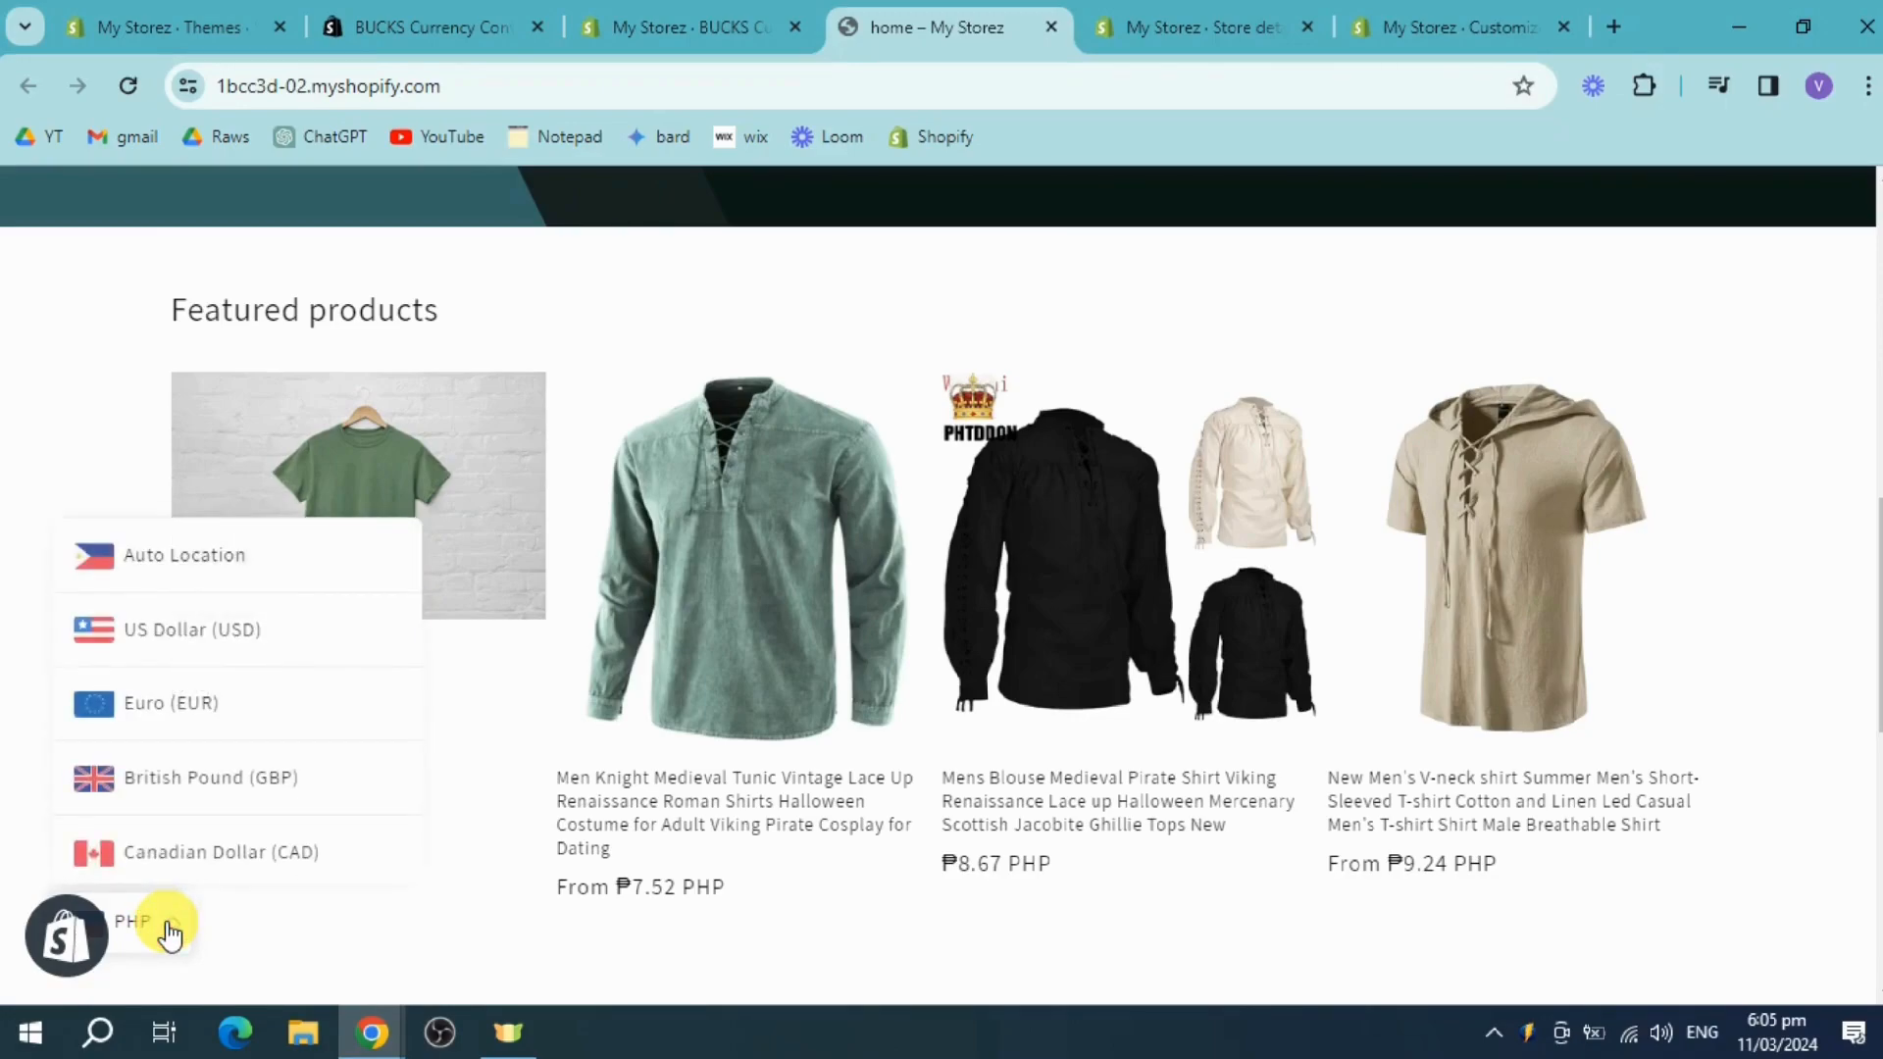
pyautogui.click(250, 653)
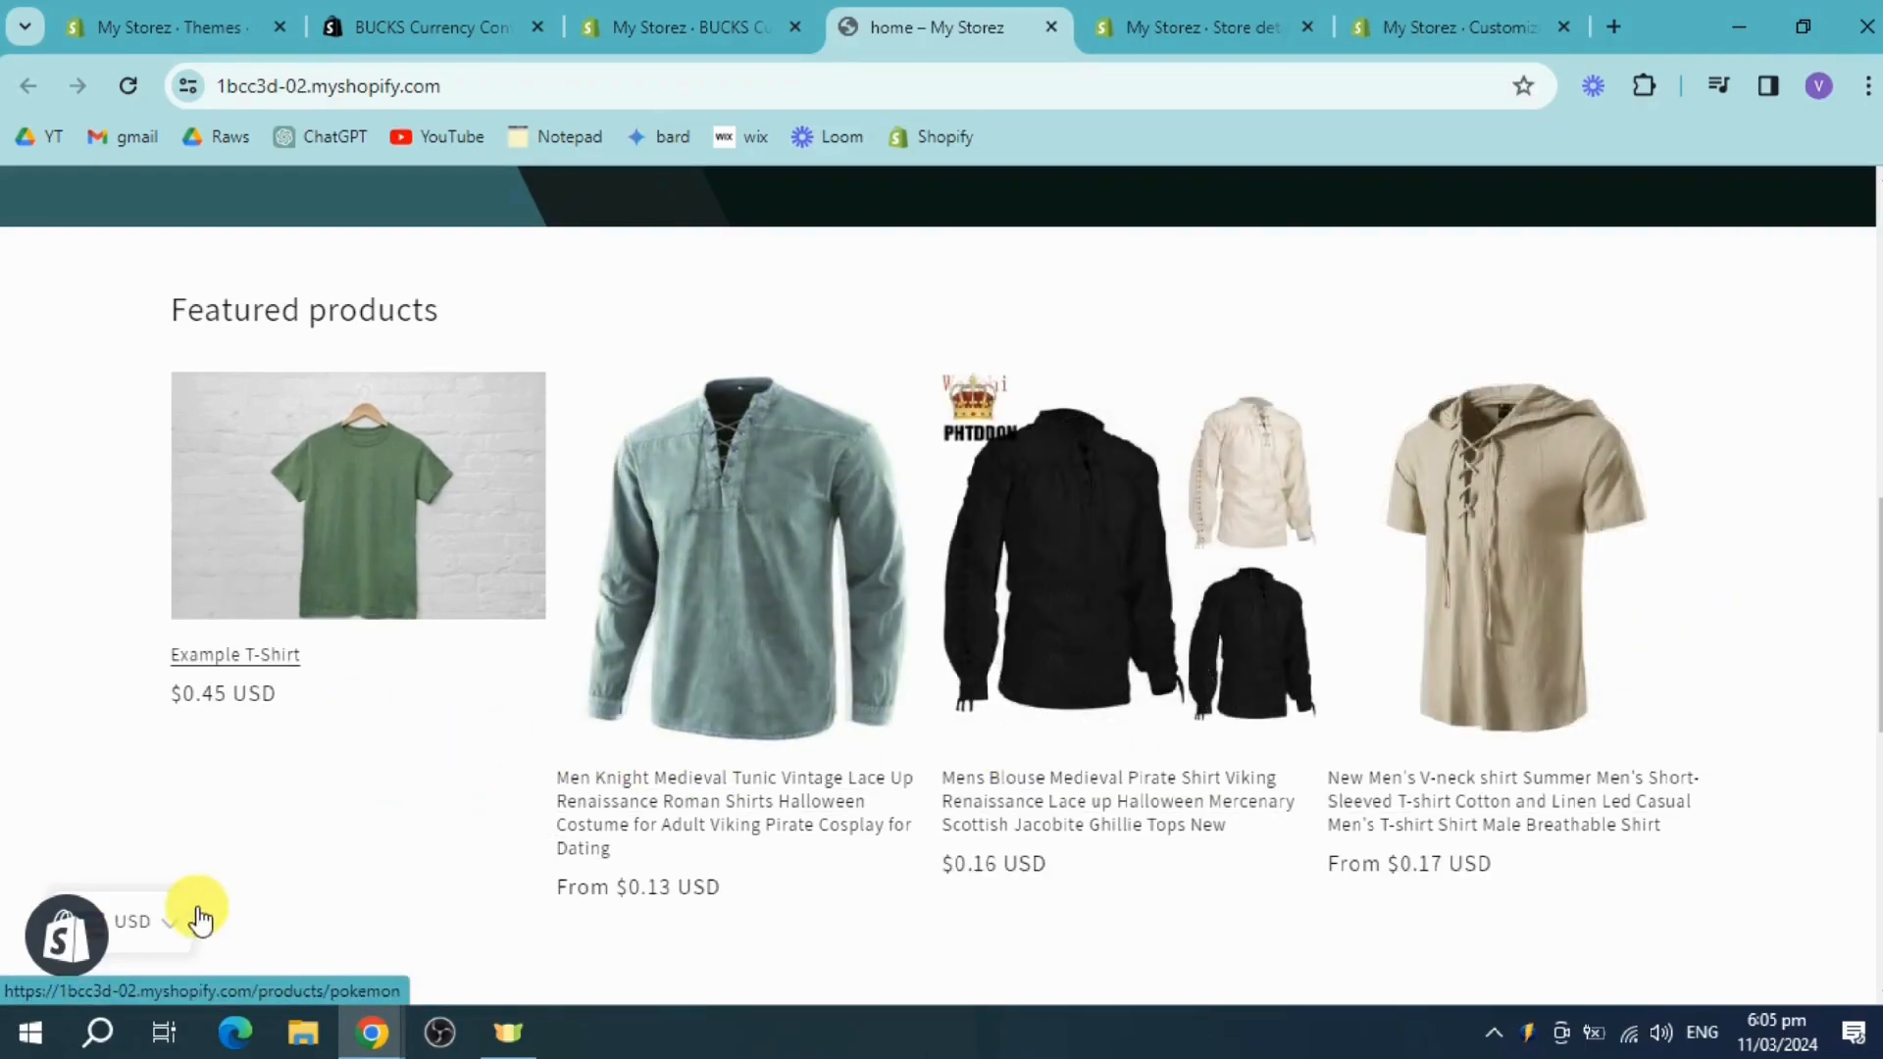
pyautogui.click(168, 934)
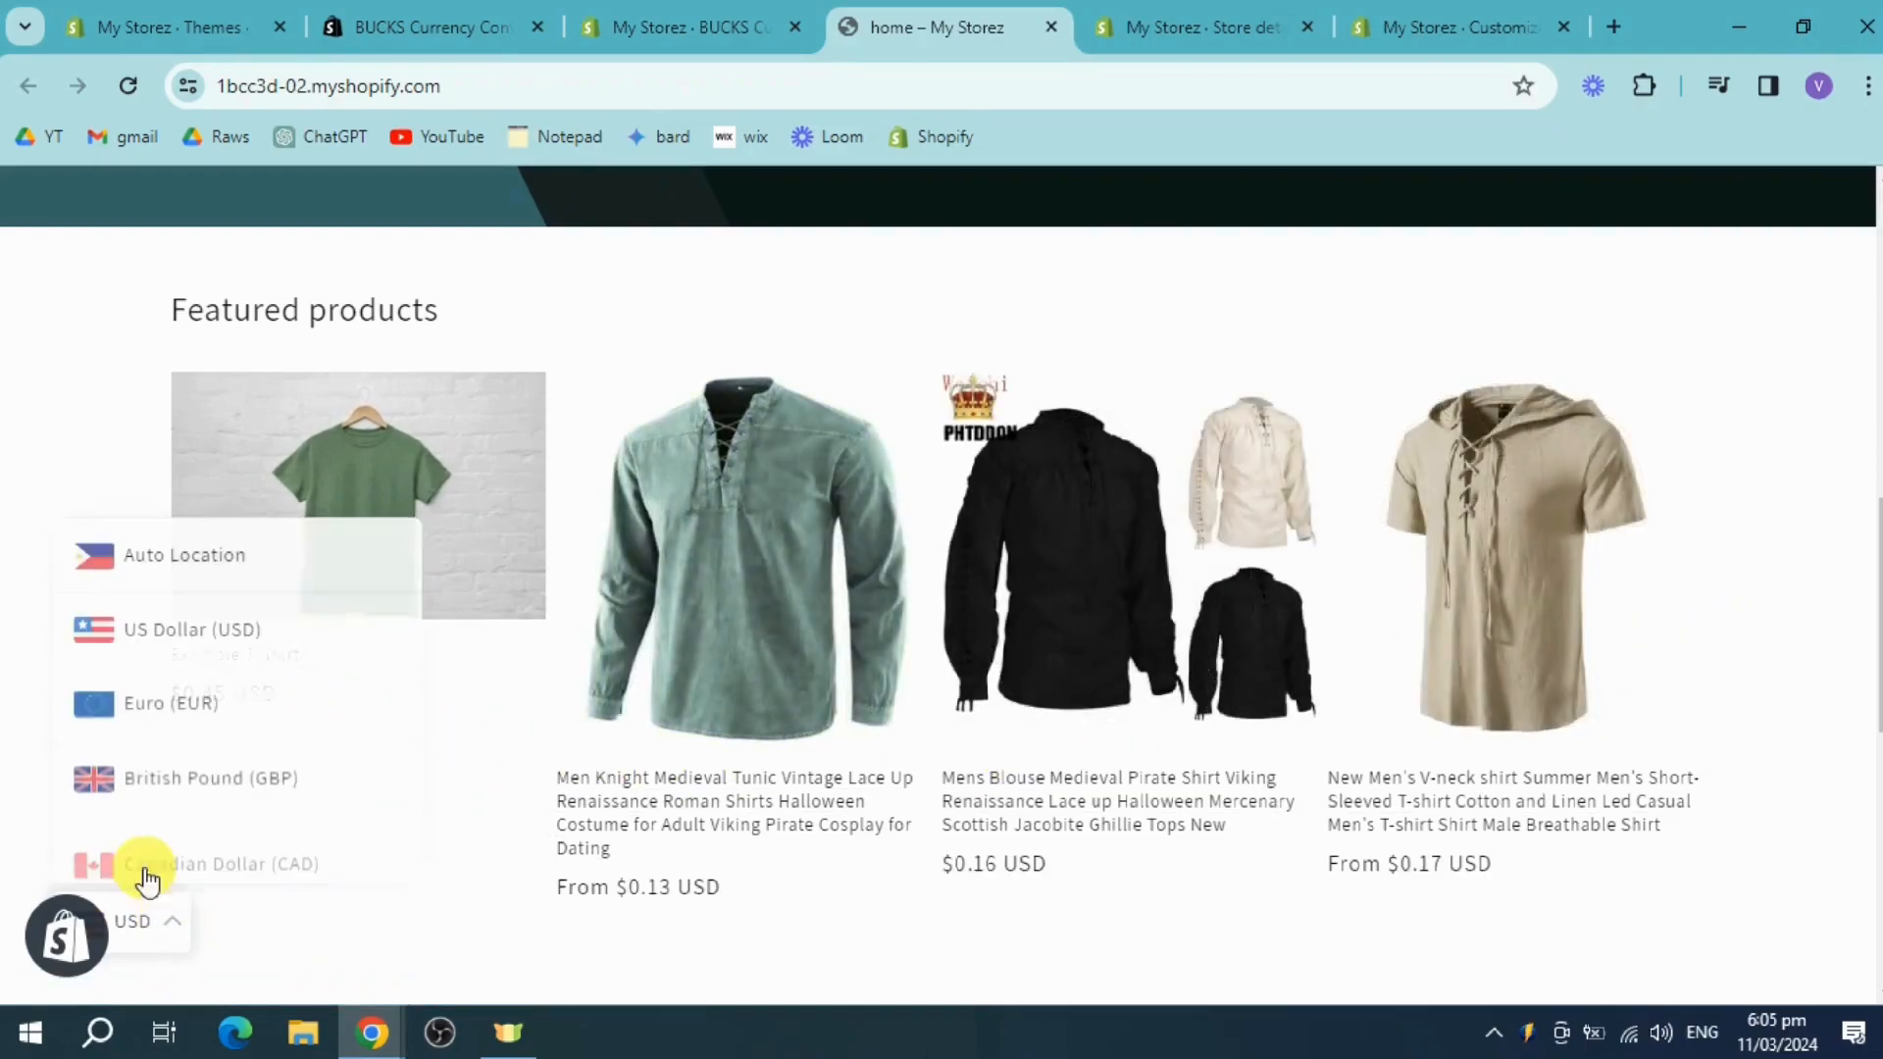
pyautogui.click(252, 782)
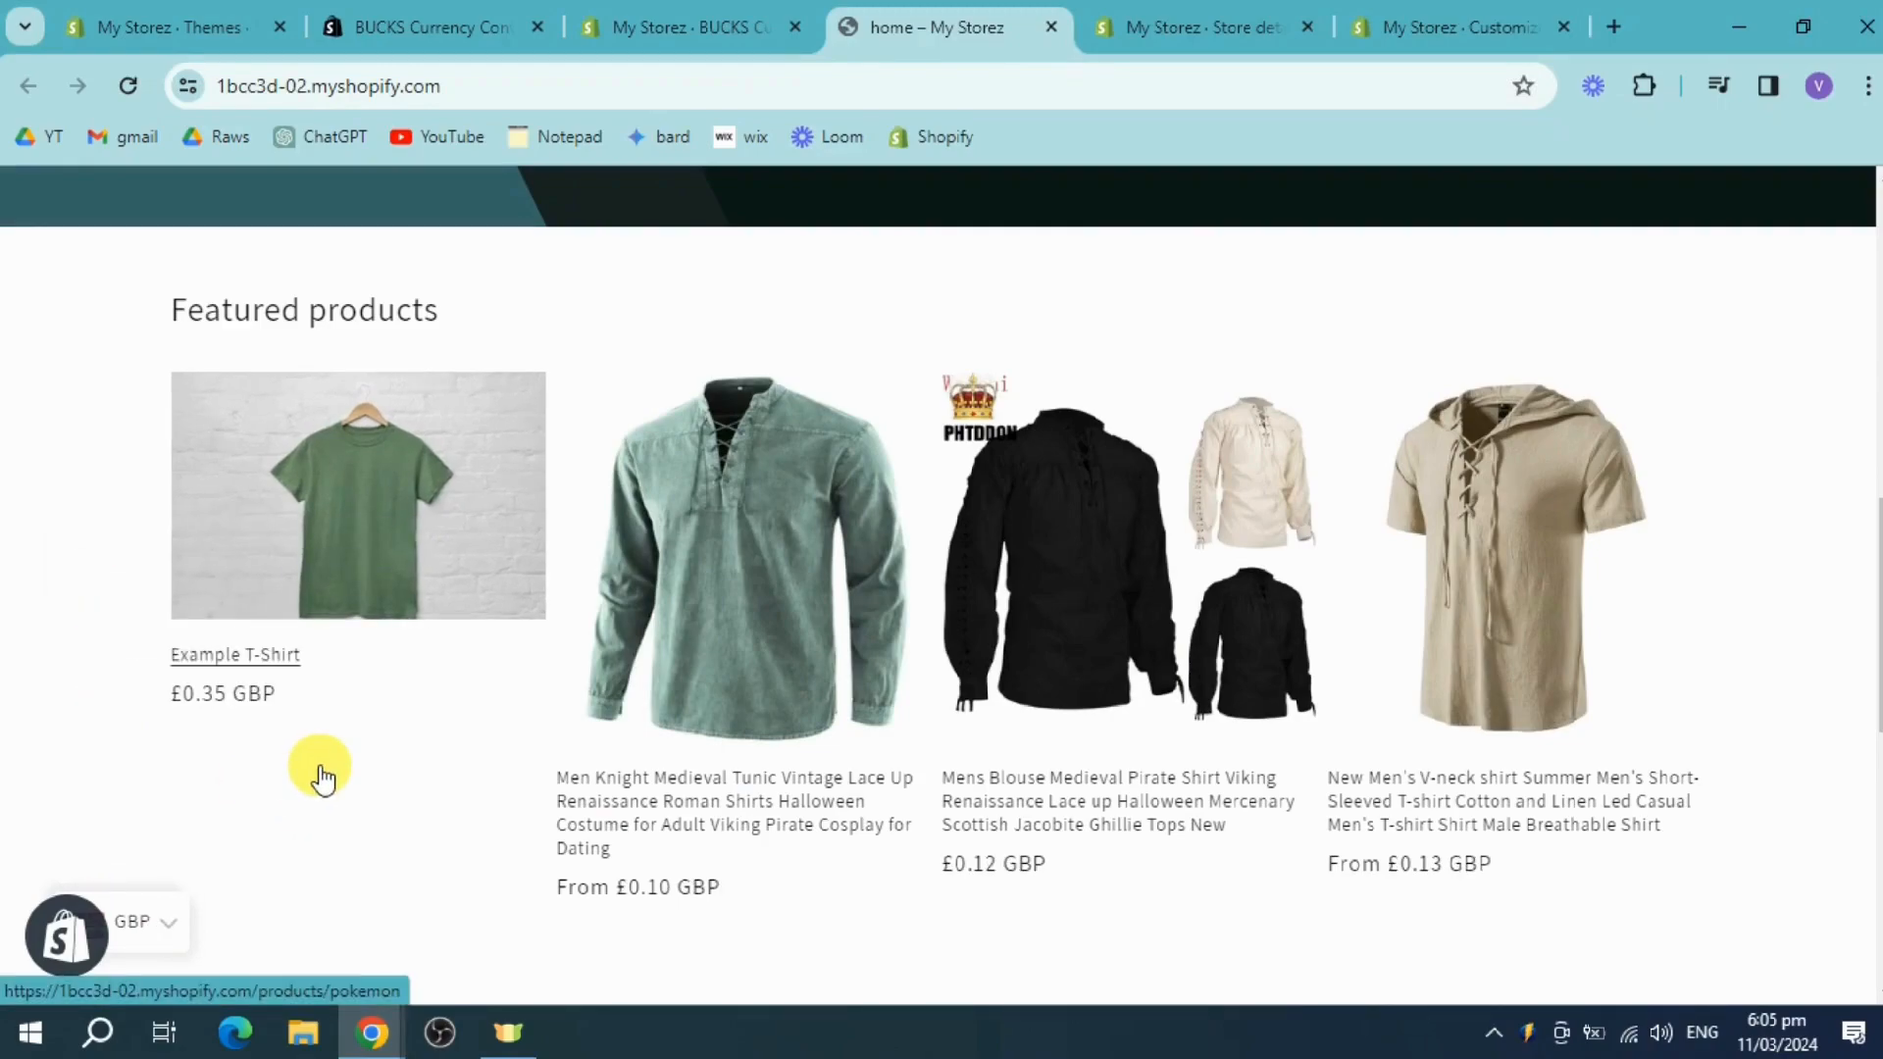